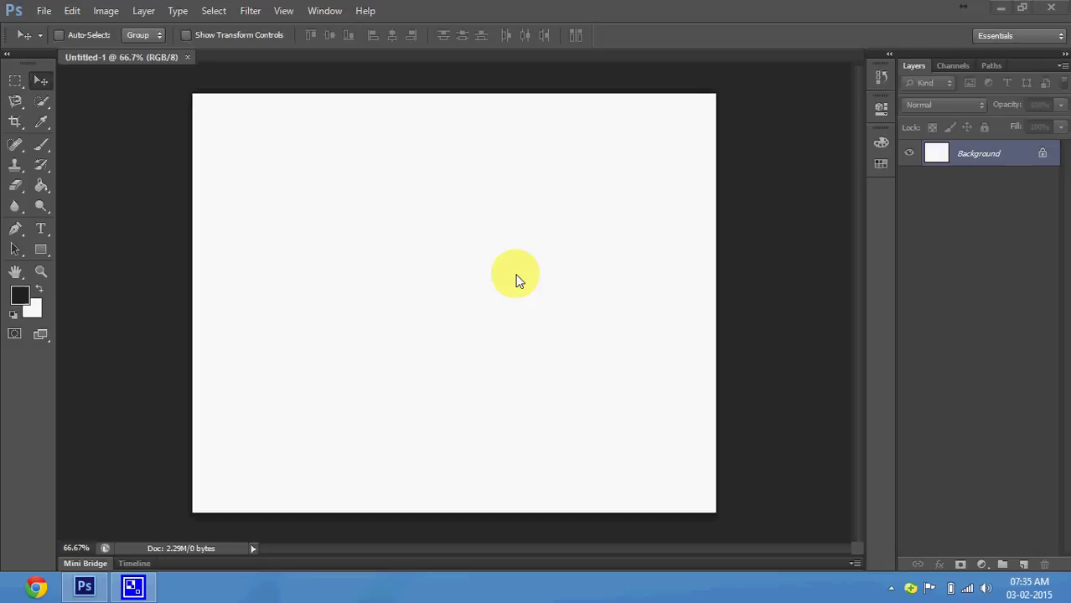
- Bring Photoshop to the front and view the blank canvas at actual size
click(517, 281)
key(ctrl+plus)
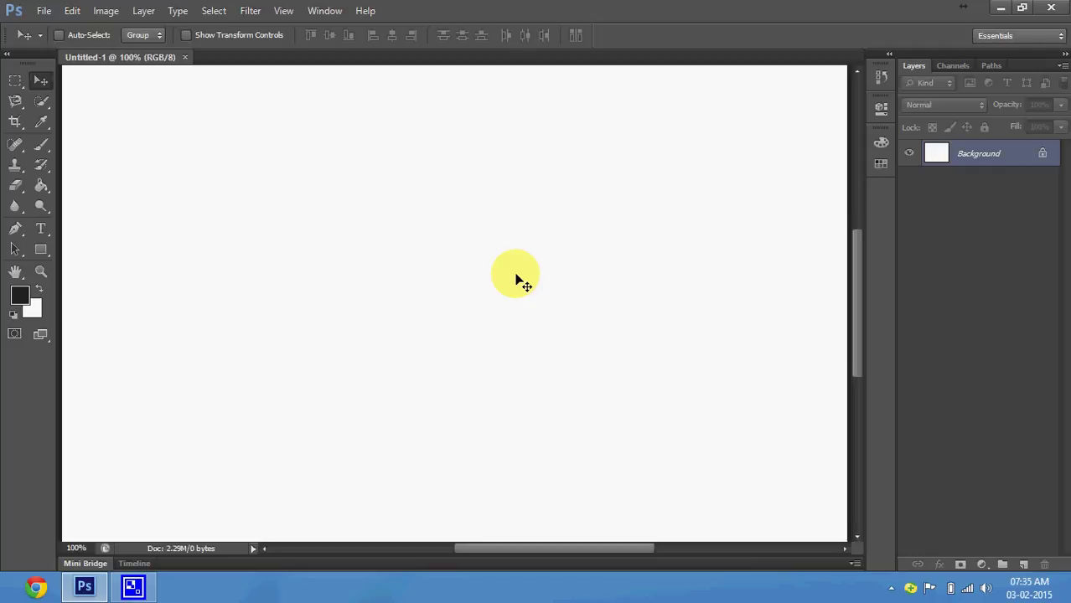
mouse_move(853, 305)
mouse_down()
mouse_move(846, 152)
mouse_move(872, 216)
mouse_up()
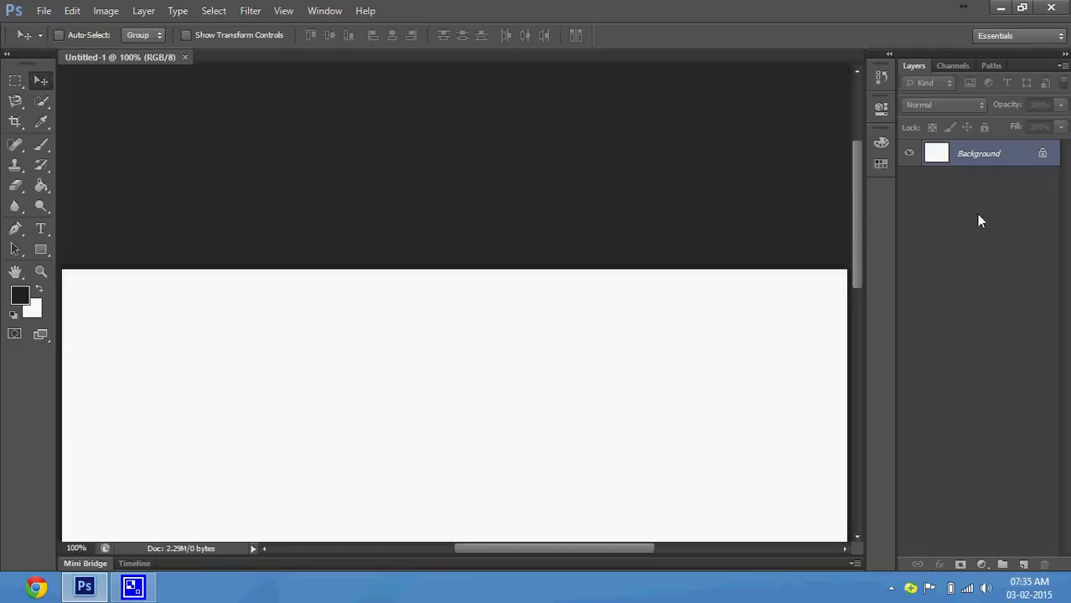
- Collapse the right-side panels to icons
click(1065, 58)
drag(941, 252, 937, 352)
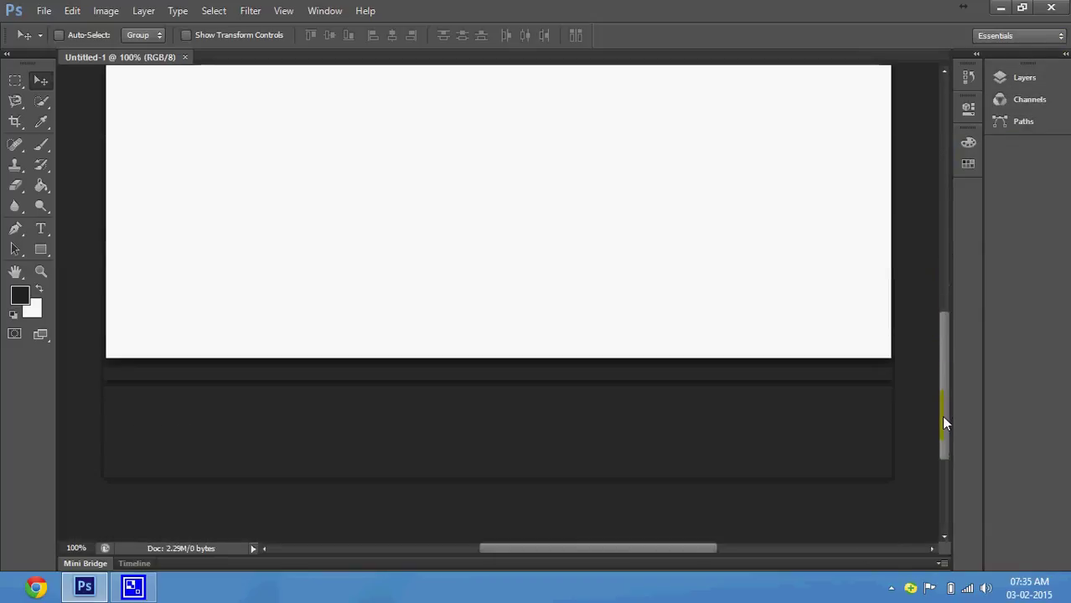
drag(937, 353, 934, 357)
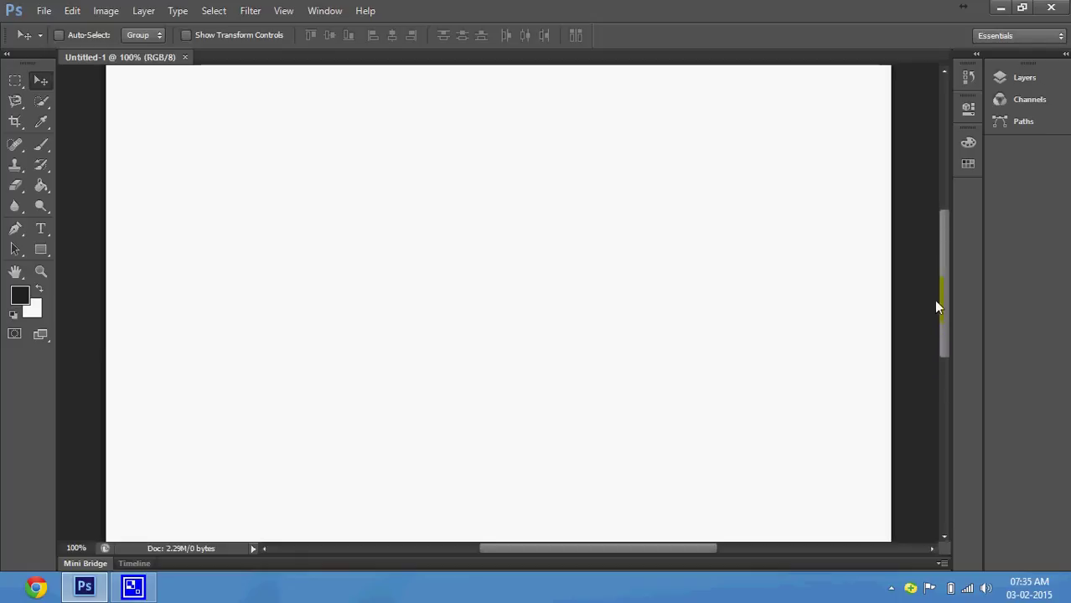
drag(942, 348, 923, 268)
- Dismiss the locked Background layer error and select the Pen tool
click(781, 502)
click(561, 238)
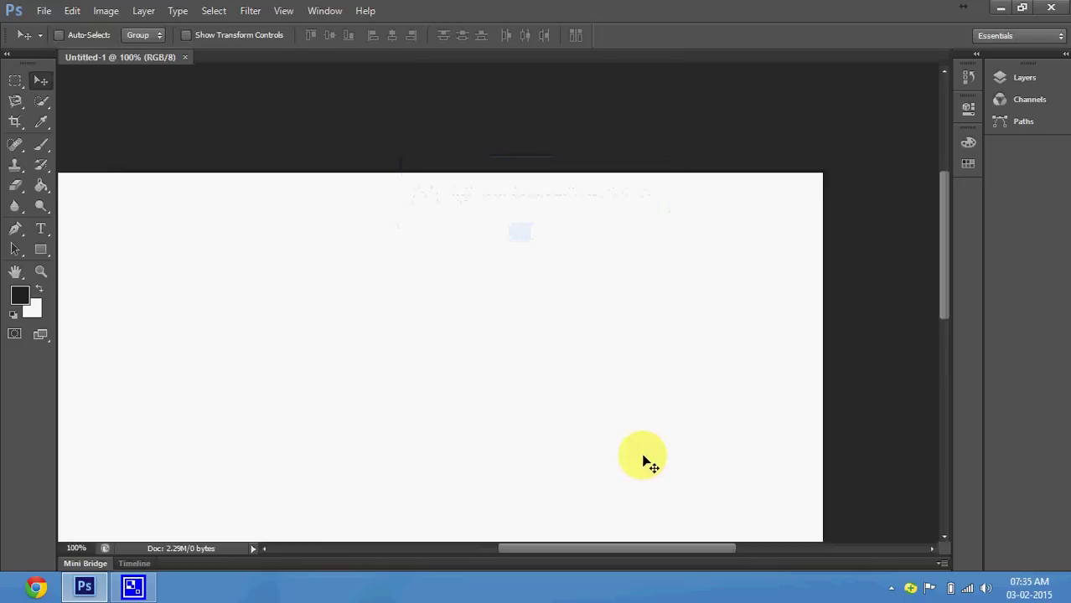
drag(645, 551, 624, 553)
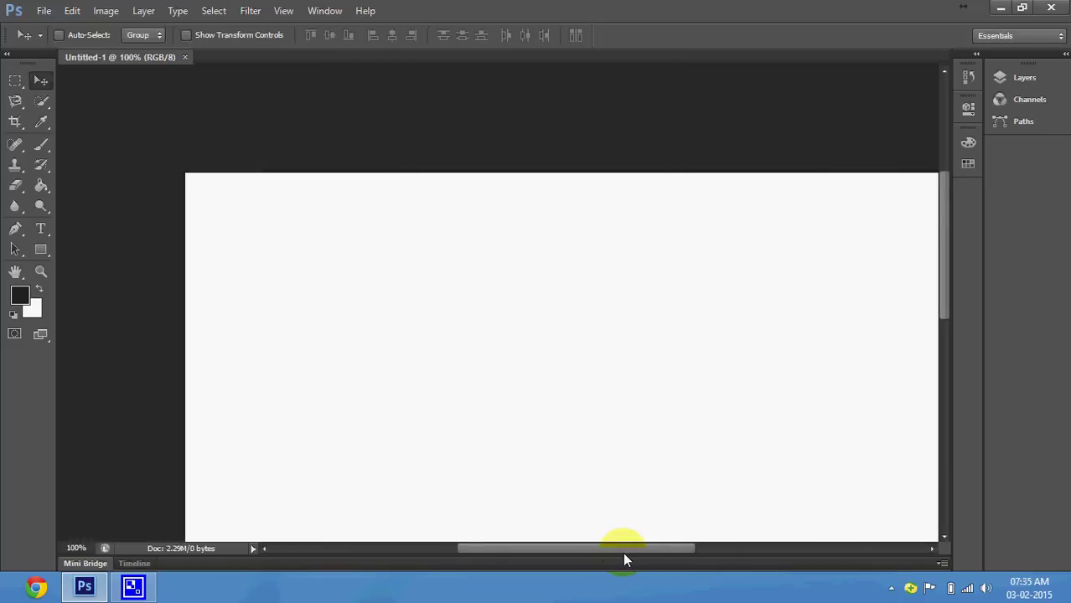
drag(941, 269, 942, 279)
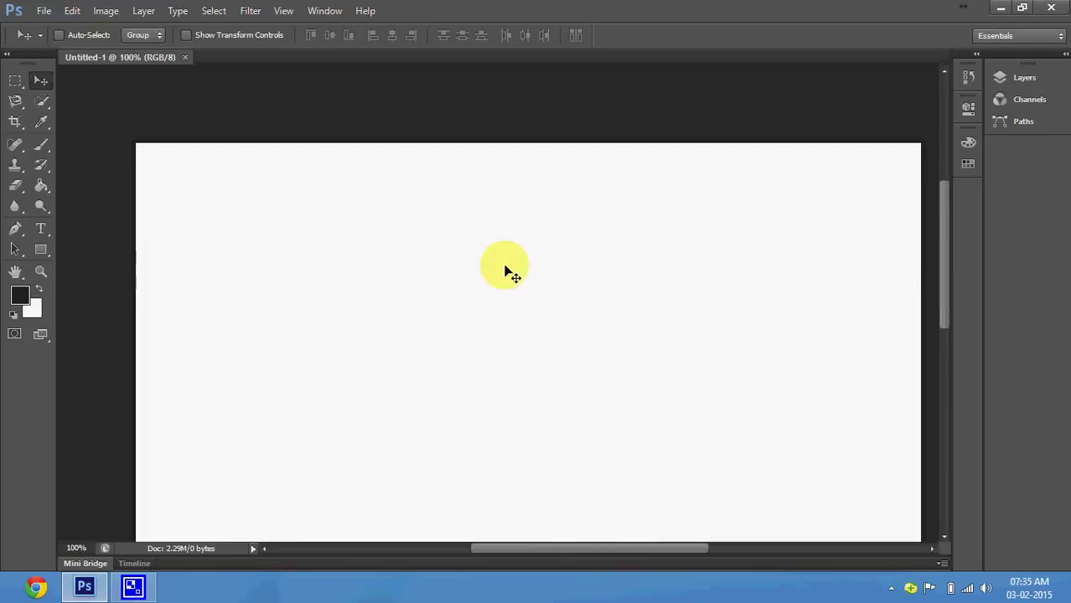
click(17, 231)
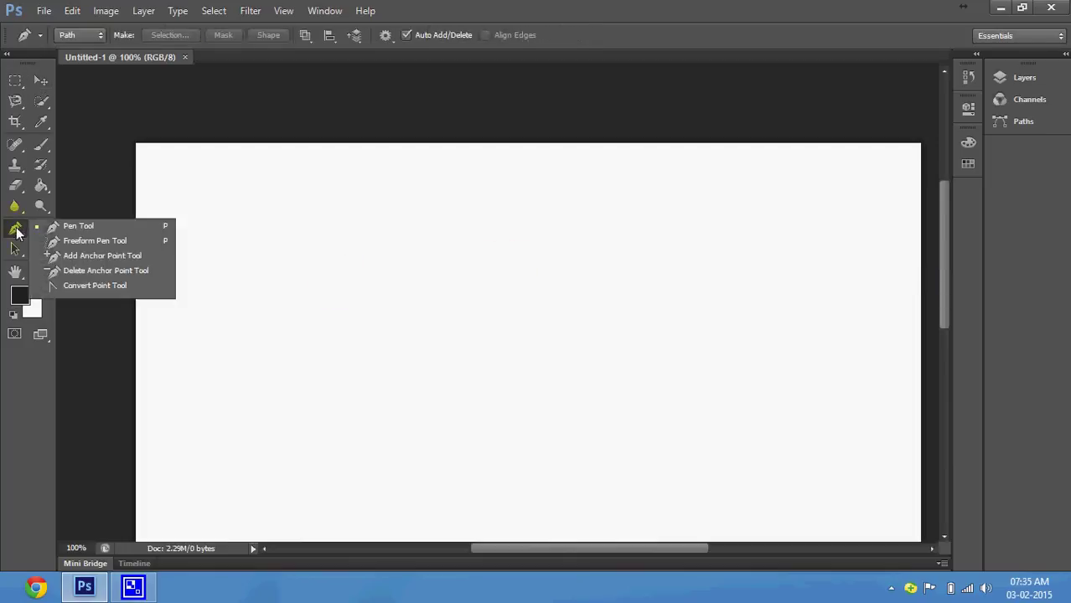
- Start a Path-mode Pen path with curved anchors across the canvas top, undoing stray changes
click(58, 230)
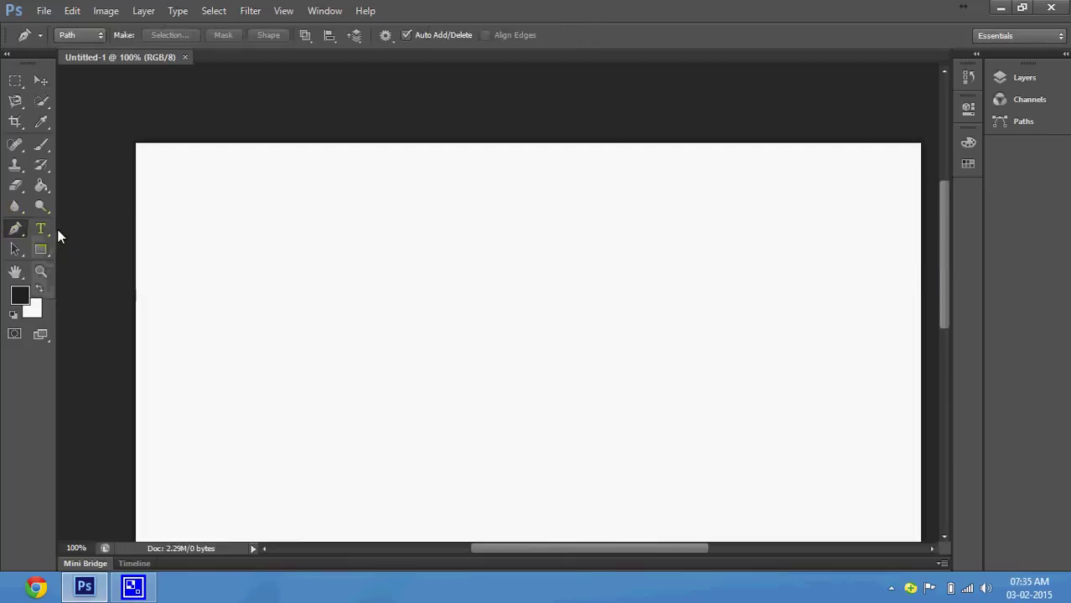
click(69, 36)
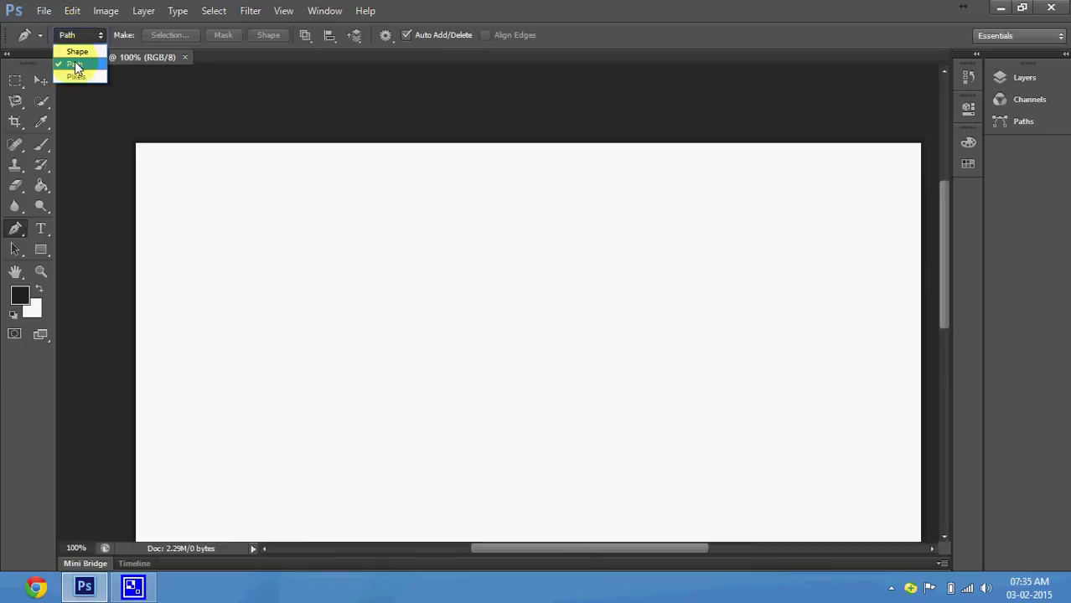
click(162, 235)
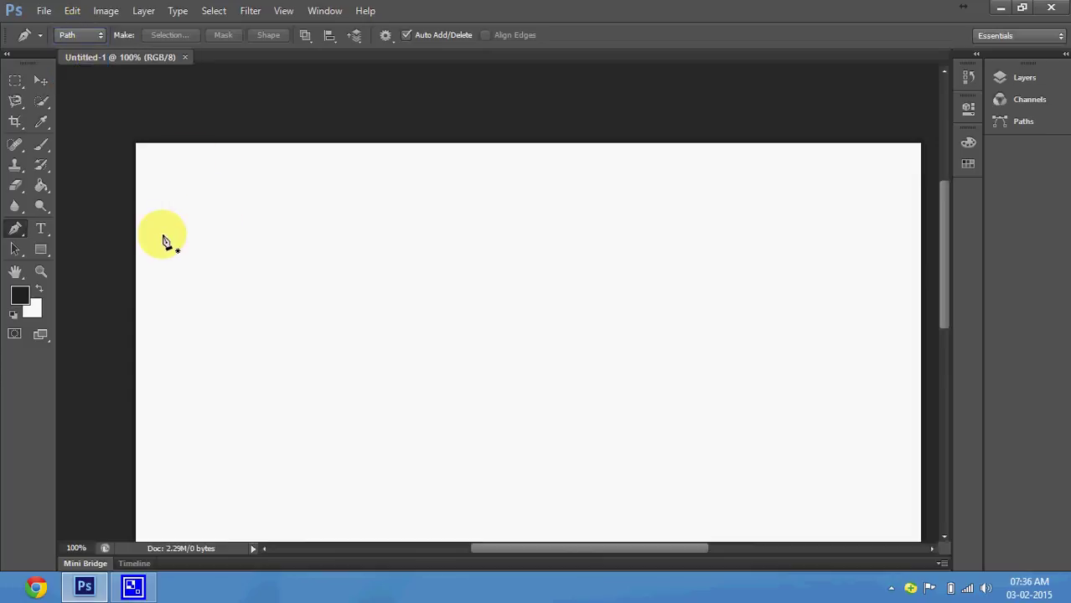
mouse_move(430, 211)
mouse_down()
mouse_move(526, 301)
mouse_move(554, 301)
mouse_up()
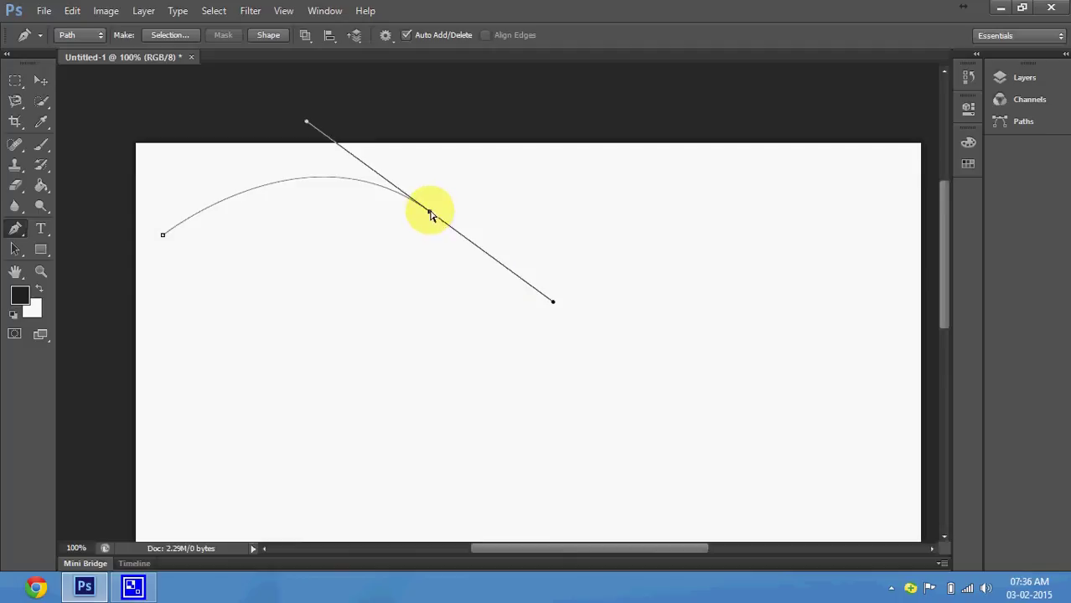
drag(624, 247, 689, 215)
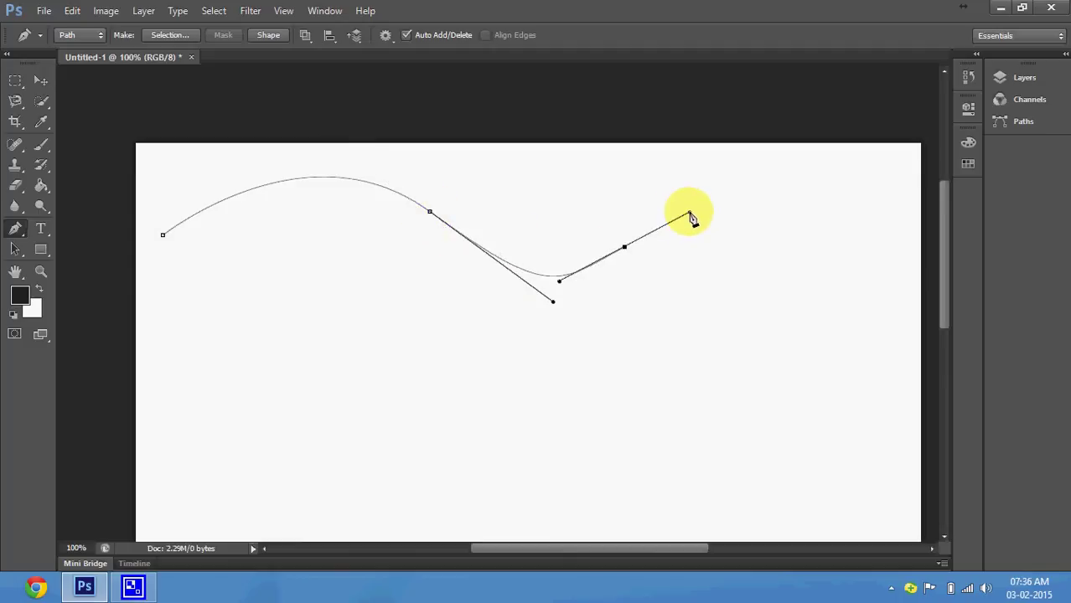
key(ctrl+alt+z)
key(ctrl+alt+z)
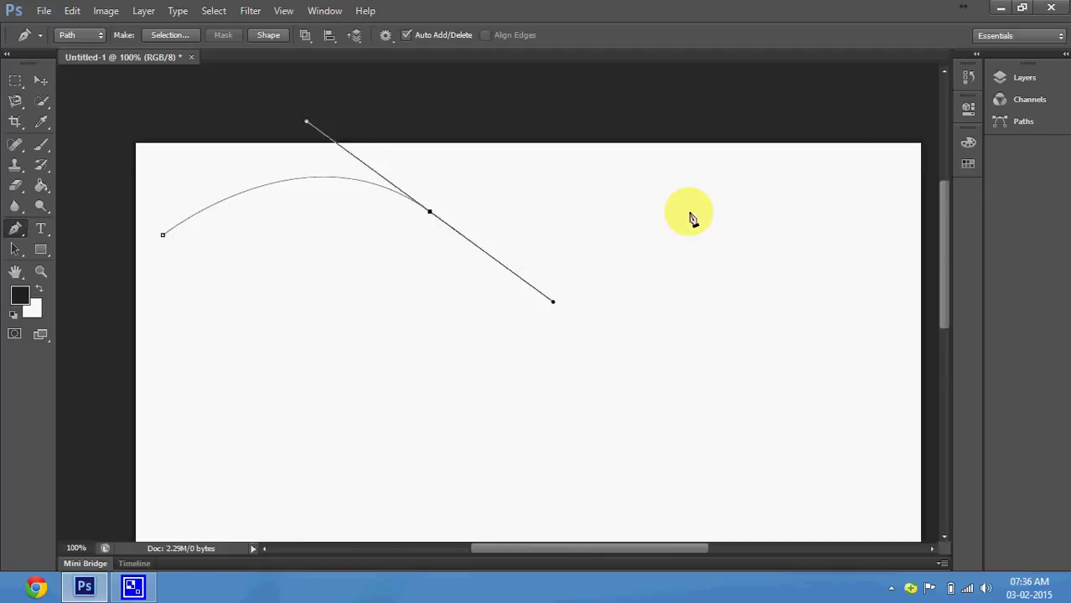
key(ctrl+alt+i)
text(9)
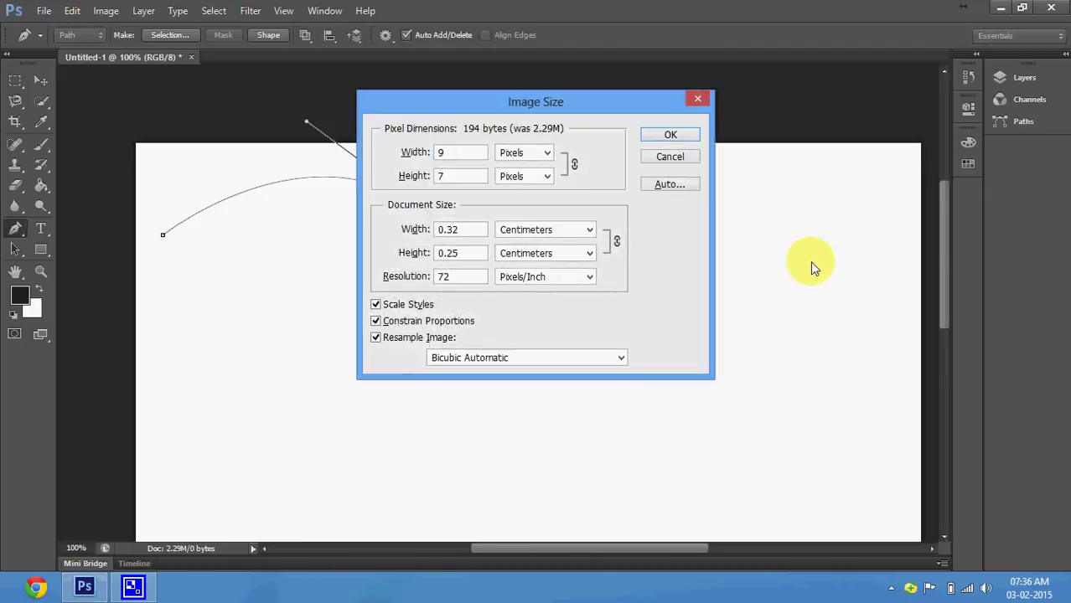
key(Escape)
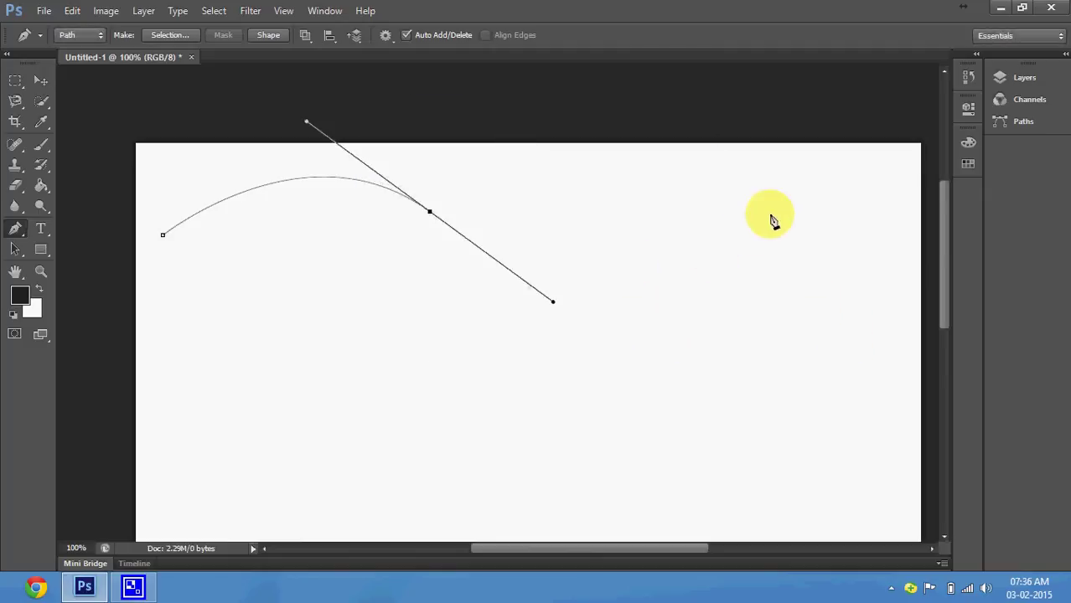
- Curve the path back to its first anchor to close it, then load it as a selection
drag(769, 216, 797, 204)
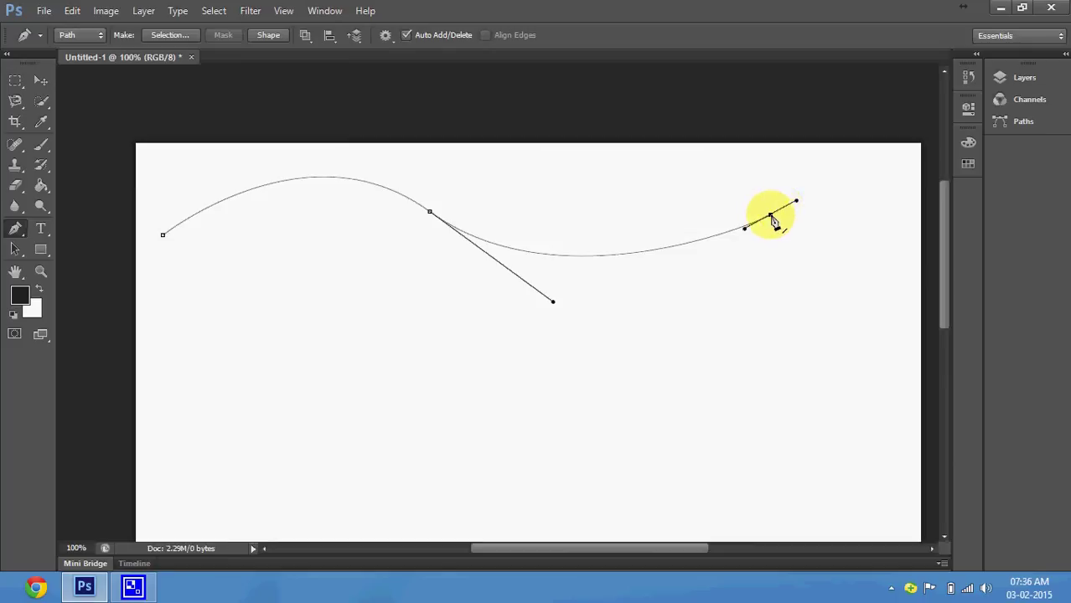
mouse_move(465, 387)
mouse_down()
mouse_move(409, 384)
mouse_move(321, 347)
mouse_up()
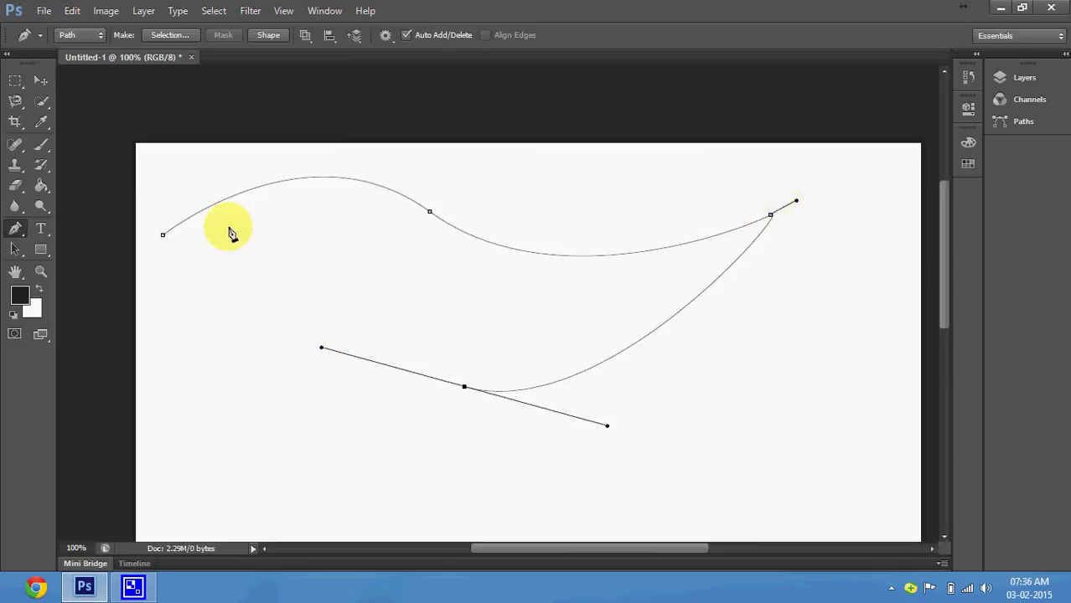
mouse_move(177, 266)
mouse_down()
mouse_move(108, 333)
mouse_move(86, 330)
mouse_up()
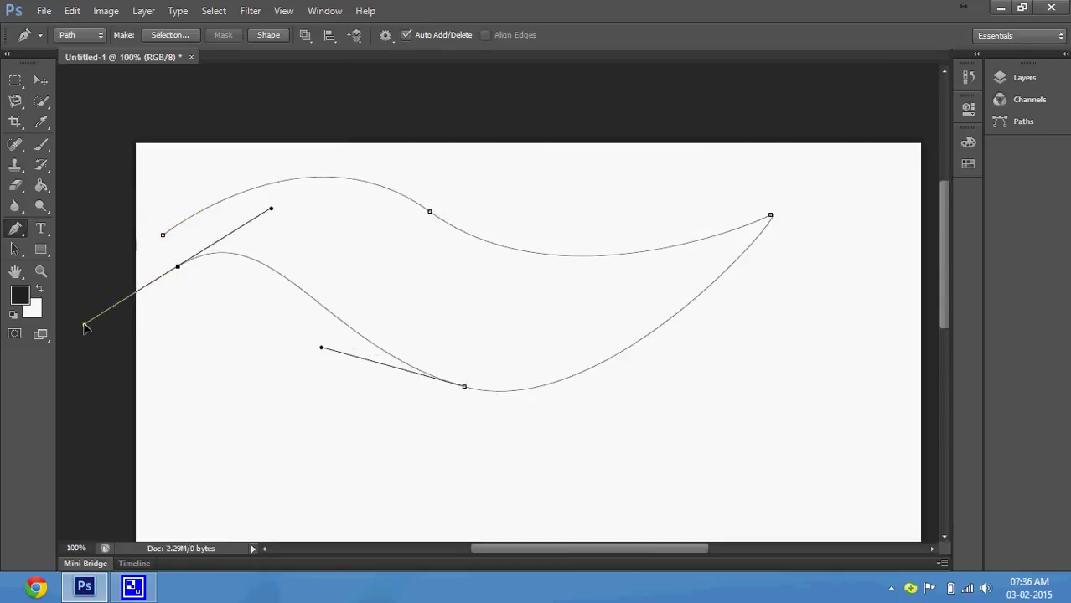
drag(163, 234, 132, 307)
drag(109, 329, 96, 294)
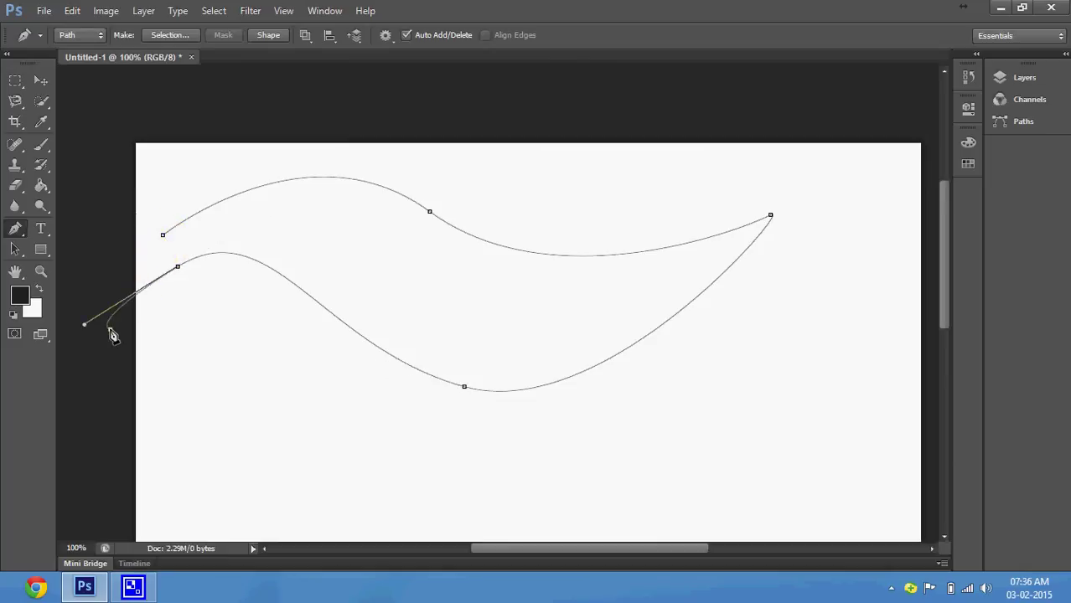
click(164, 237)
drag(164, 237, 170, 240)
key(Escape)
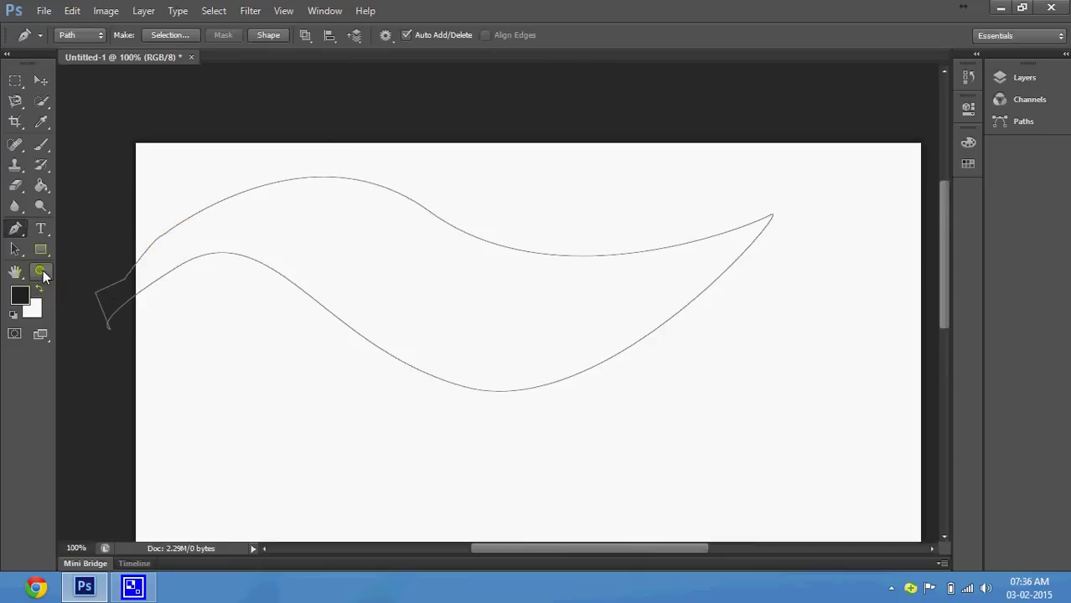
key(ctrl+Return)
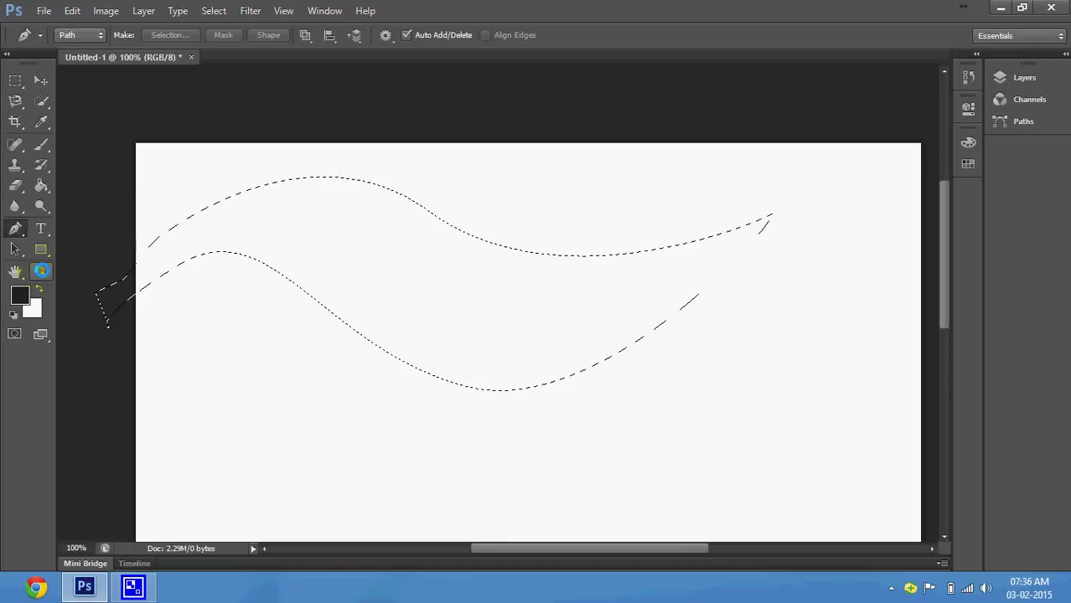
- Add a new empty Layer 1 and switch to the Gradient tool
click(1021, 77)
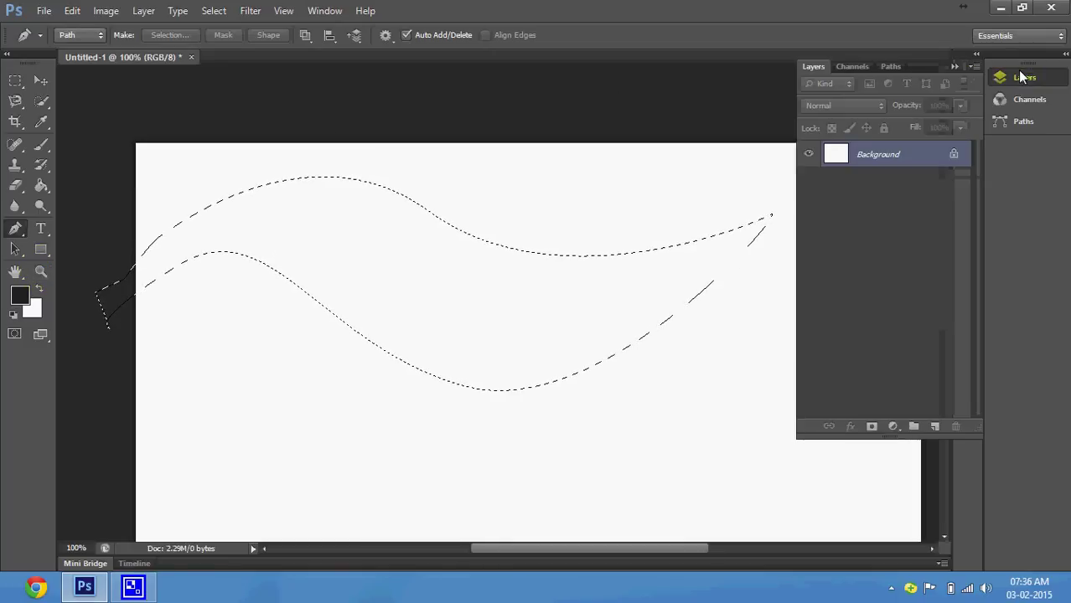
click(935, 427)
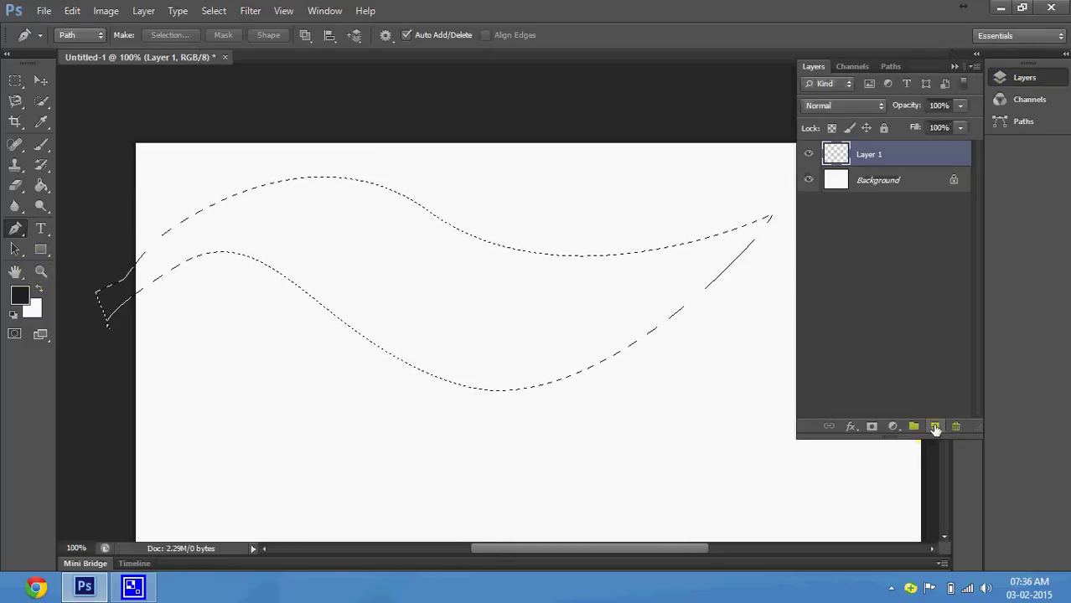
click(47, 189)
click(75, 185)
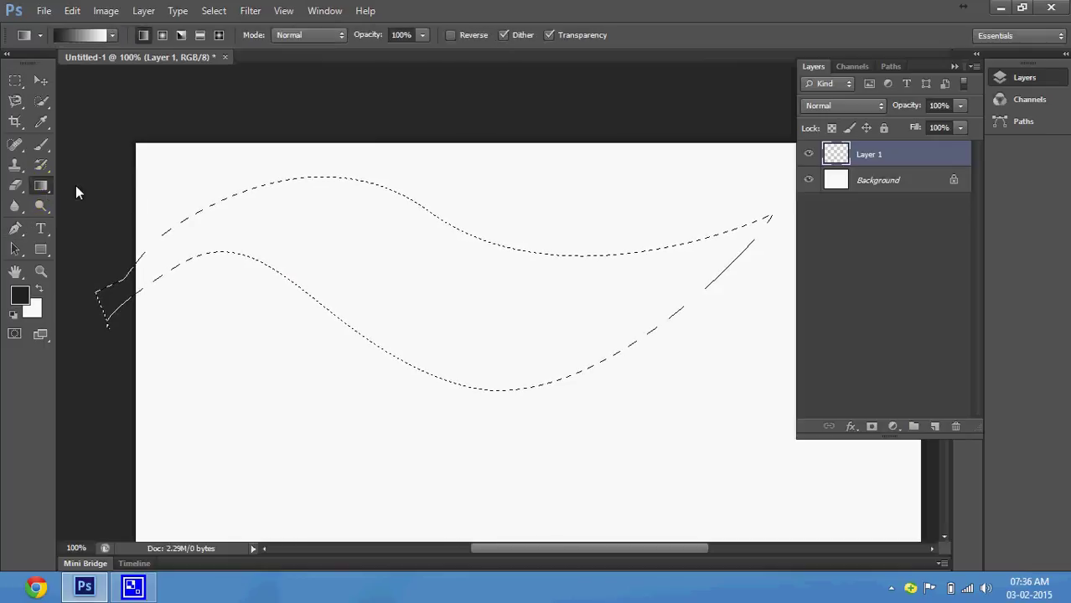
- Set the gradient's left stop to medium blue 0c77a4
click(84, 38)
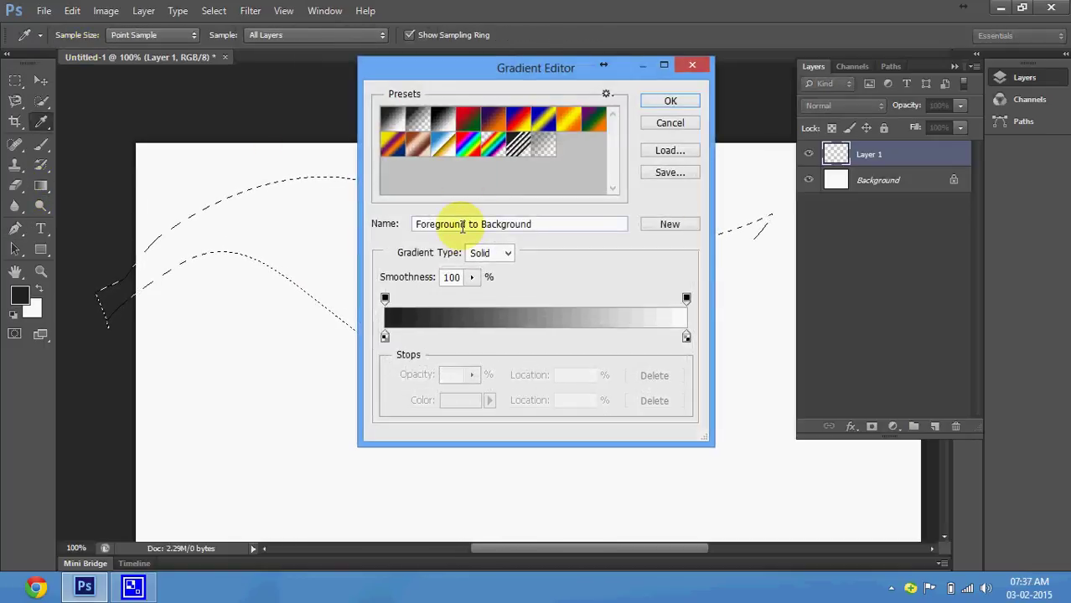
double_click(385, 337)
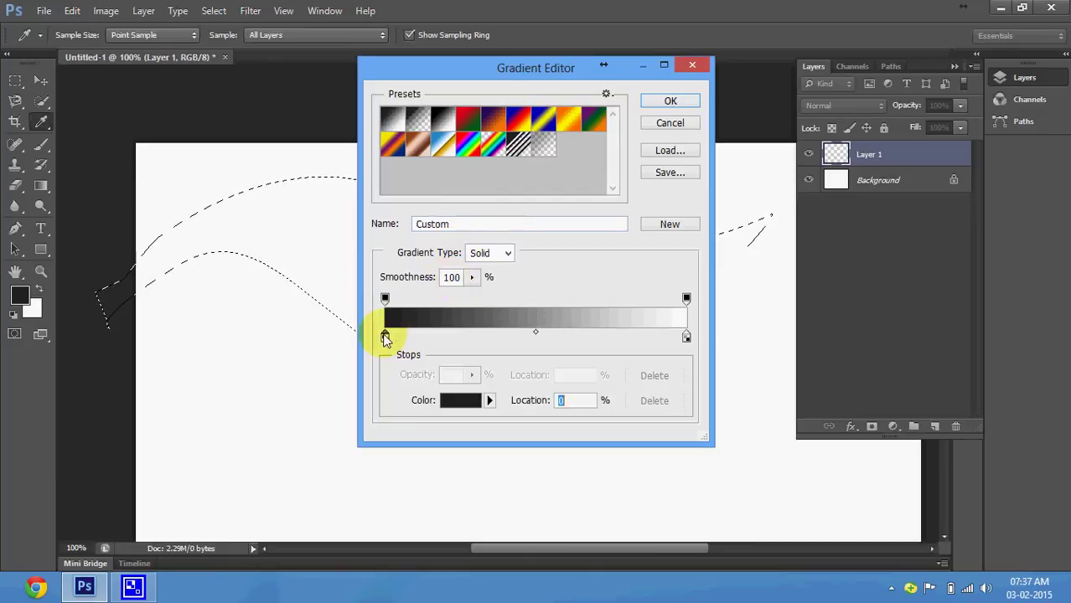
click(796, 232)
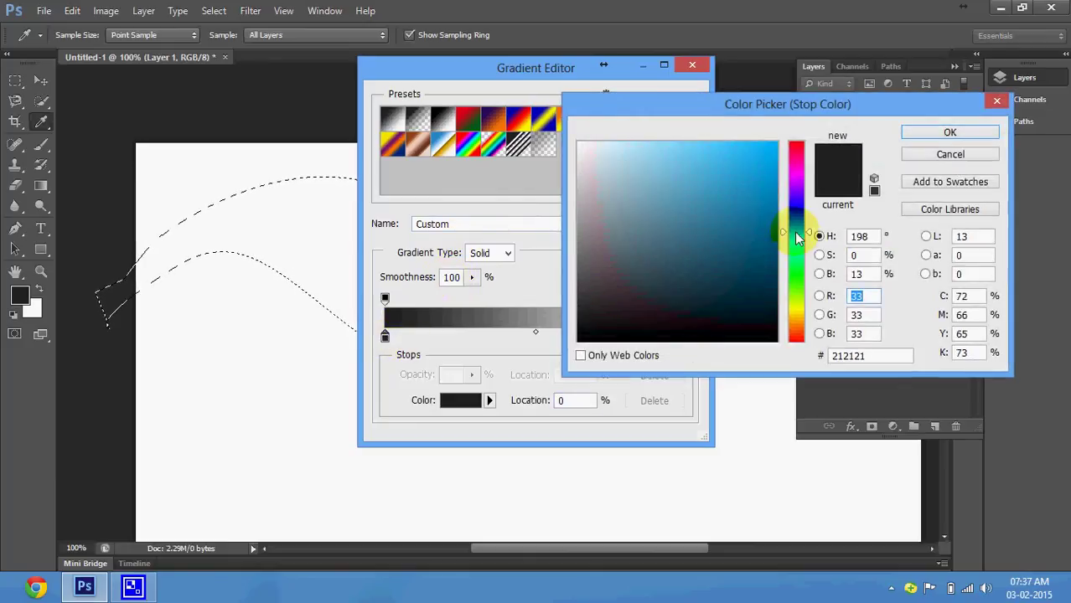
click(762, 212)
click(949, 136)
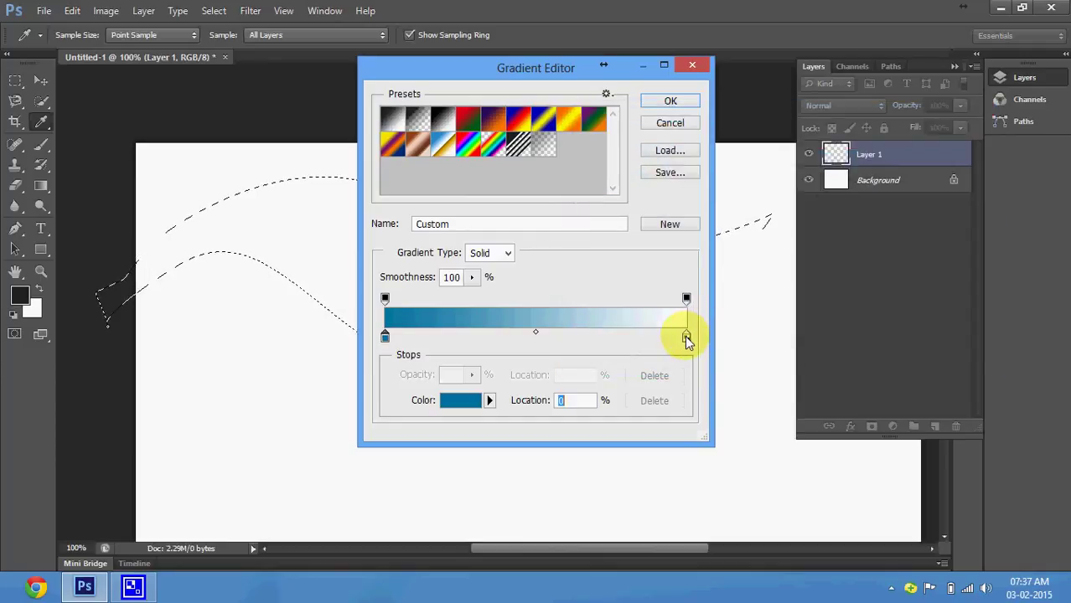
- Set the right stop to dark blue 072a3b and accept the gradient
double_click(685, 336)
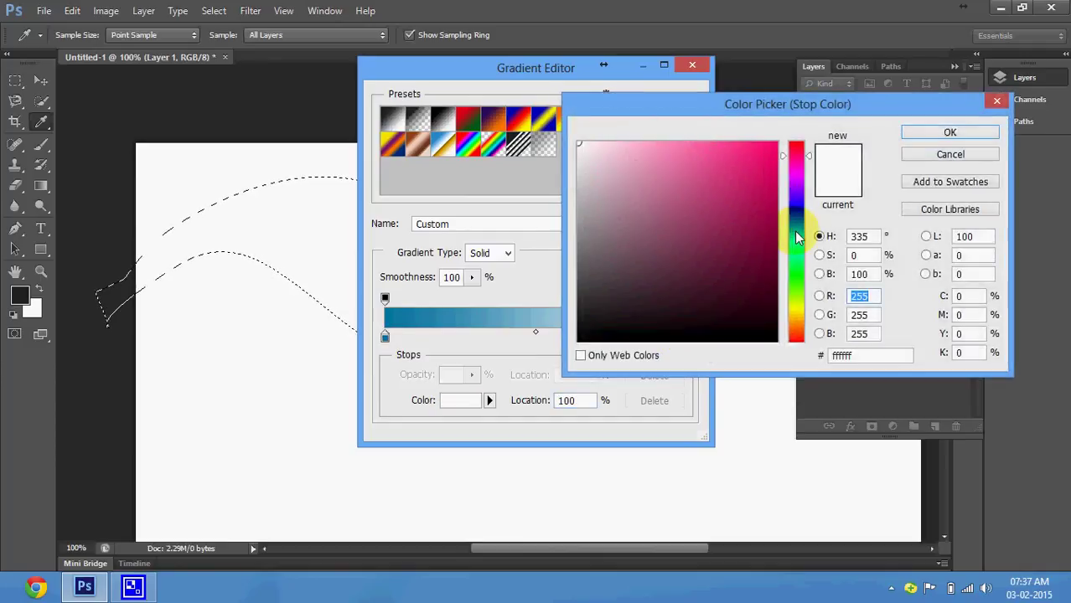
click(796, 233)
drag(761, 280, 754, 296)
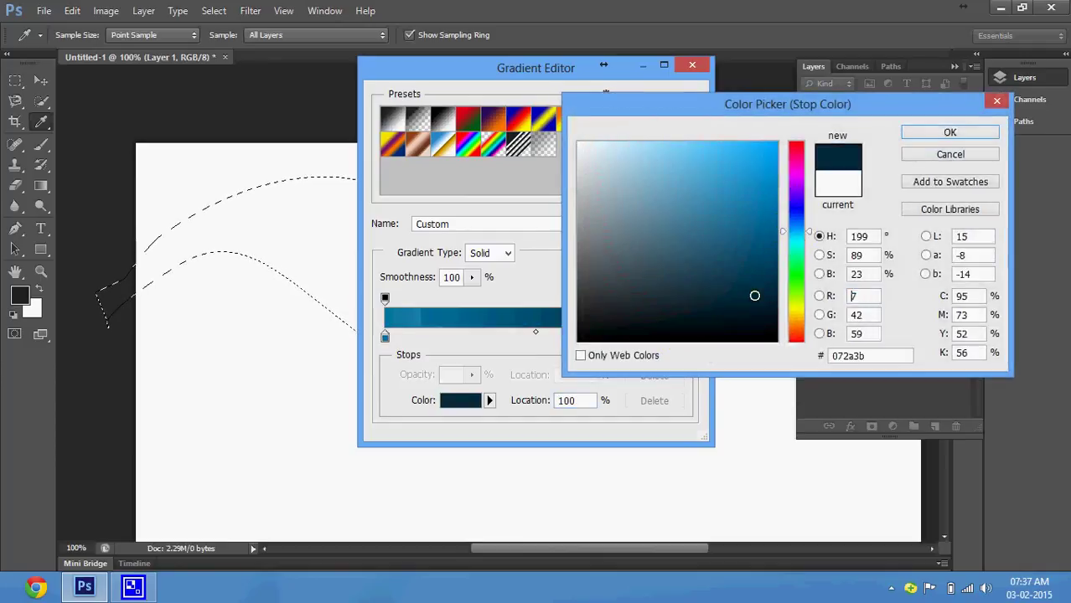
click(921, 132)
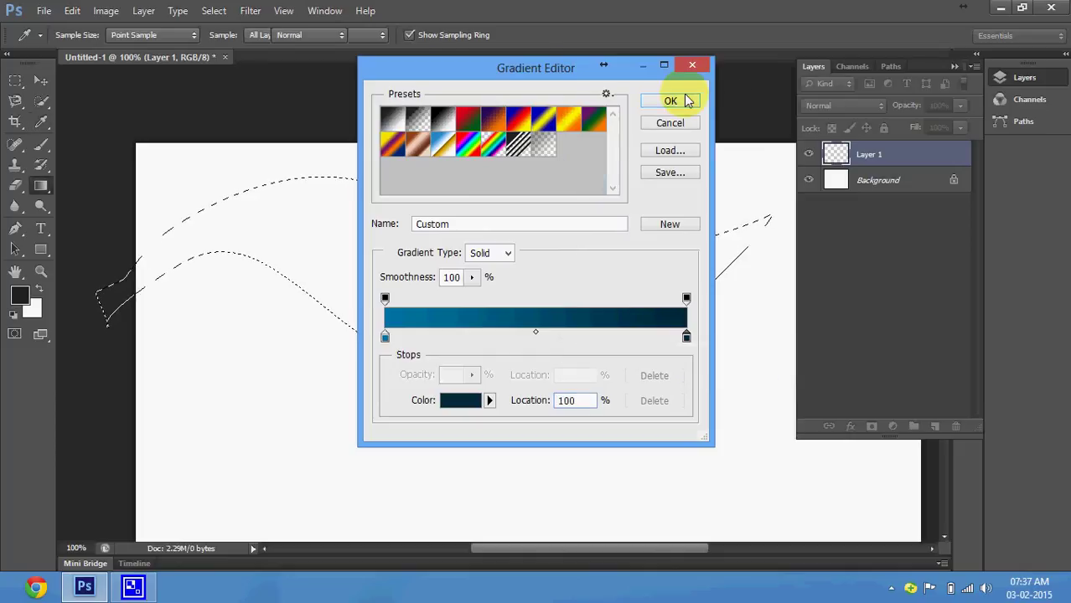
click(670, 101)
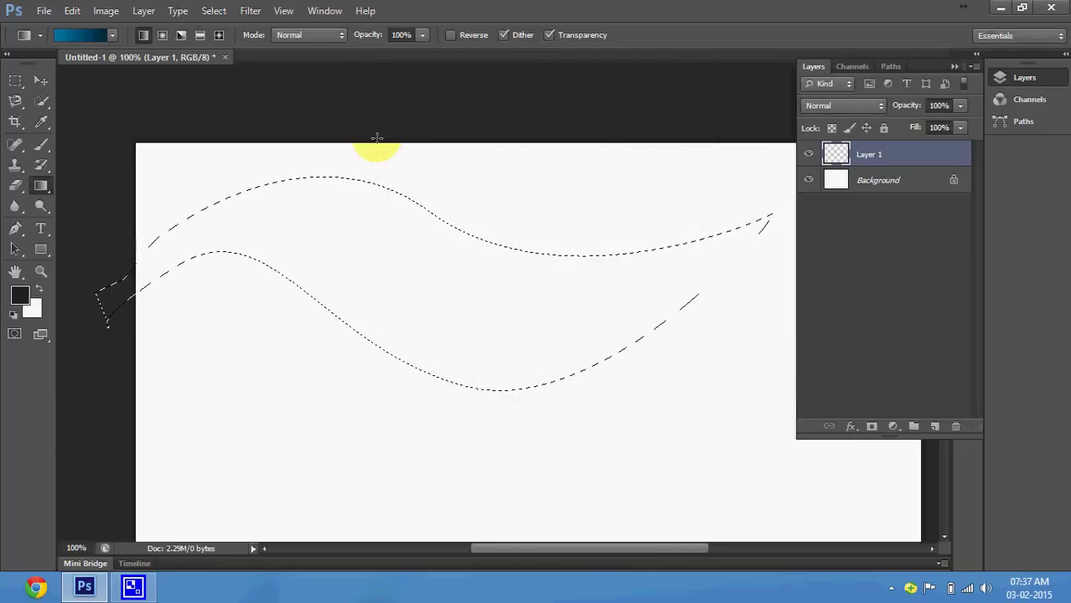
- Fill the wave selection top-to-bottom with the blue gradient, deselect, and shift the wave up
drag(377, 138, 334, 322)
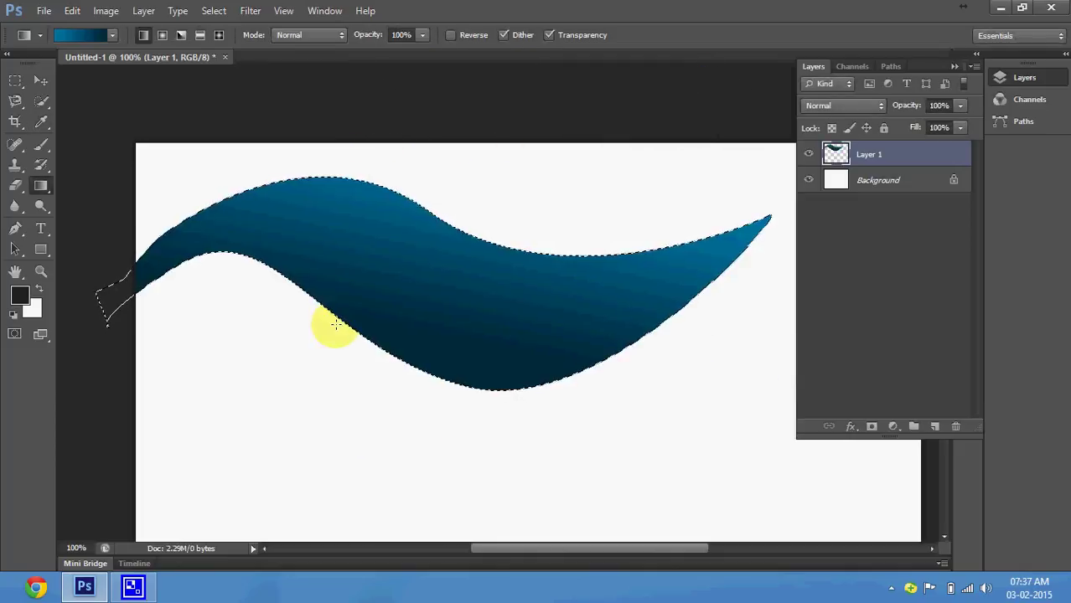
key(ctrl+d)
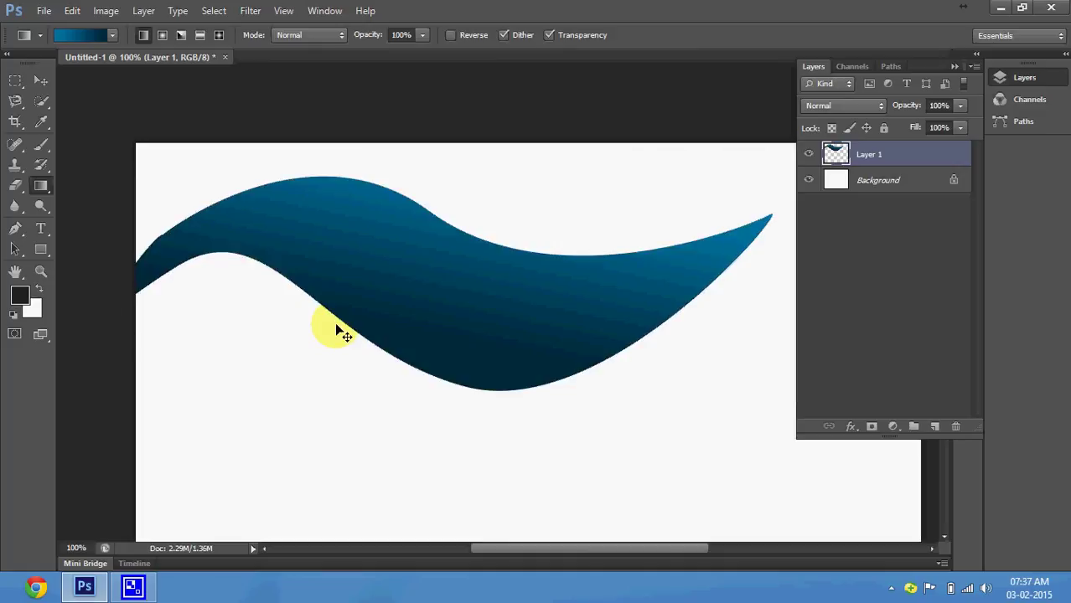
click(39, 82)
mouse_move(358, 282)
mouse_down()
mouse_move(314, 303)
mouse_move(227, 273)
mouse_move(193, 220)
mouse_move(227, 163)
mouse_move(218, 160)
mouse_up()
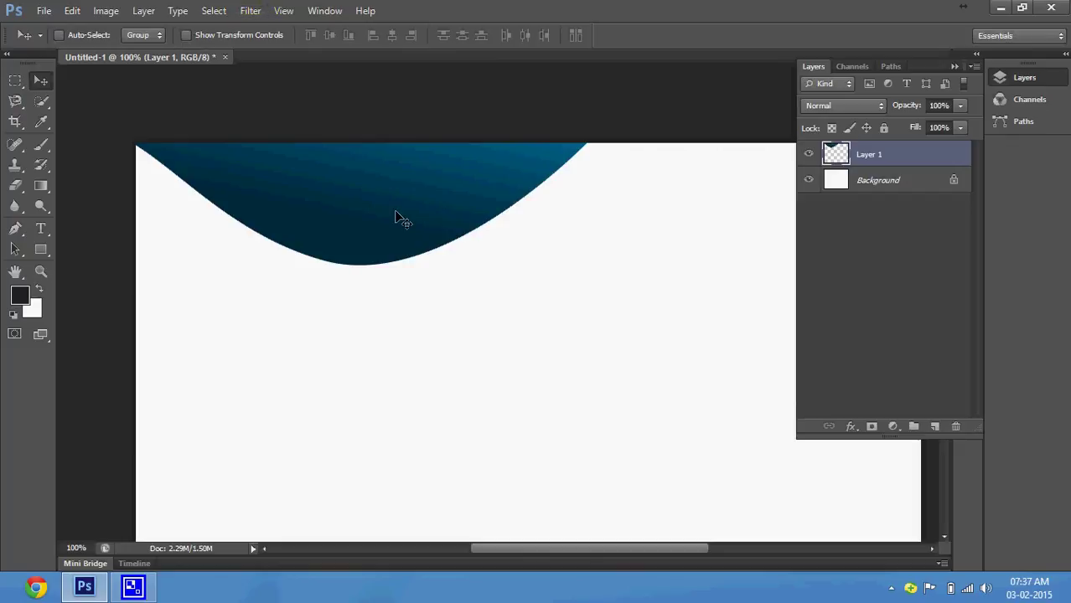
click(260, 15)
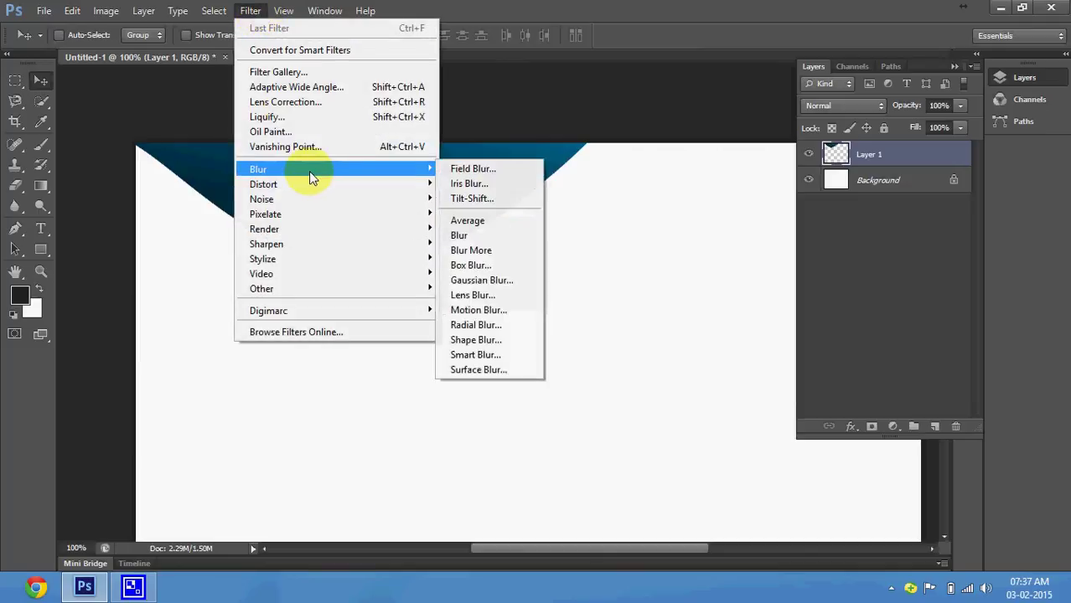
mouse_move(335, 200)
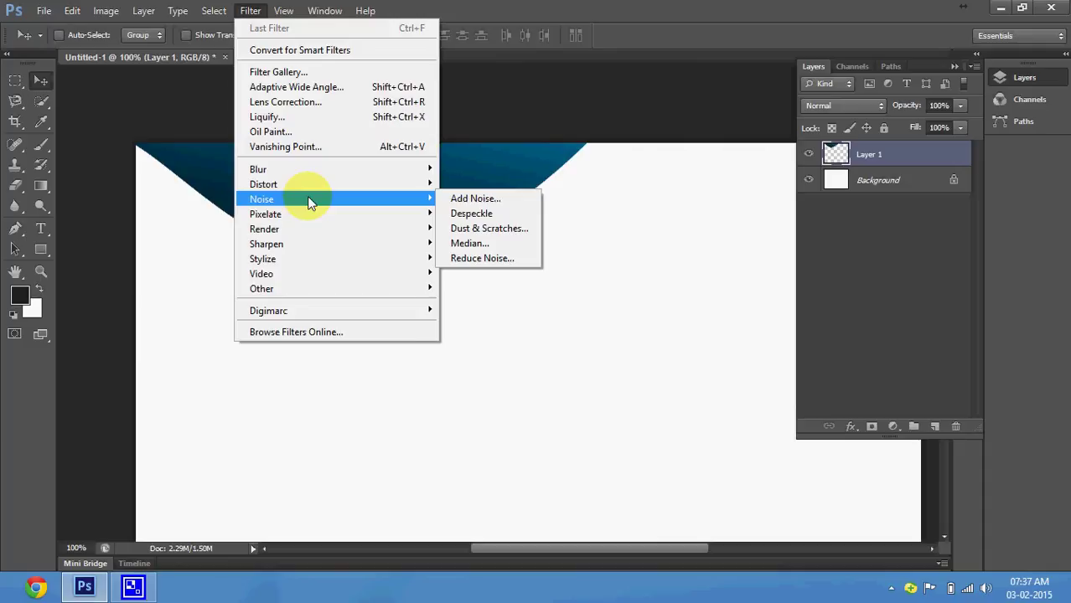
- Add monochromatic Gaussian noise of about 9.51% to the blue wave
click(450, 200)
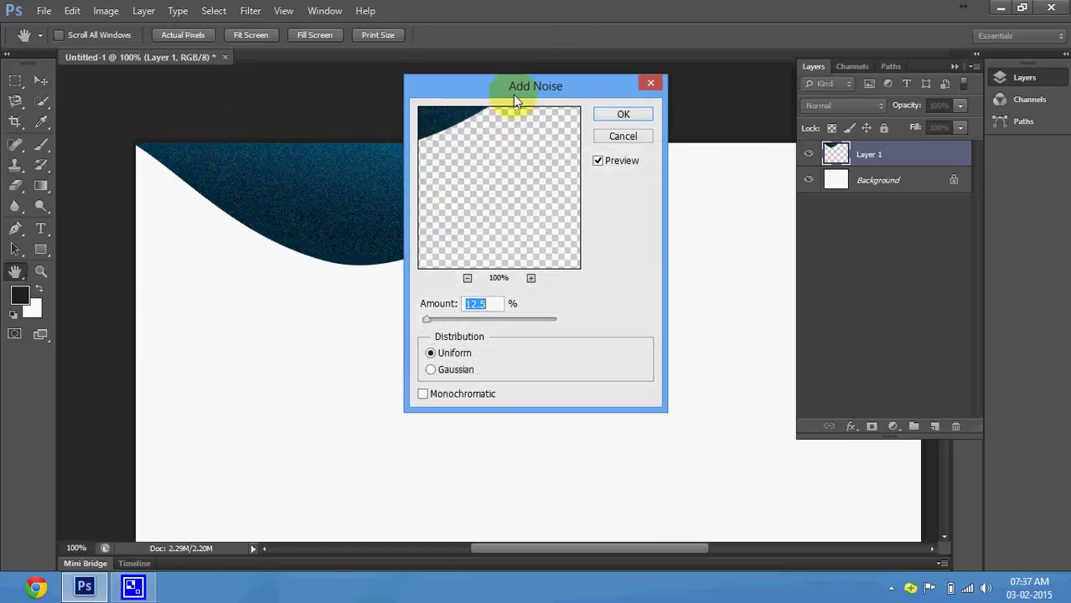
drag(514, 96, 668, 214)
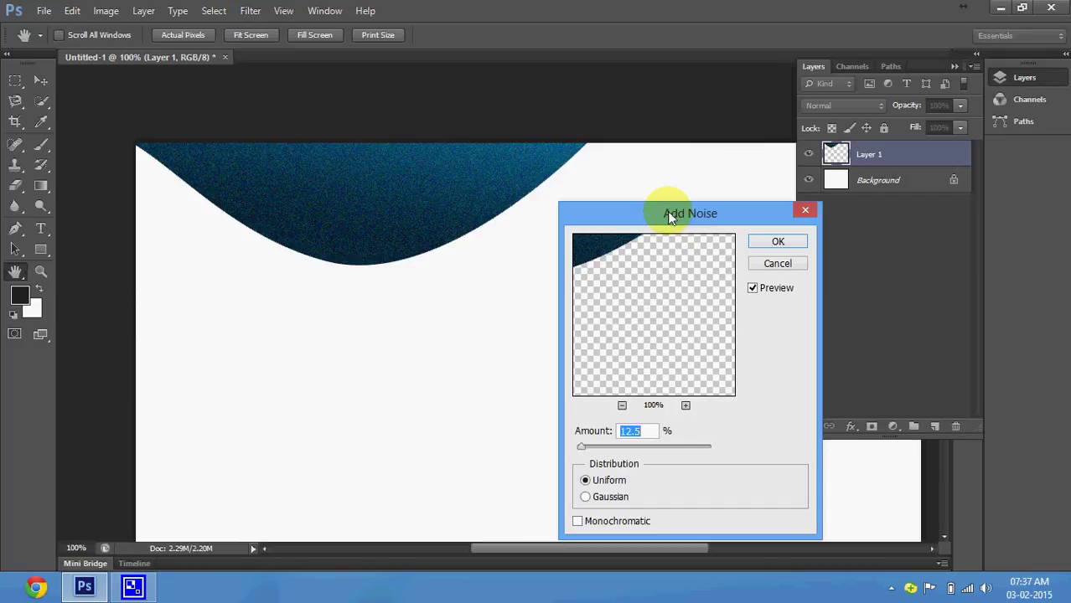
drag(667, 212, 672, 183)
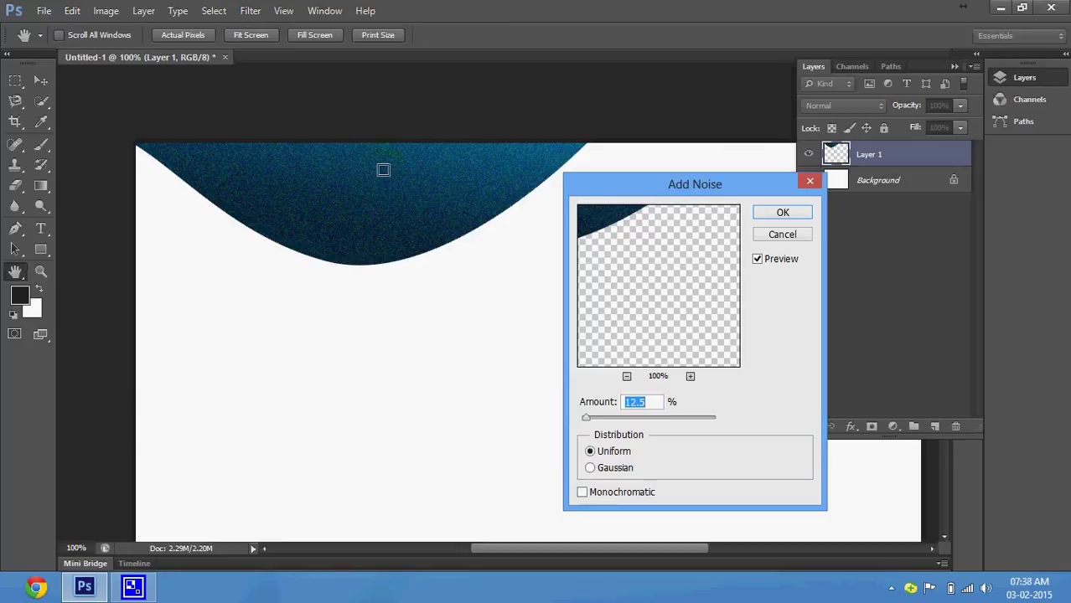
key(ctrl+plus)
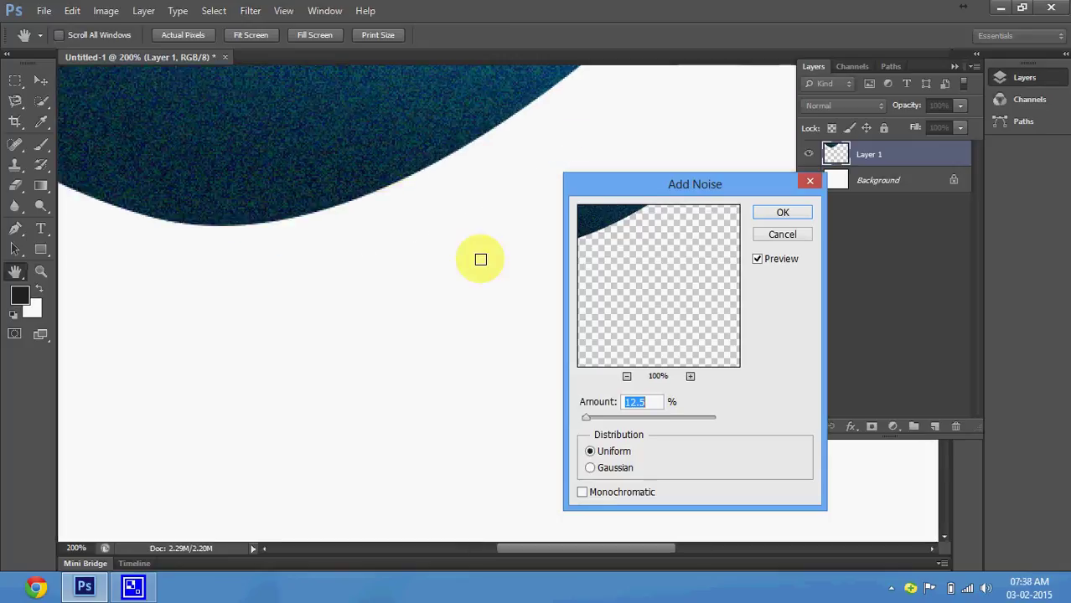
click(591, 468)
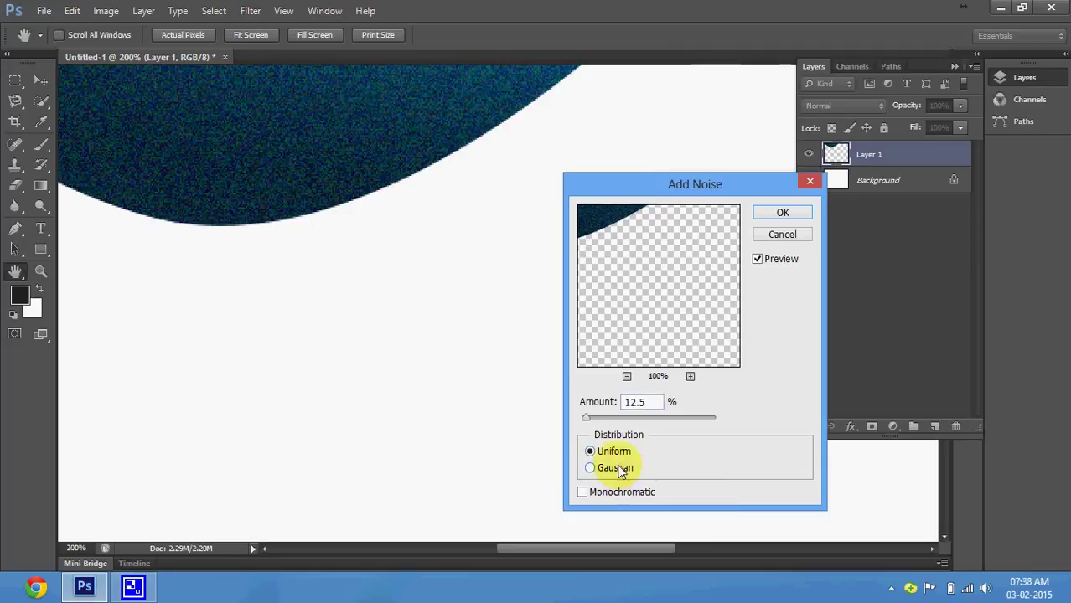
click(608, 496)
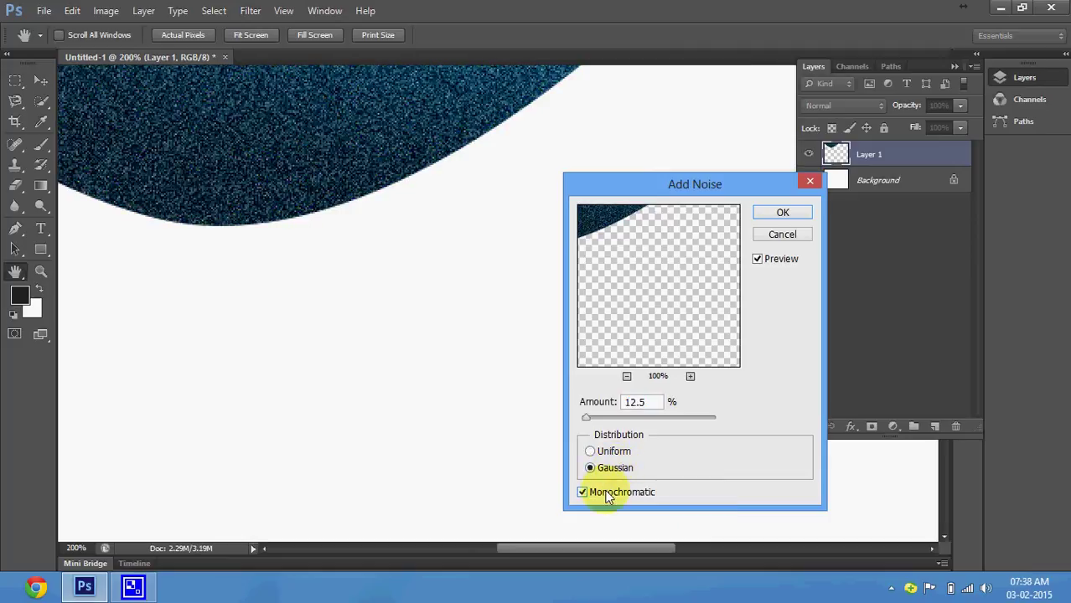
key(ctrl+0)
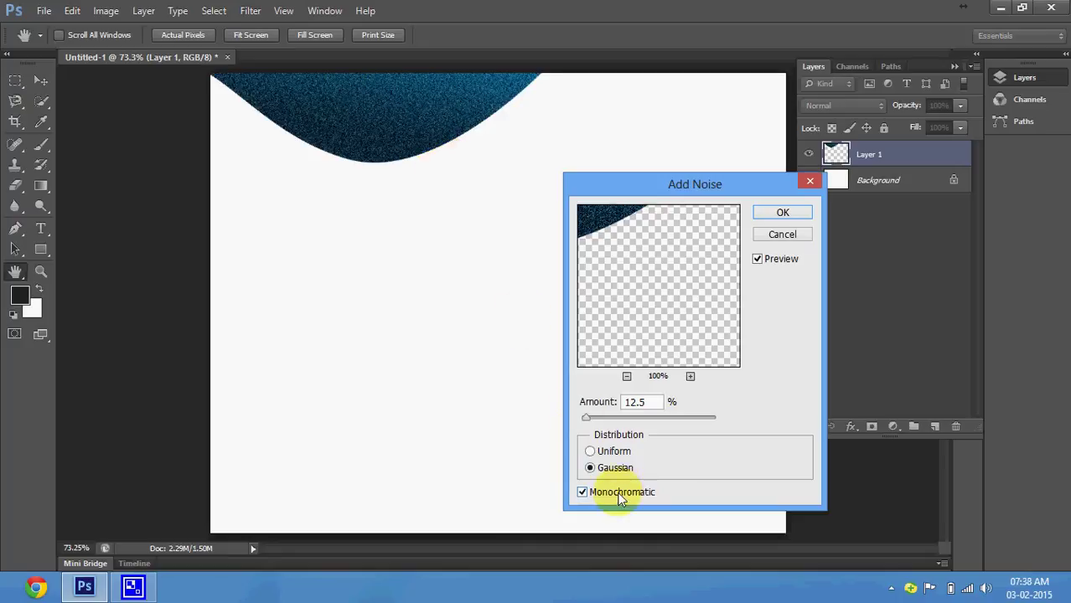
drag(587, 416, 586, 418)
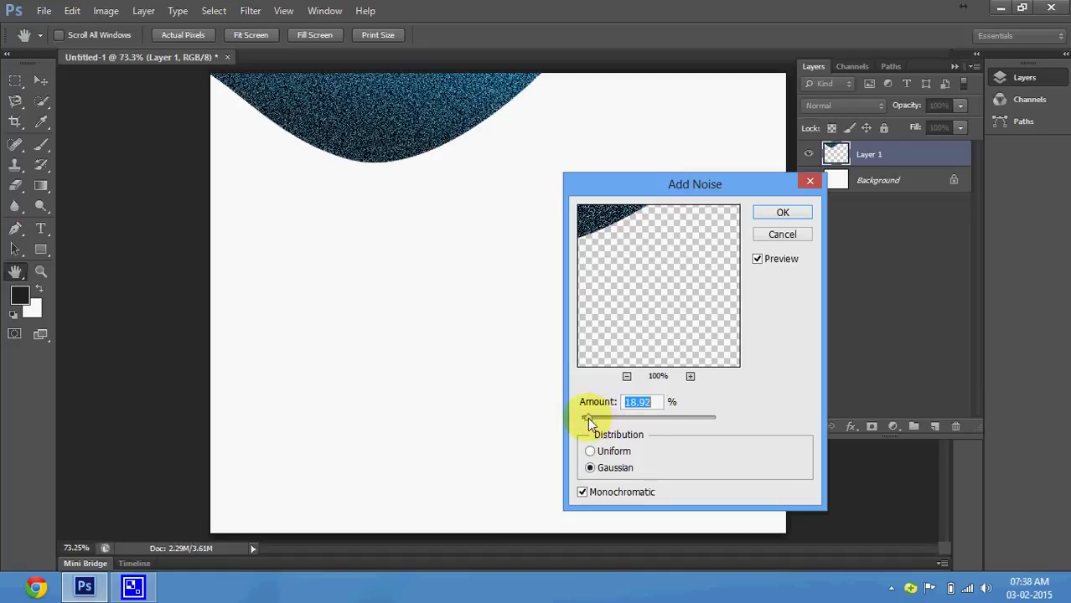
drag(586, 418, 584, 417)
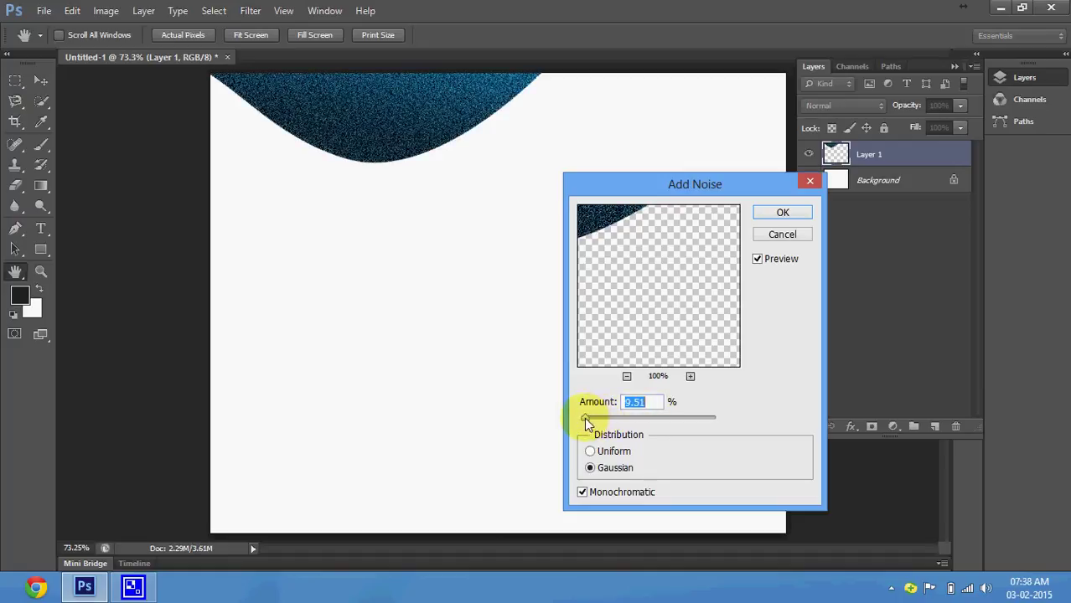
click(771, 211)
- Move the noisy wave down and right across the upper left, then nudge it left
key(v)
mouse_move(452, 197)
mouse_down()
mouse_move(453, 254)
mouse_move(389, 125)
mouse_up()
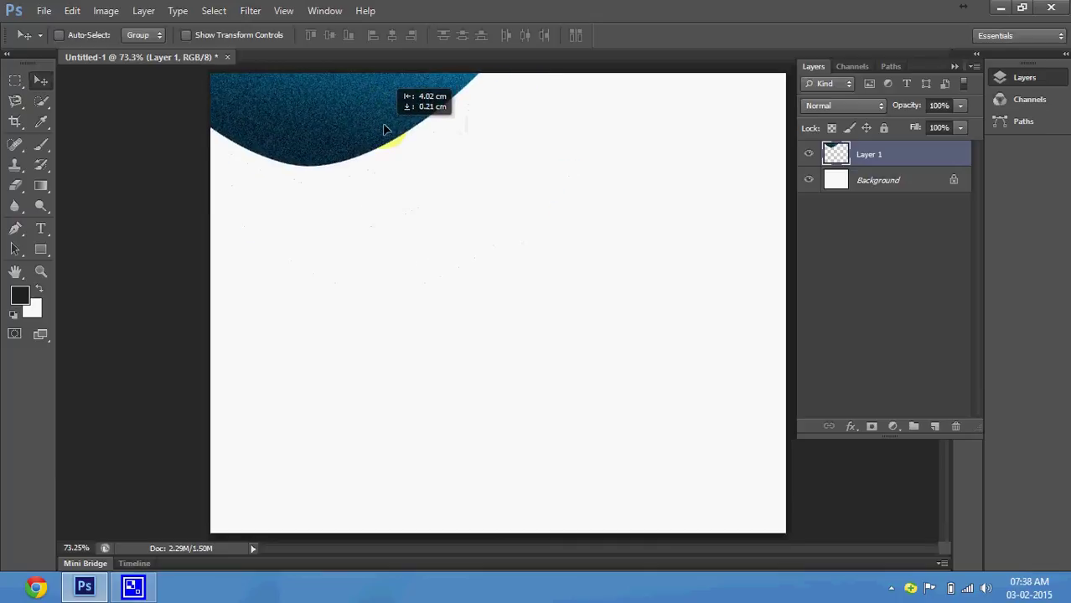
mouse_move(598, 273)
mouse_down()
mouse_move(427, 160)
mouse_move(442, 124)
mouse_up()
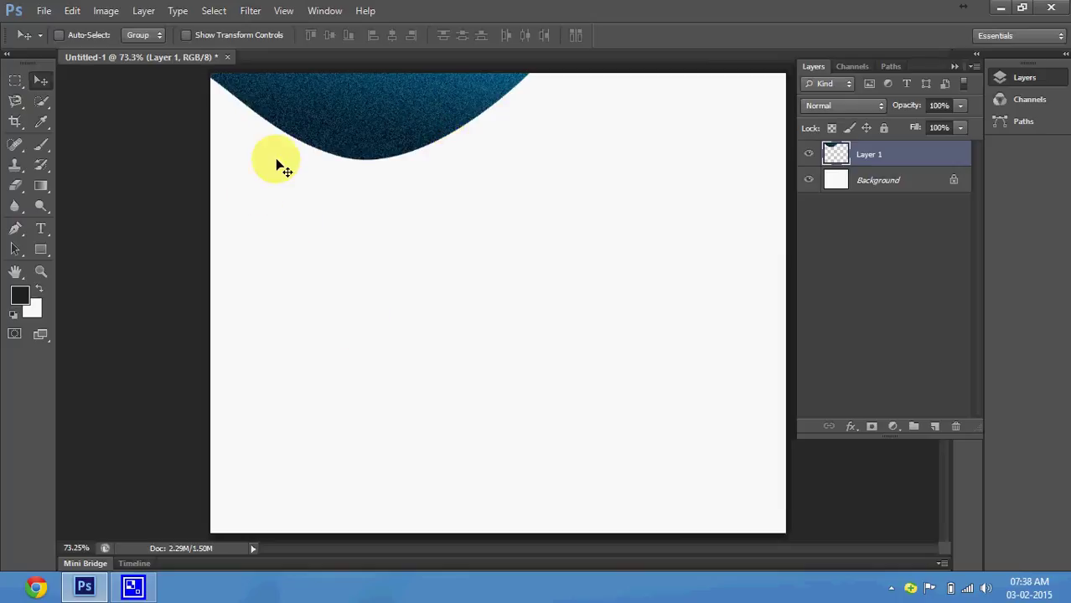
mouse_move(311, 144)
mouse_down()
mouse_move(330, 244)
mouse_move(287, 231)
mouse_up()
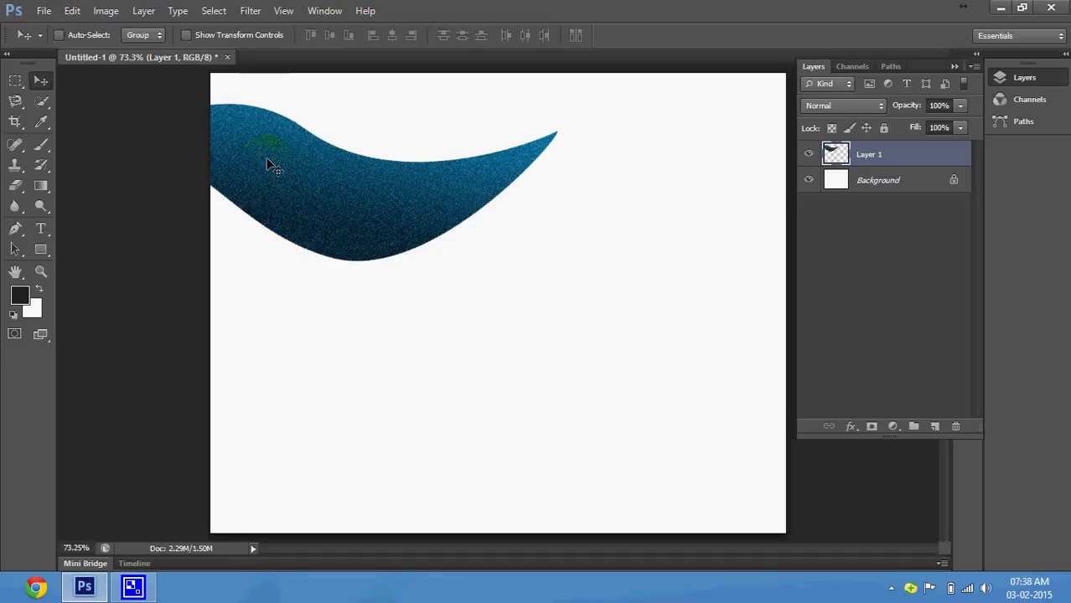
drag(266, 158, 247, 157)
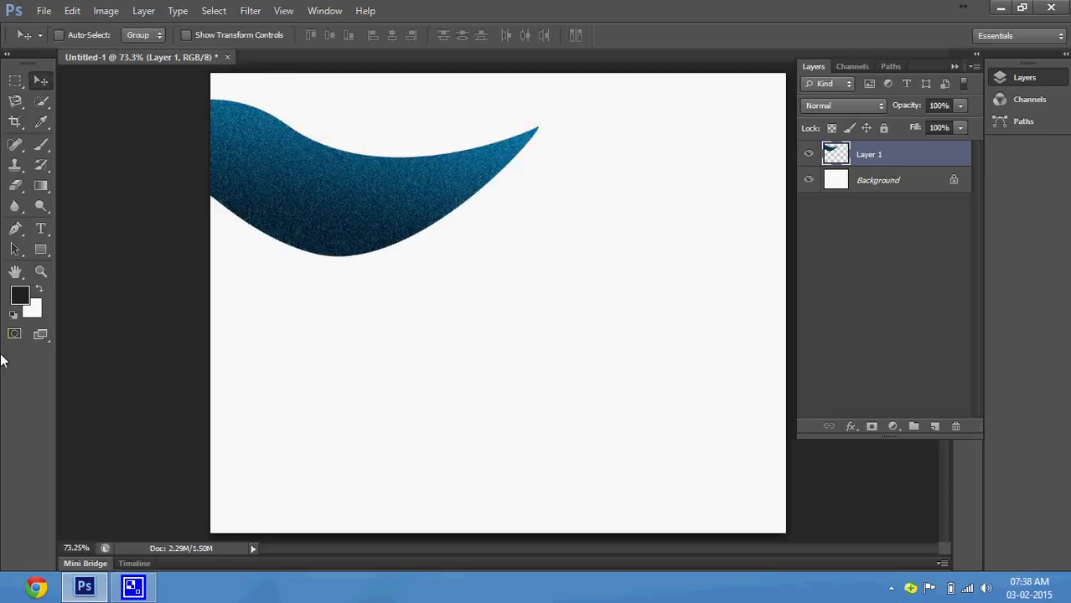
- Type 'Welcome to PS' below the wave in red 36 pt Impact and commit it
click(38, 233)
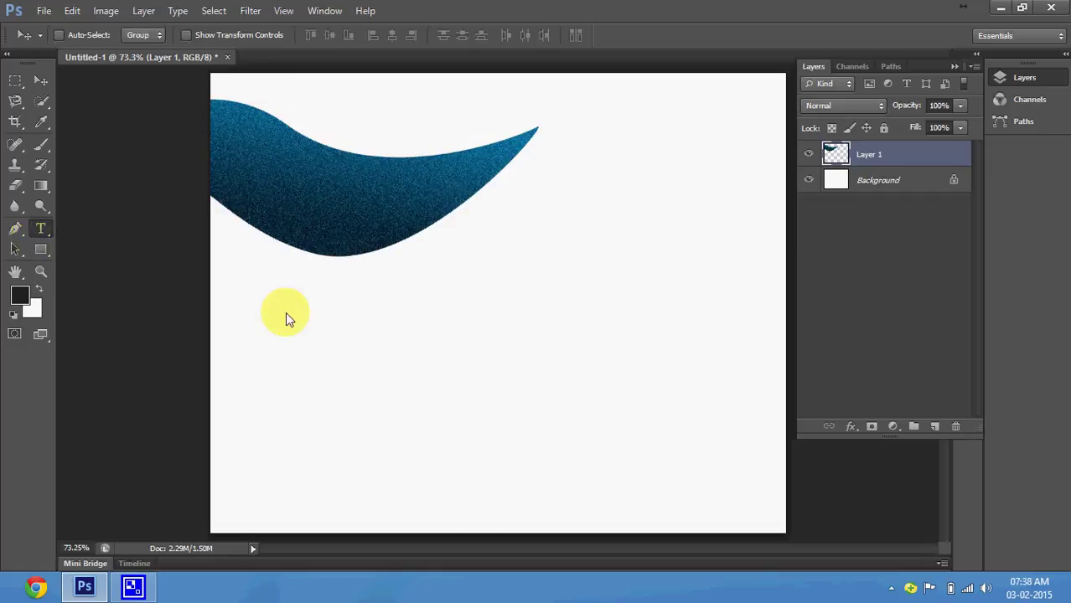
click(303, 300)
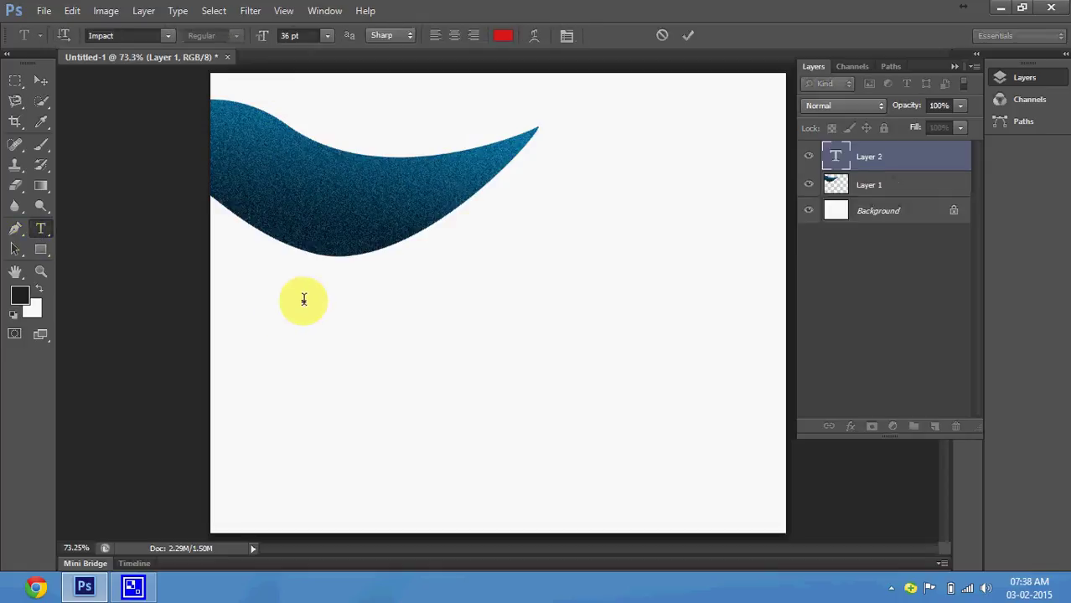
text(Welcome to)
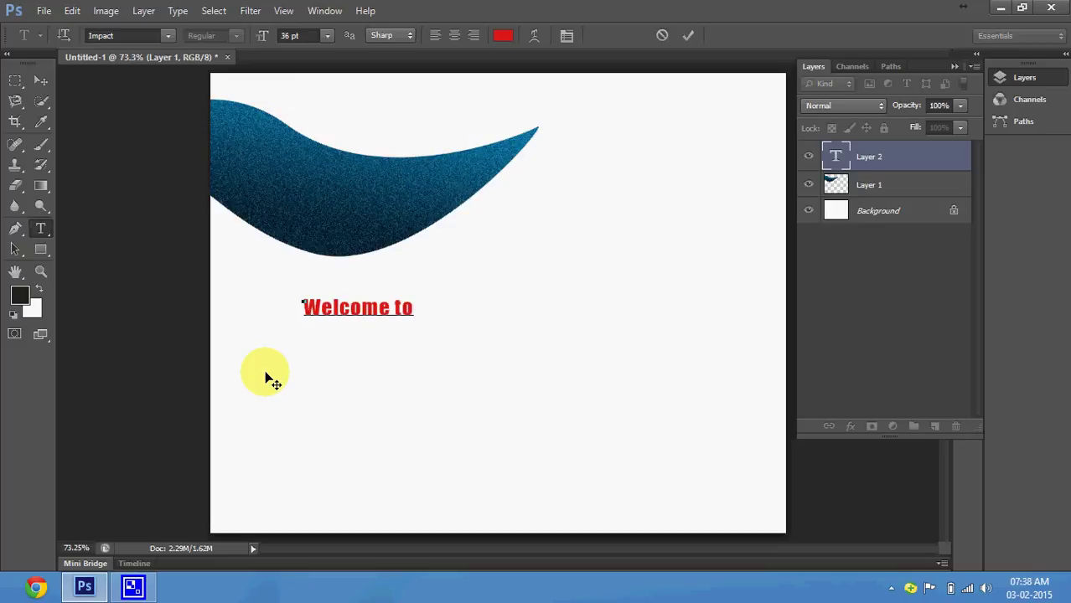
text( PS)
click(39, 82)
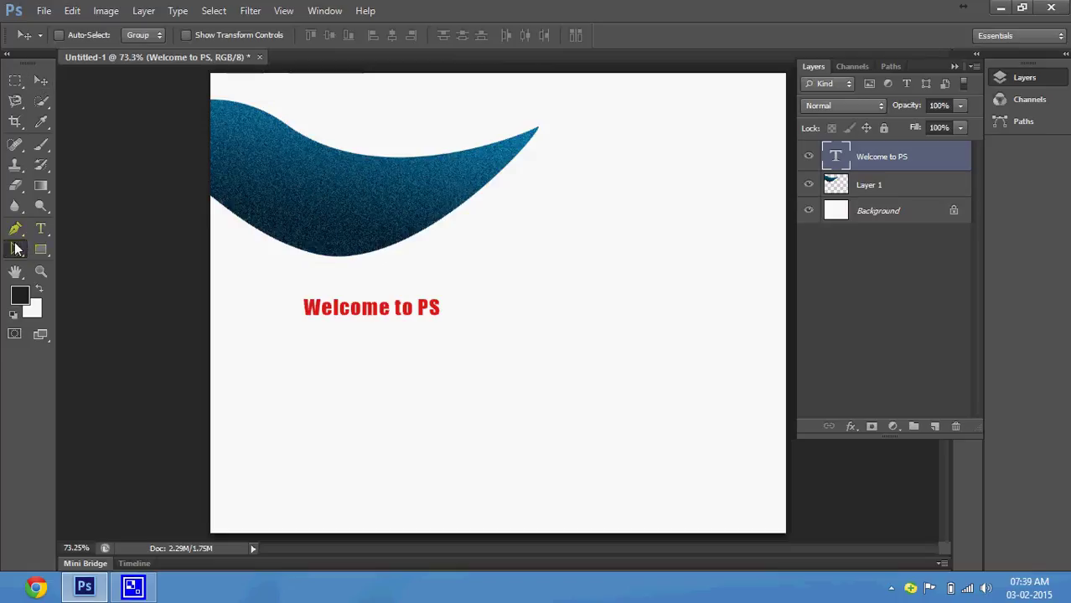
- Add an empty Layer 2 and trace a curved Pen path along the wave's top edge
drag(15, 228, 55, 238)
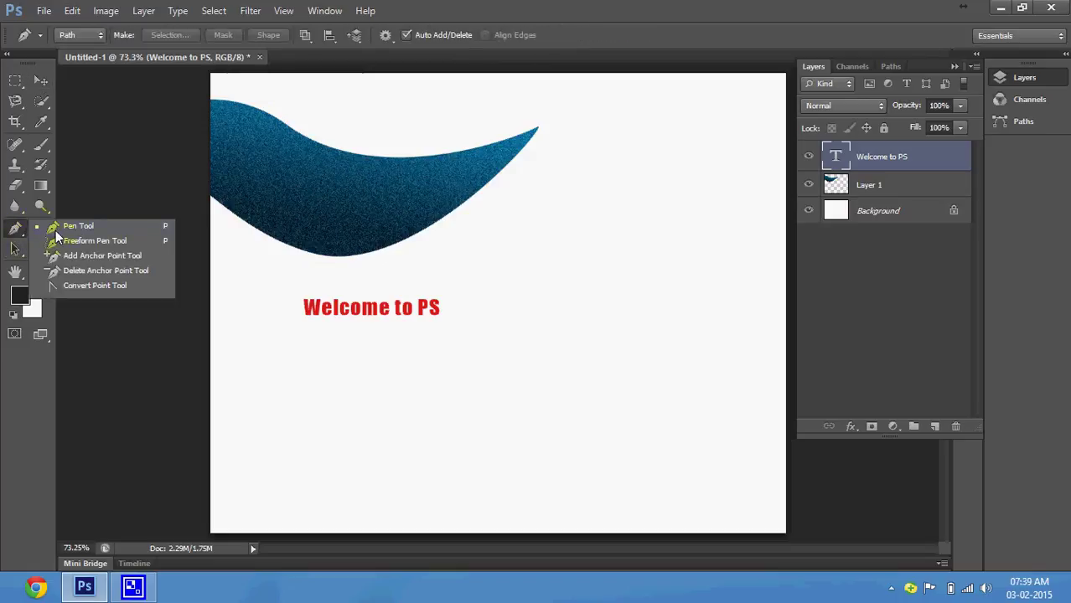
click(58, 227)
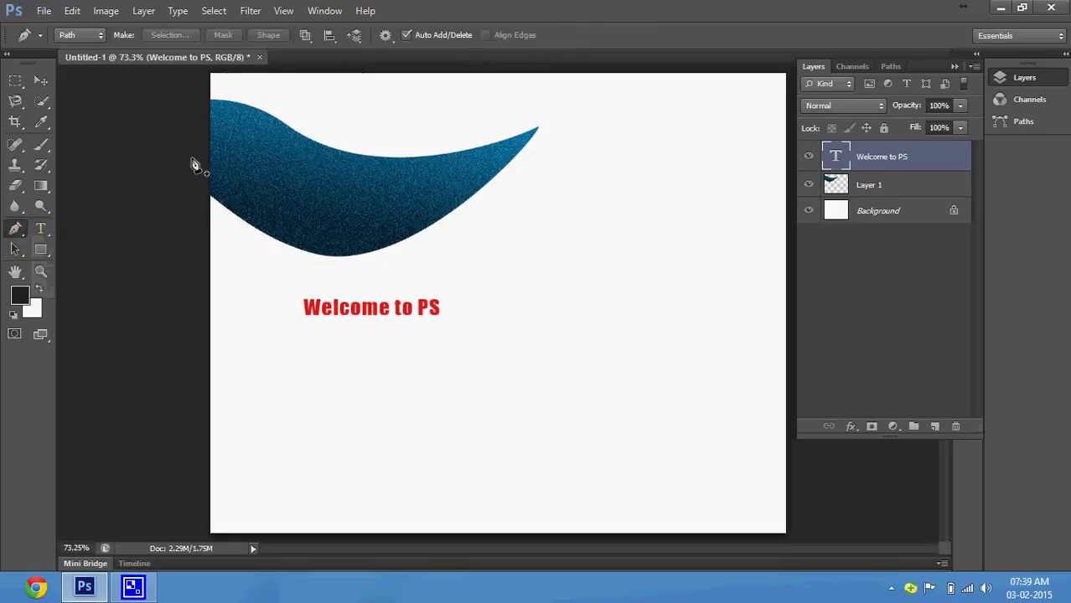
click(935, 428)
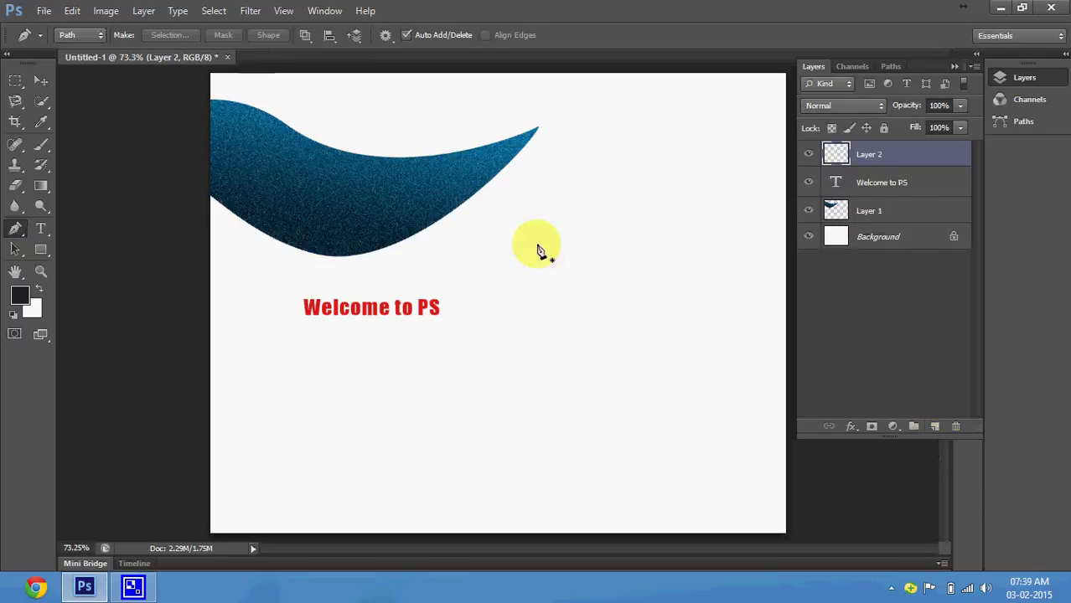
click(314, 142)
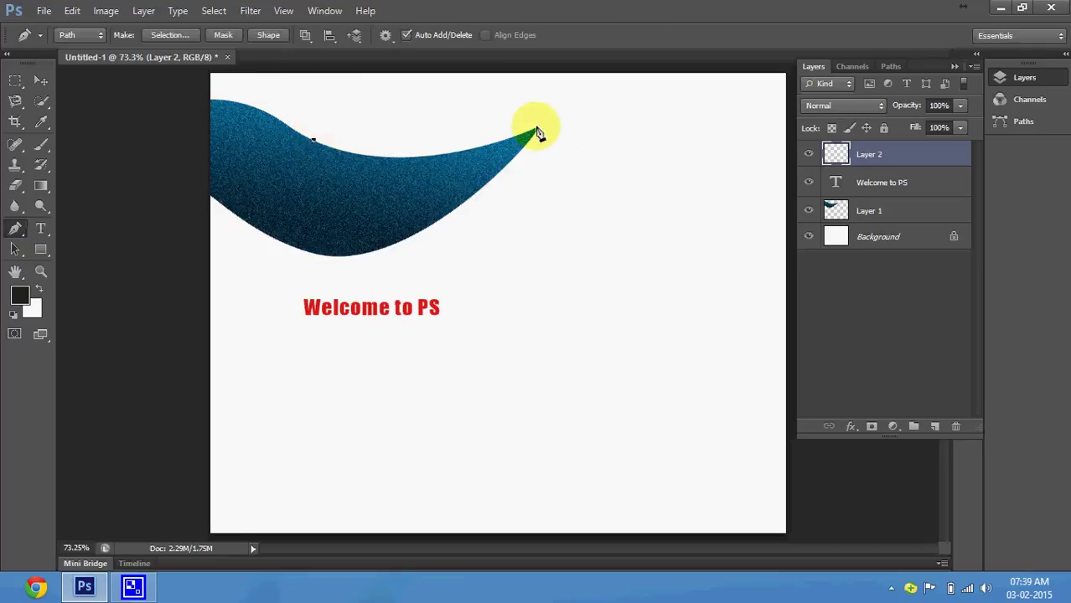
mouse_move(537, 131)
mouse_down()
mouse_move(635, 76)
mouse_move(685, 65)
mouse_up()
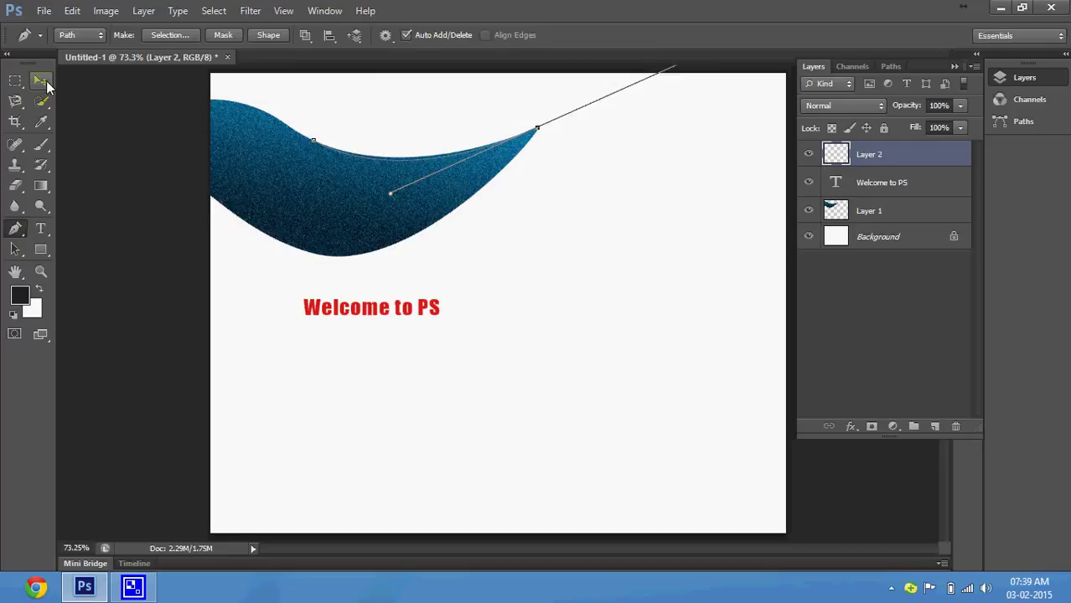
click(45, 83)
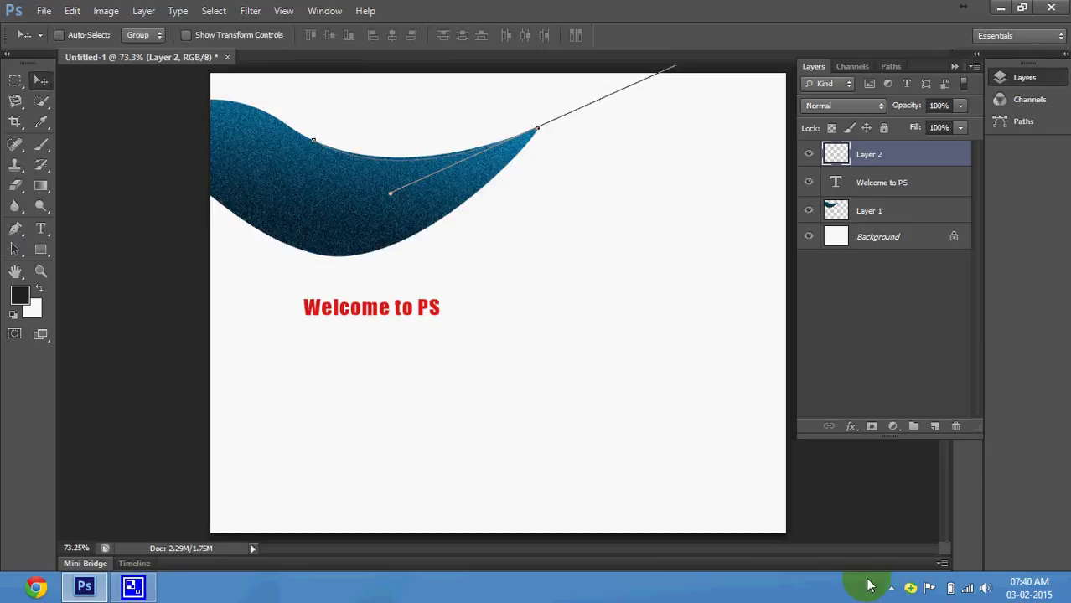
- Pause the screen recorder from its system tray icon
click(891, 591)
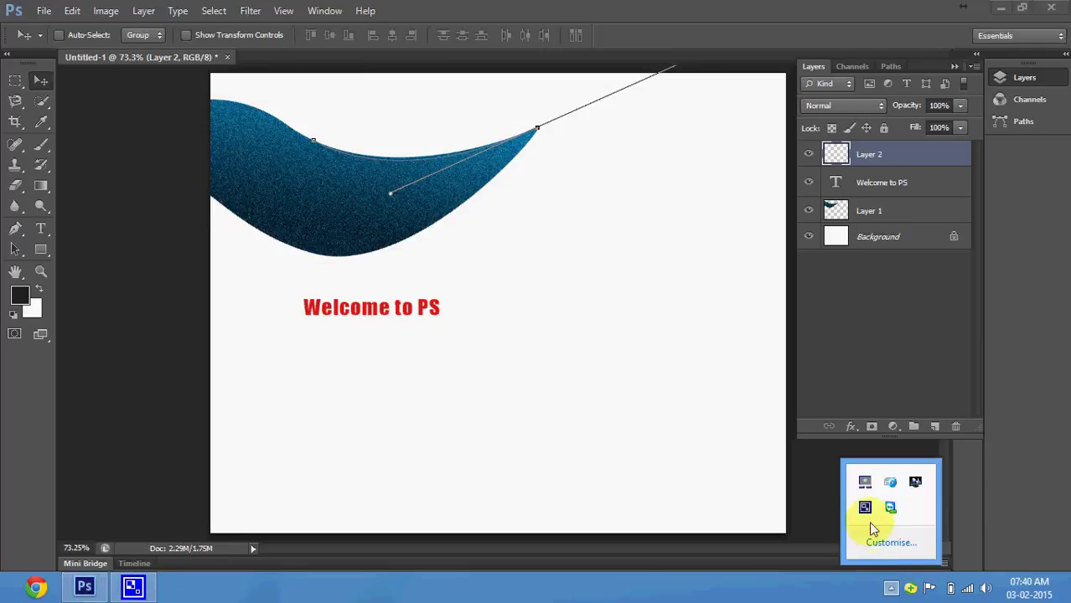
right_click(866, 506)
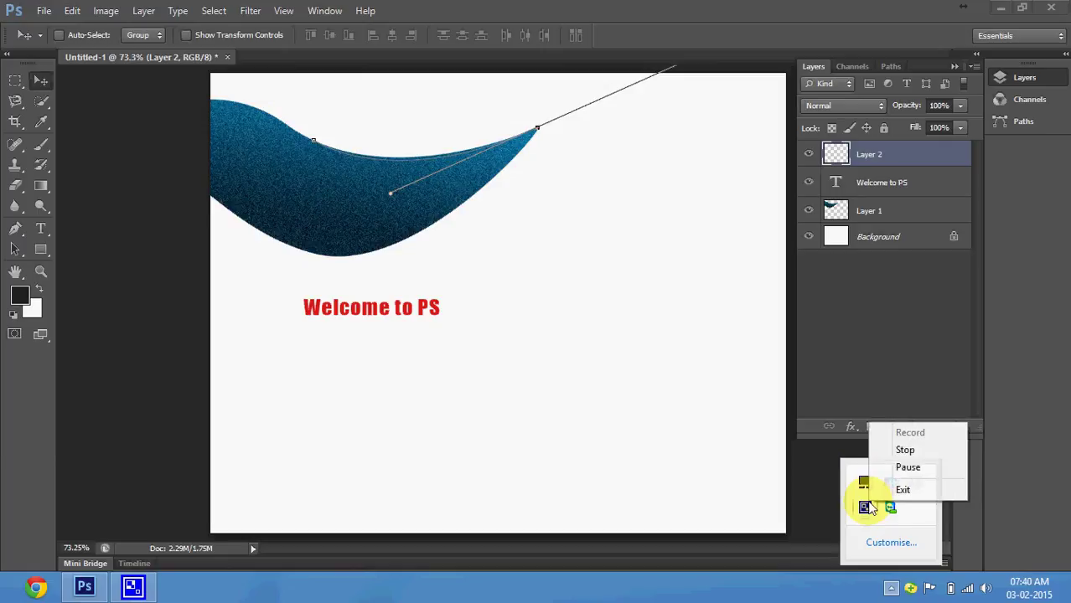
click(907, 467)
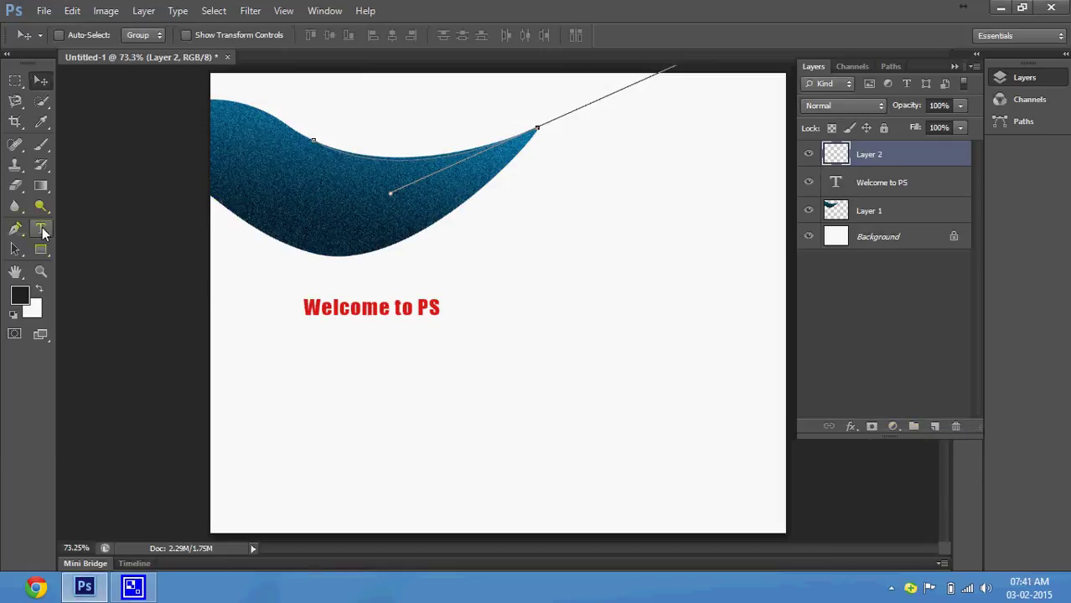
- Type text on the curved path, replacing 'We' with 'W', and commit it
click(44, 231)
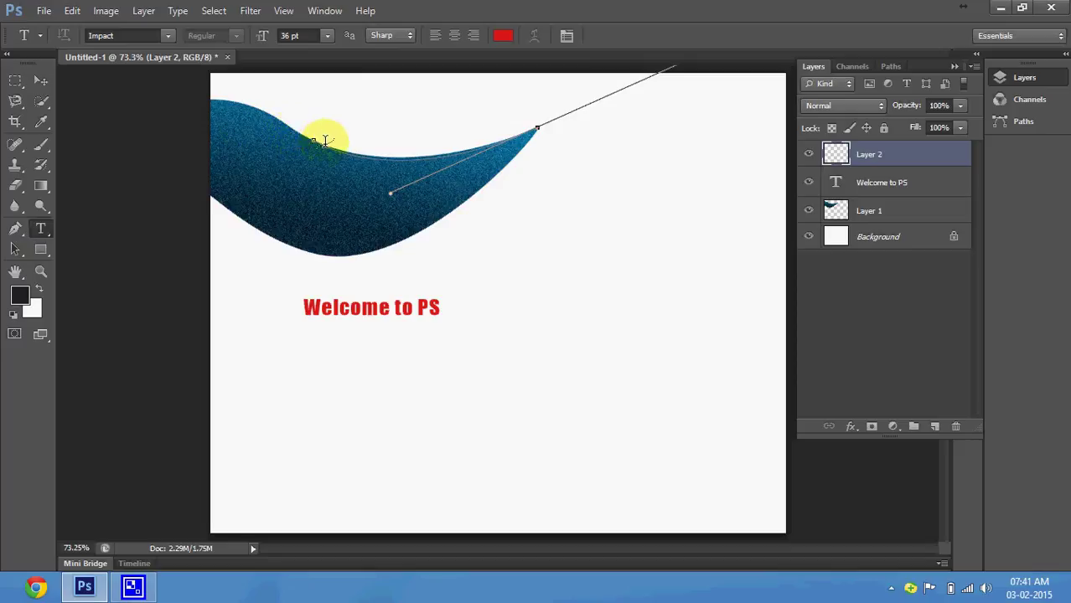
click(325, 141)
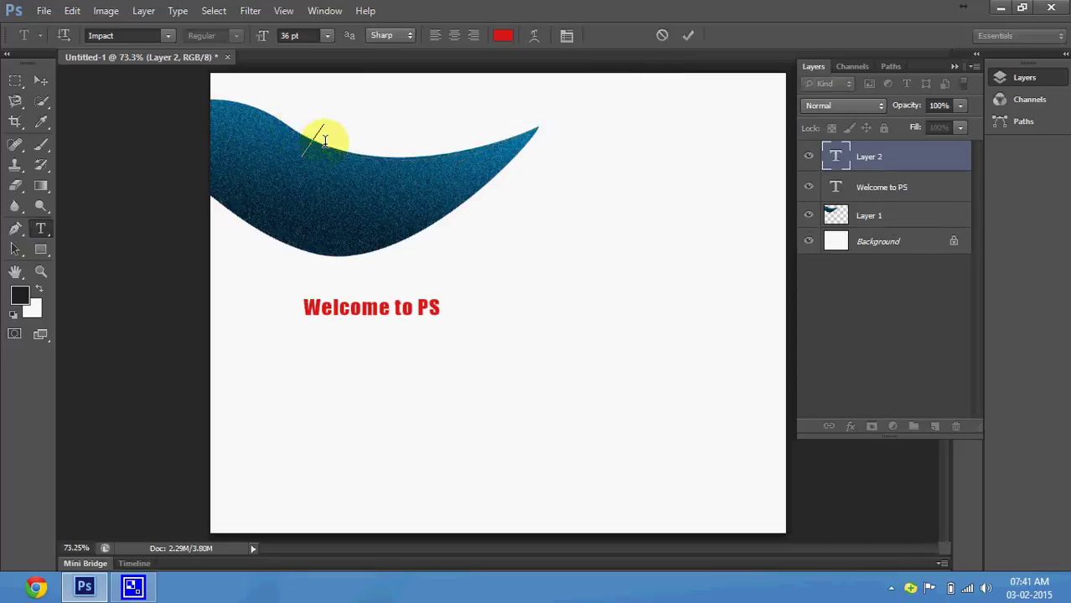
text(W)
text(e)
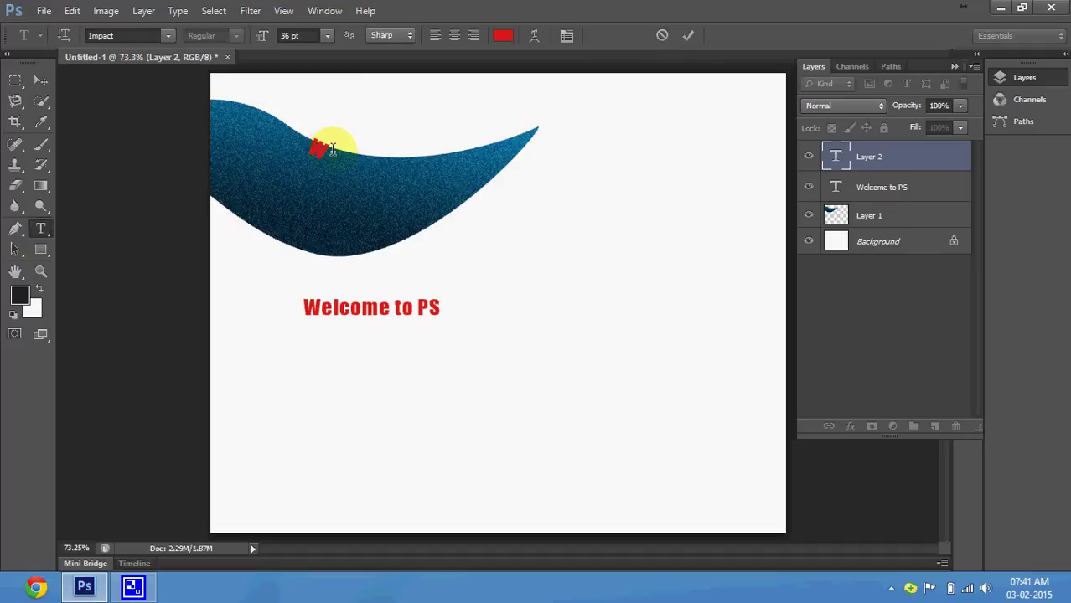
drag(332, 150, 278, 128)
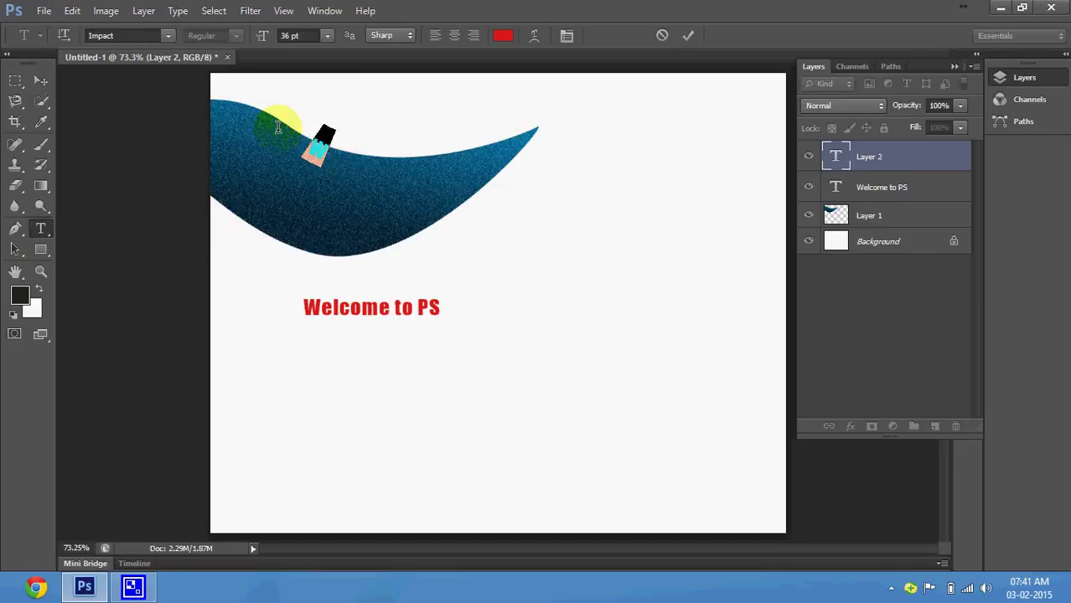
text(W)
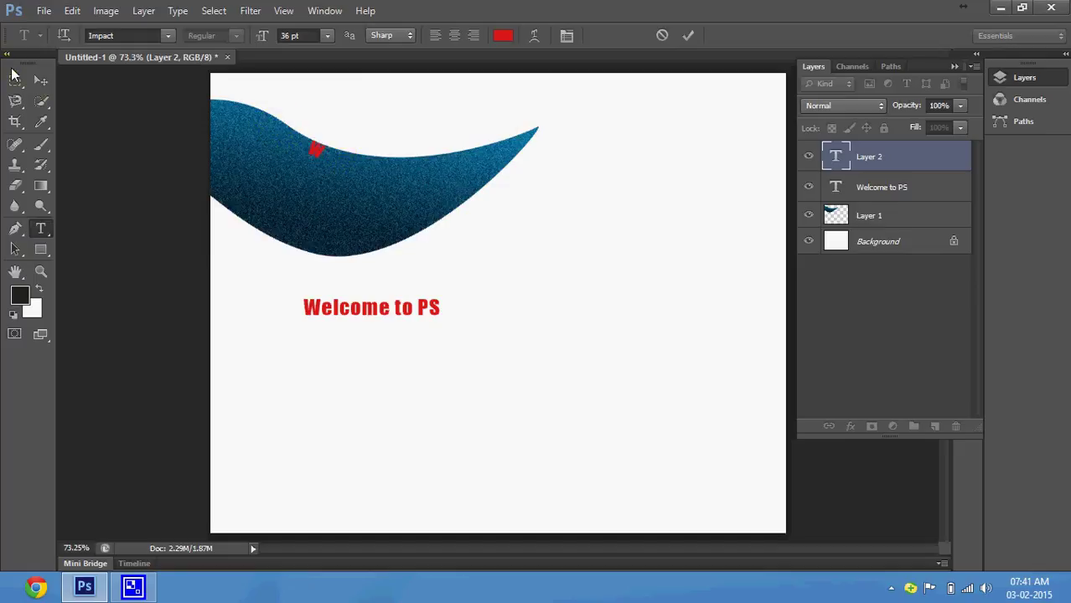
click(40, 81)
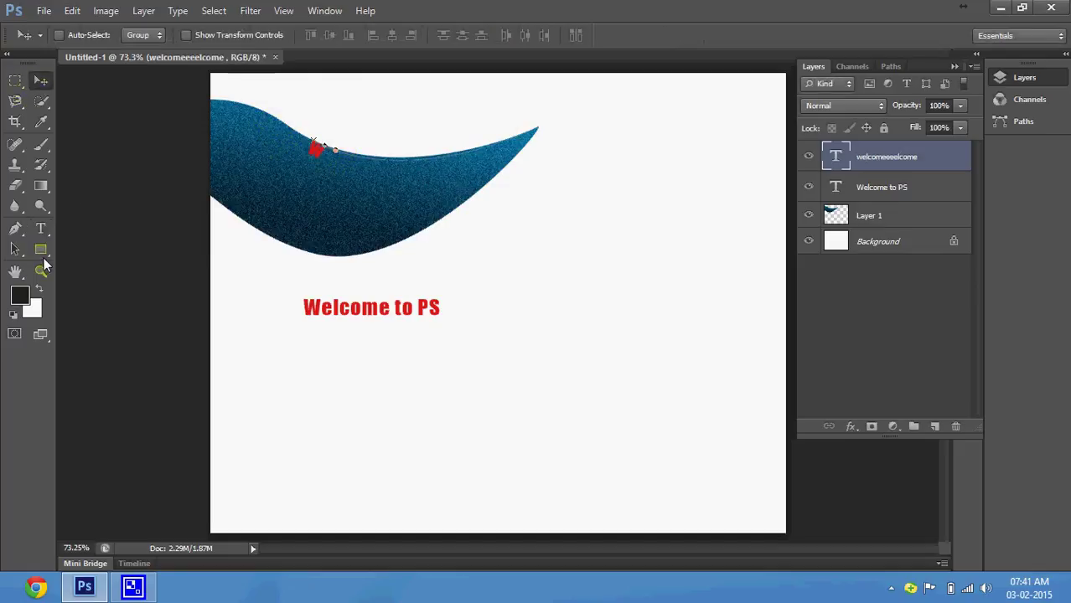
- Delete the extra empty text layer and shift the path text slightly upward
click(41, 229)
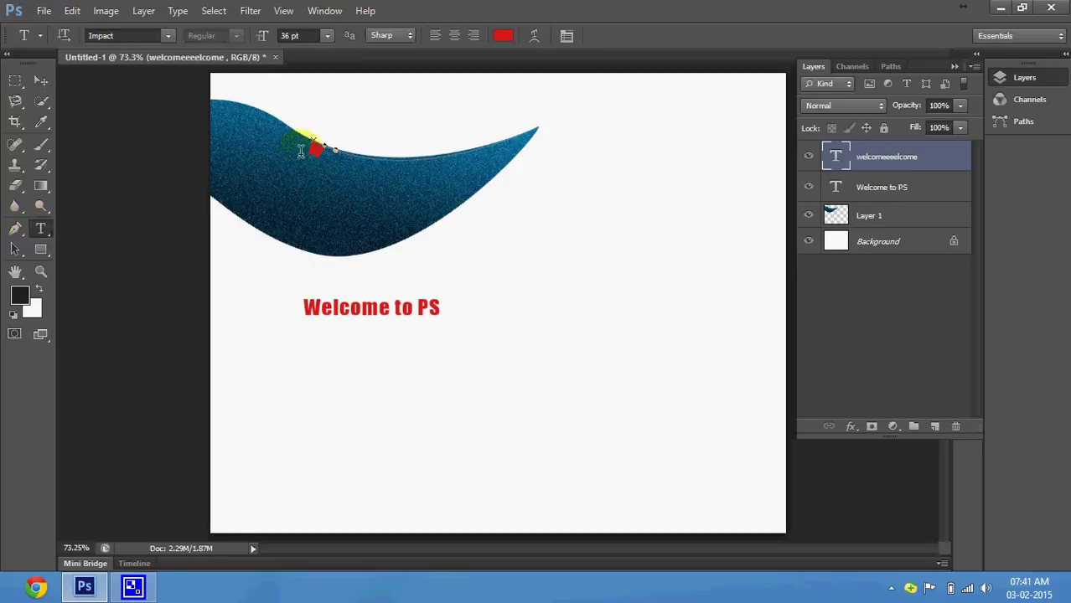
click(336, 152)
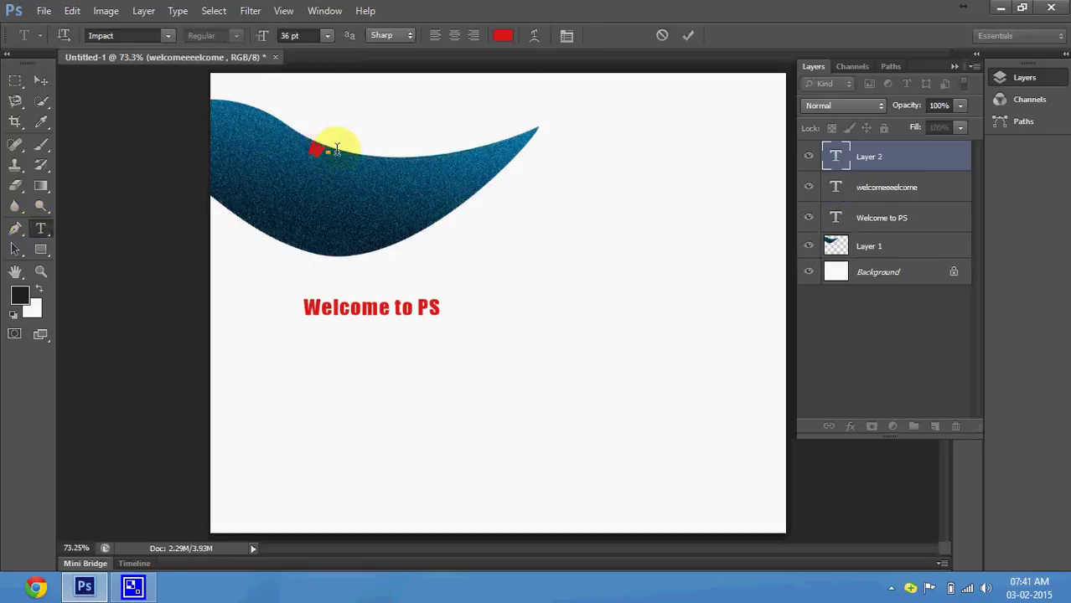
drag(900, 161, 956, 429)
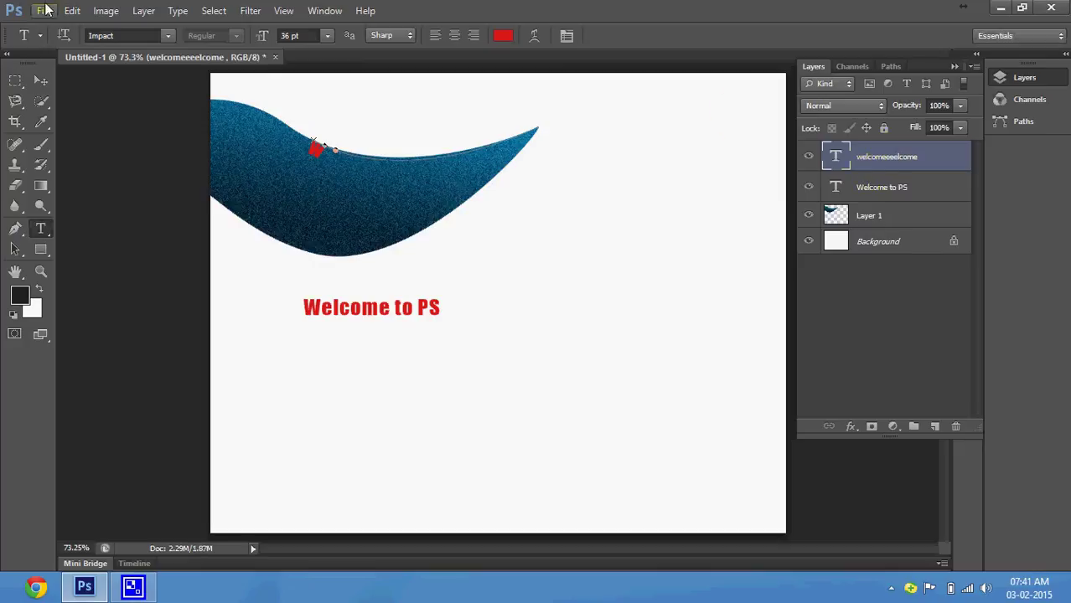
click(41, 81)
drag(295, 207, 294, 179)
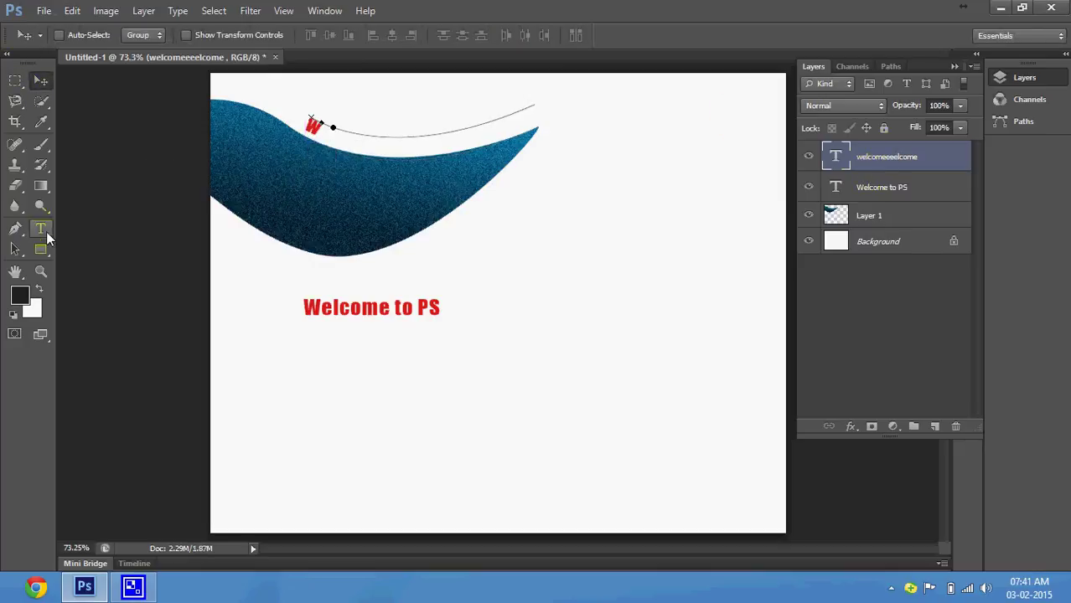
- Select all the path text, set it to 18 pt, and commit
click(40, 228)
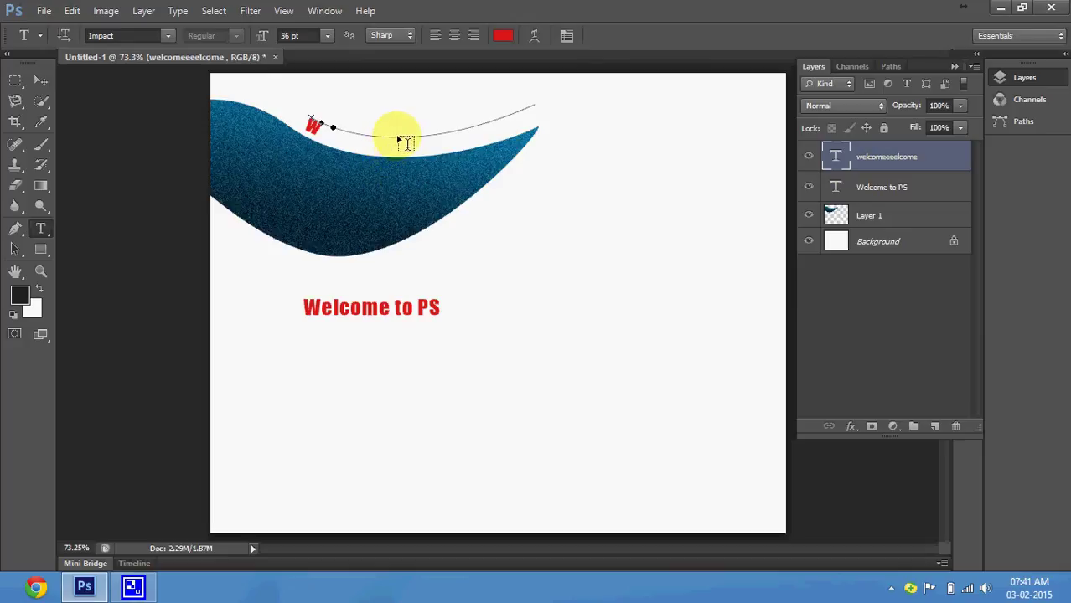
click(322, 119)
key(ctrl+a)
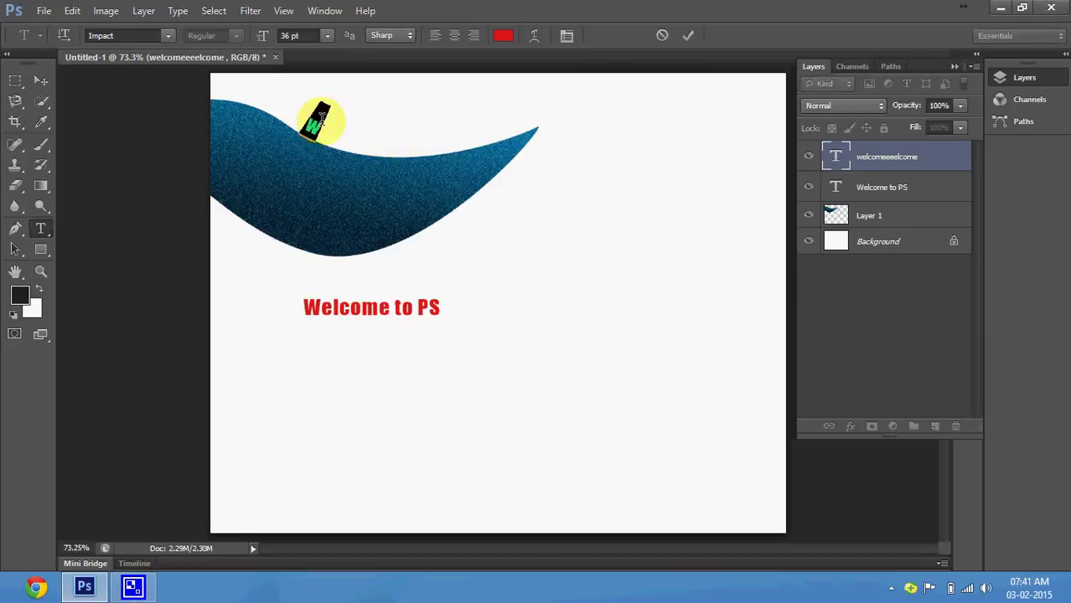
click(297, 35)
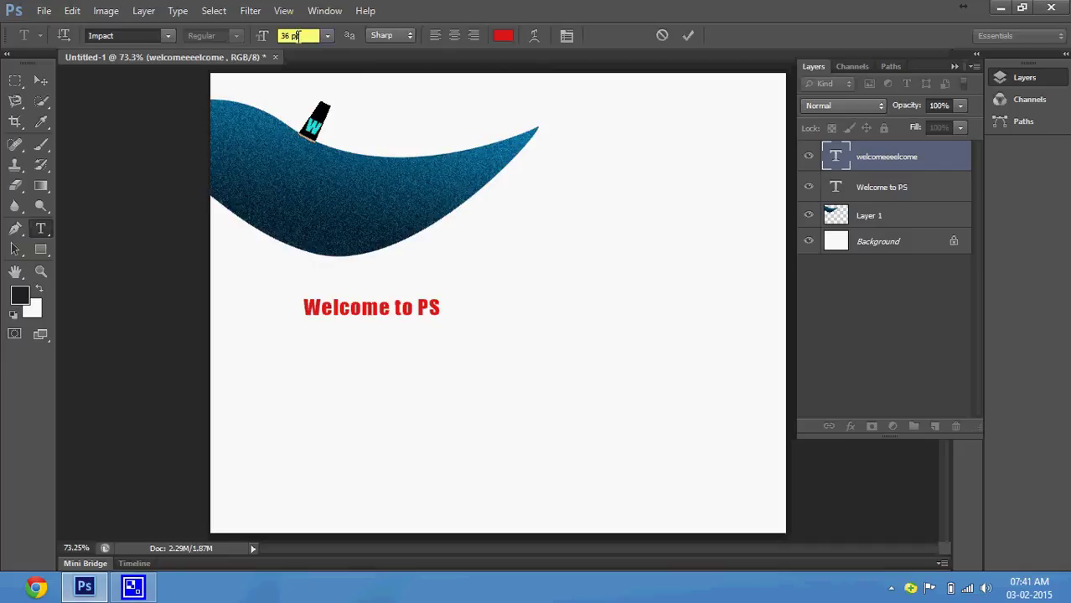
scroll(297, 35, down, 4)
scroll(297, 35, down, 3)
scroll(297, 35, down, 3)
scroll(297, 36, down, 3)
scroll(297, 35, down, 3)
scroll(297, 35, down, 3)
scroll(296, 35, down, 3)
scroll(297, 35, down, 2)
scroll(296, 36, up, 2)
scroll(297, 35, up, 2)
scroll(296, 35, up, 1)
scroll(297, 35, up, 1)
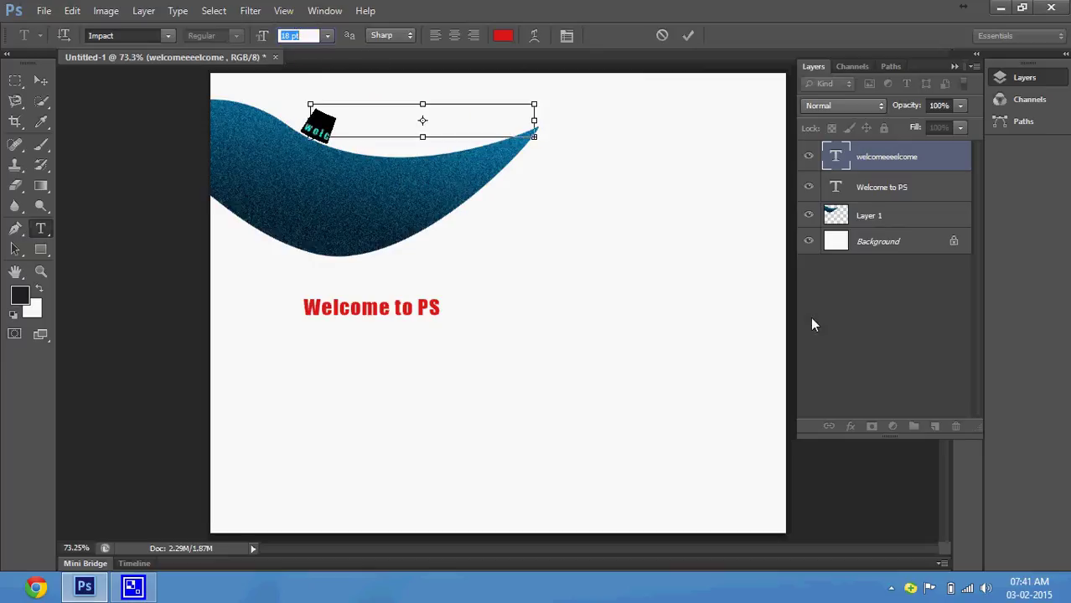
click(37, 82)
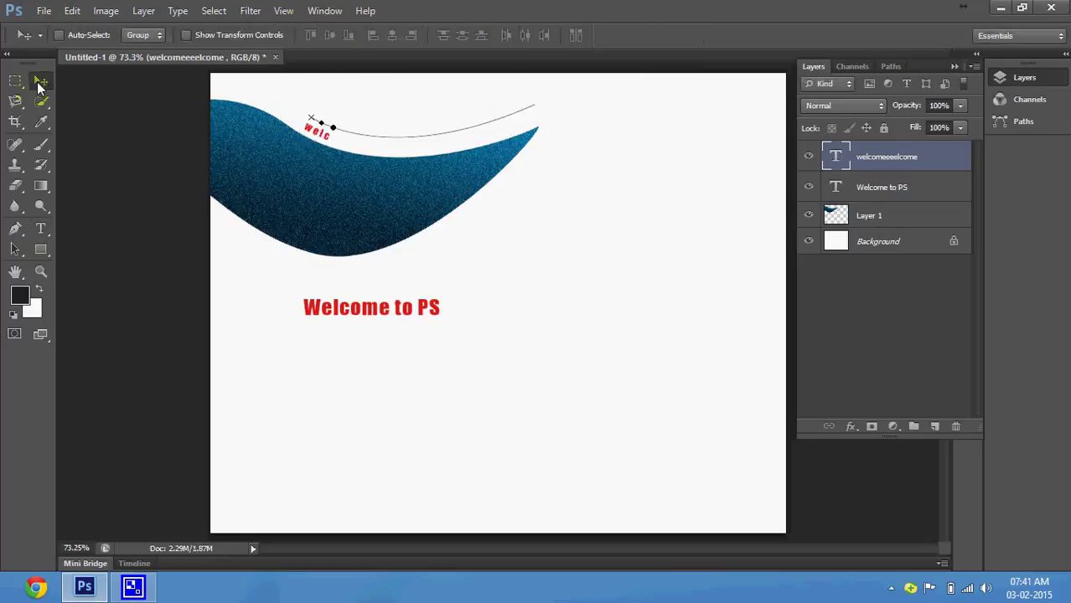
- Zoom to 100% and float the Layers panel over the canvas
key(ctrl+plus)
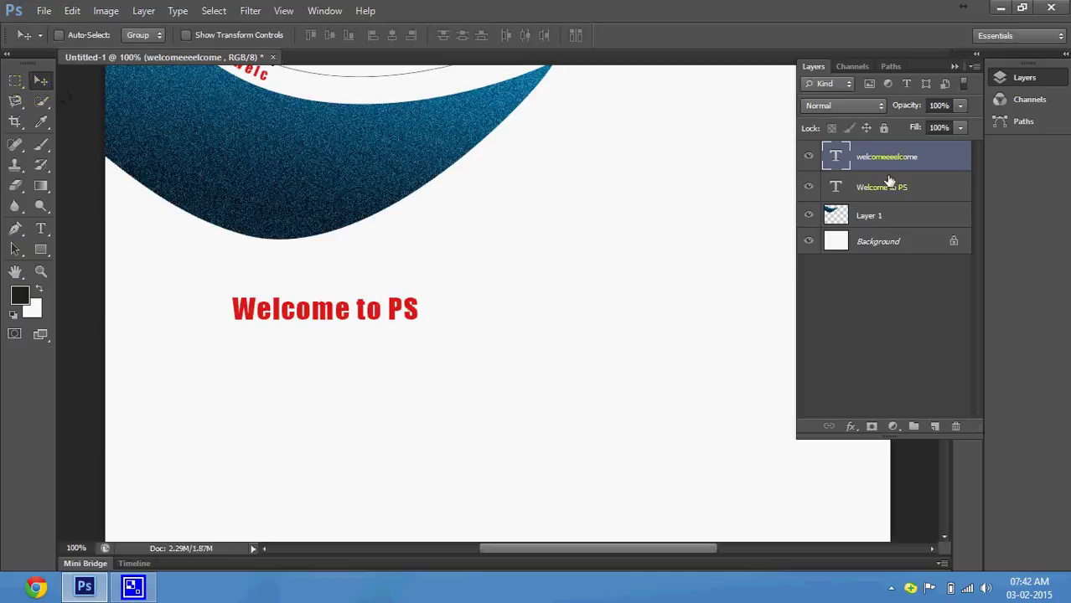
click(686, 178)
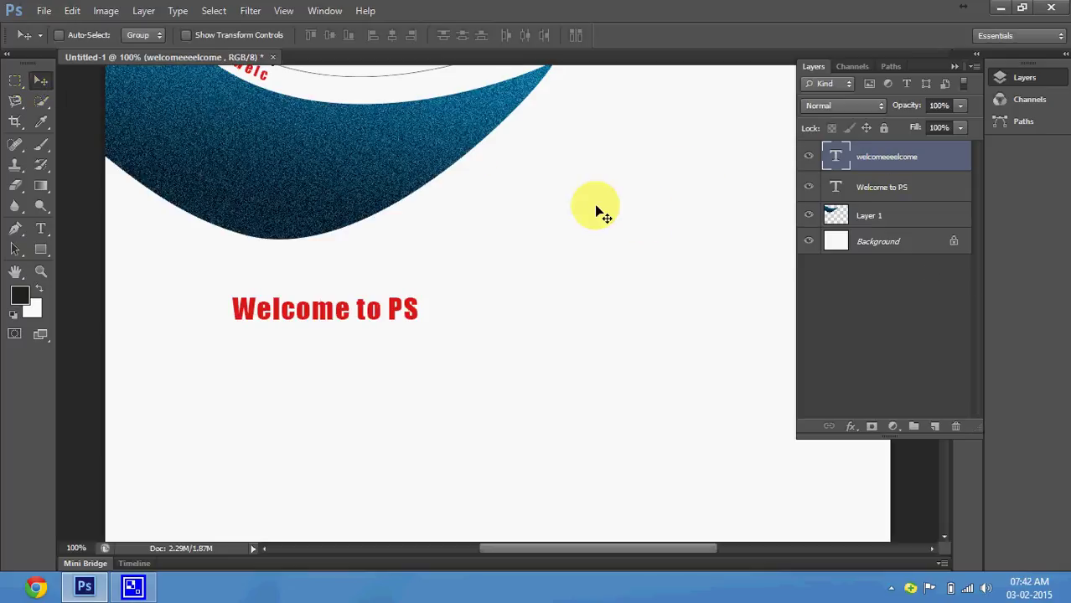
key(space)
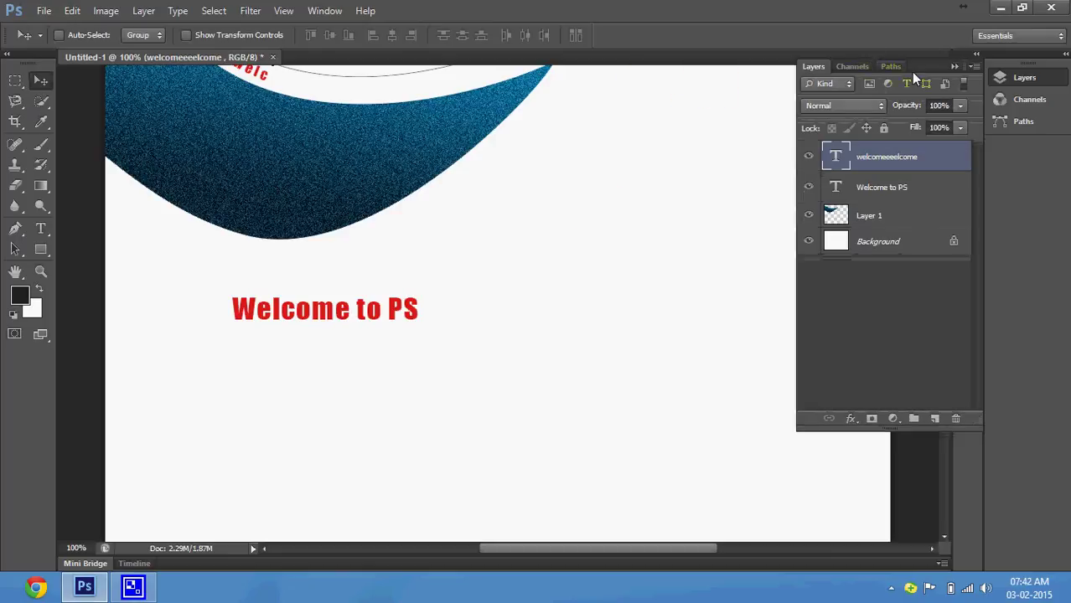
drag(907, 72, 845, 138)
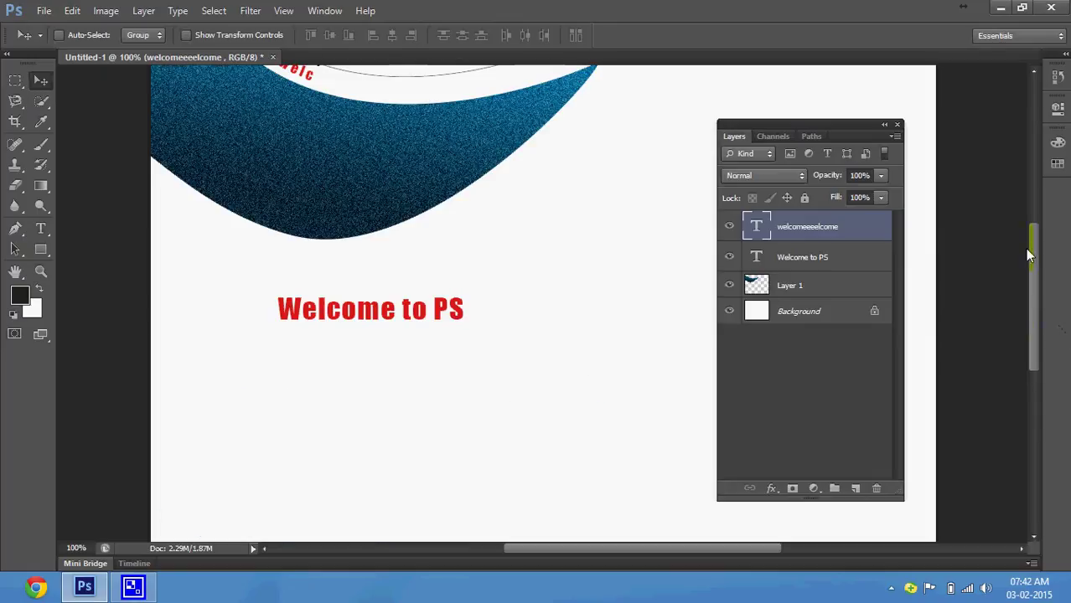
drag(1034, 332, 1027, 262)
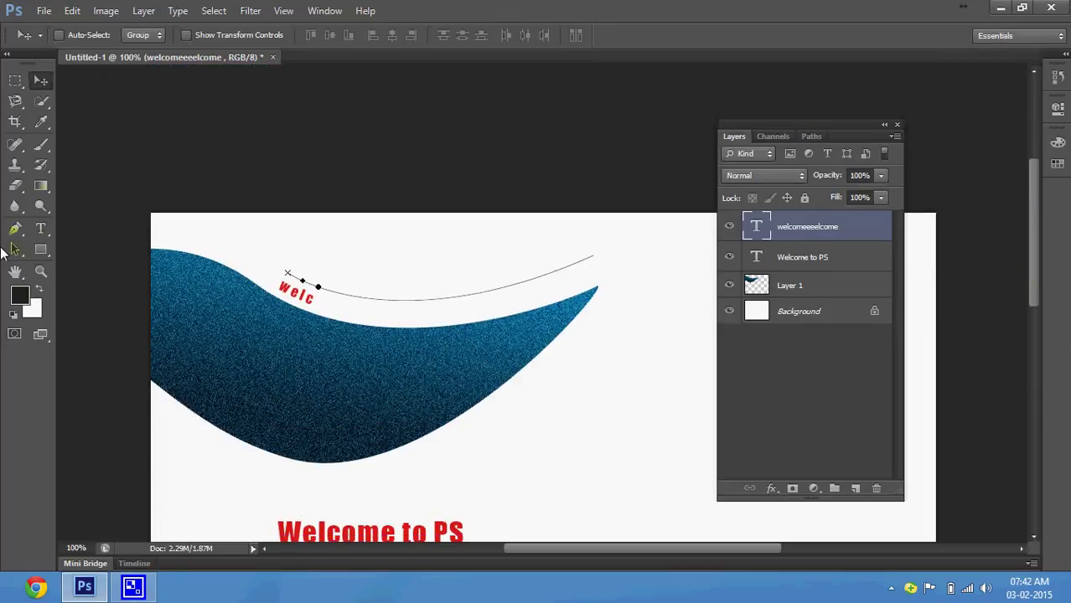
- Delete the welcomeeeelcome path-text layer and select Layer 1 from the canvas right-click list
click(41, 228)
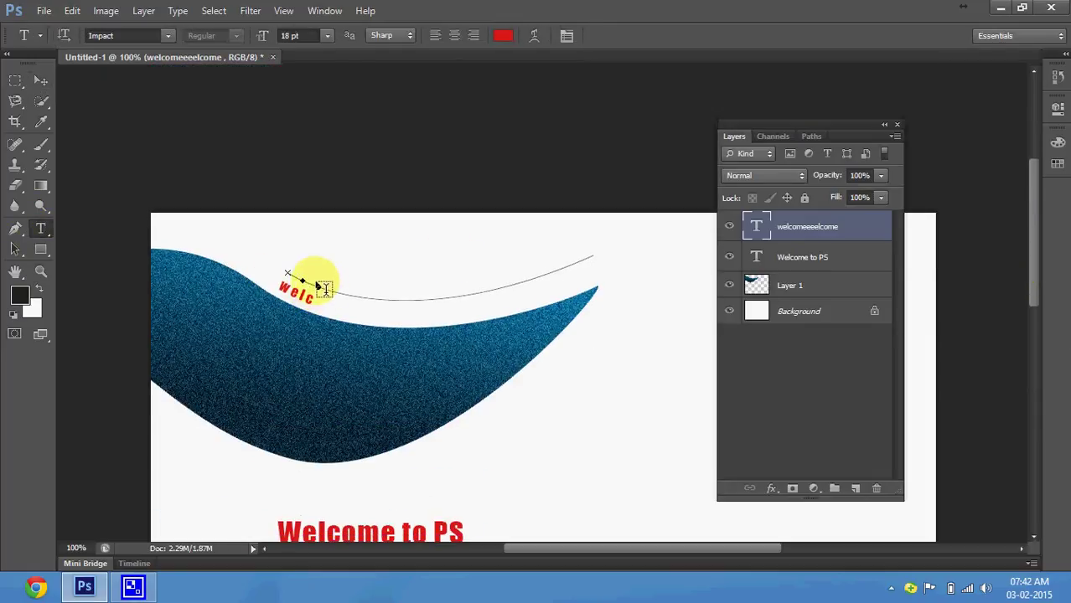
drag(802, 234, 876, 489)
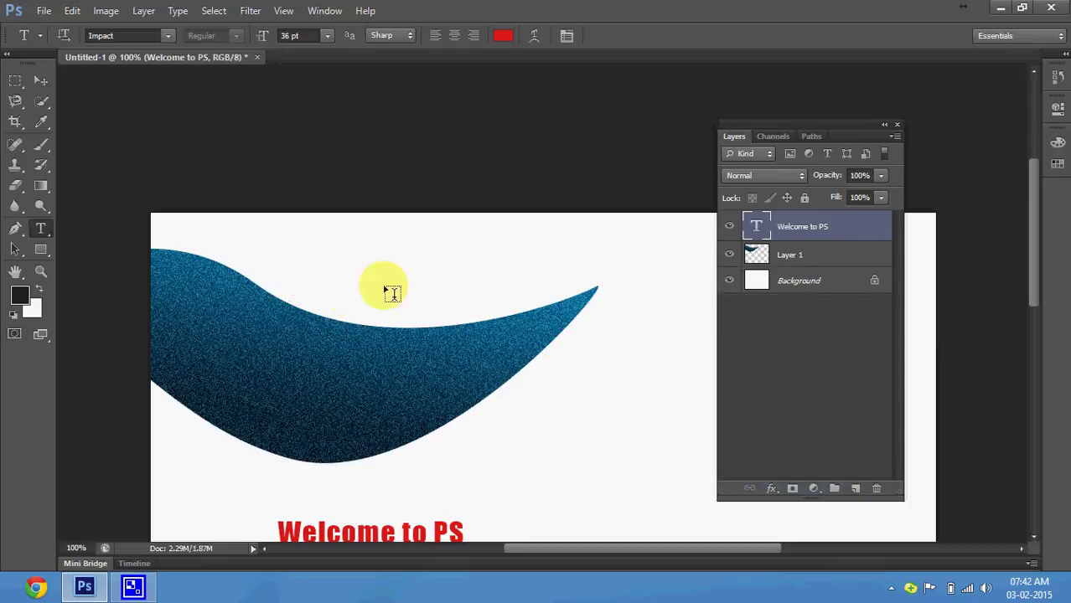
click(40, 81)
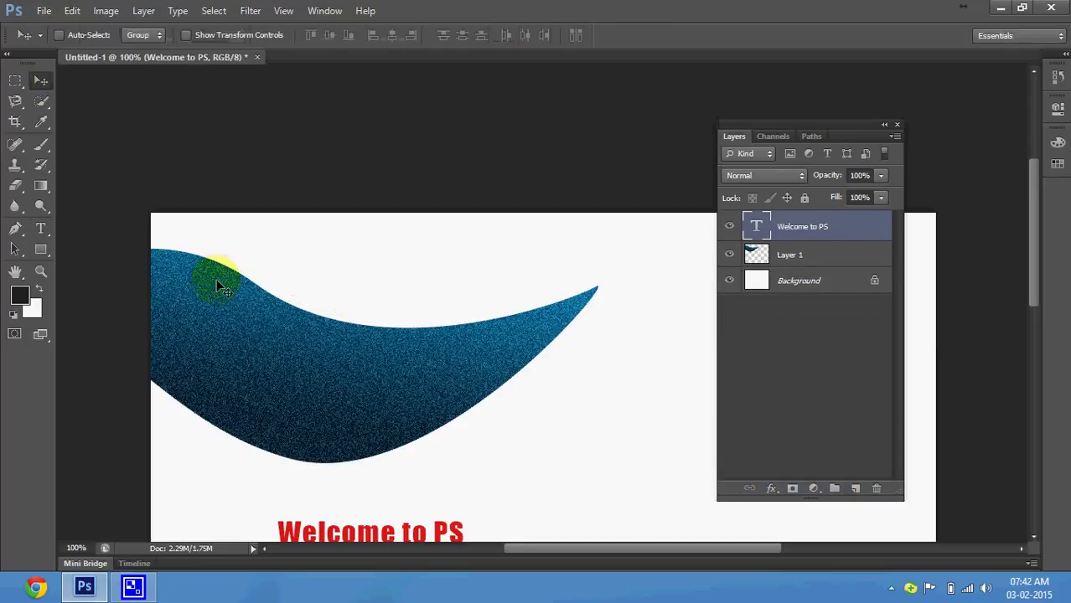
right_click(216, 285)
click(237, 290)
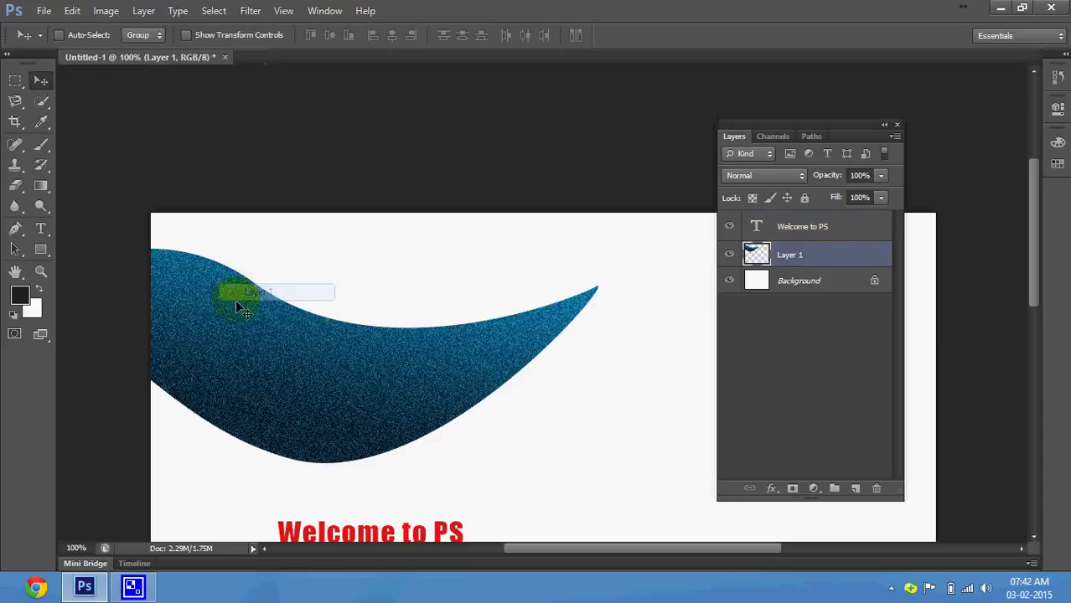
- Hide the swoosh and Welcome to PS layers, then draw a circular path with the Ellipse tool
click(731, 255)
click(730, 227)
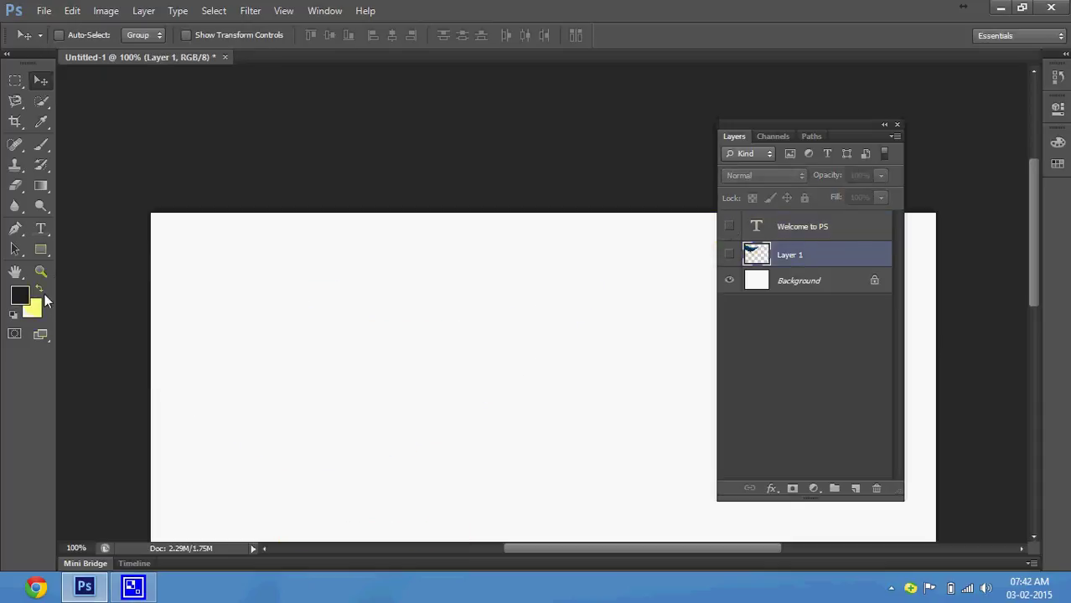
click(46, 247)
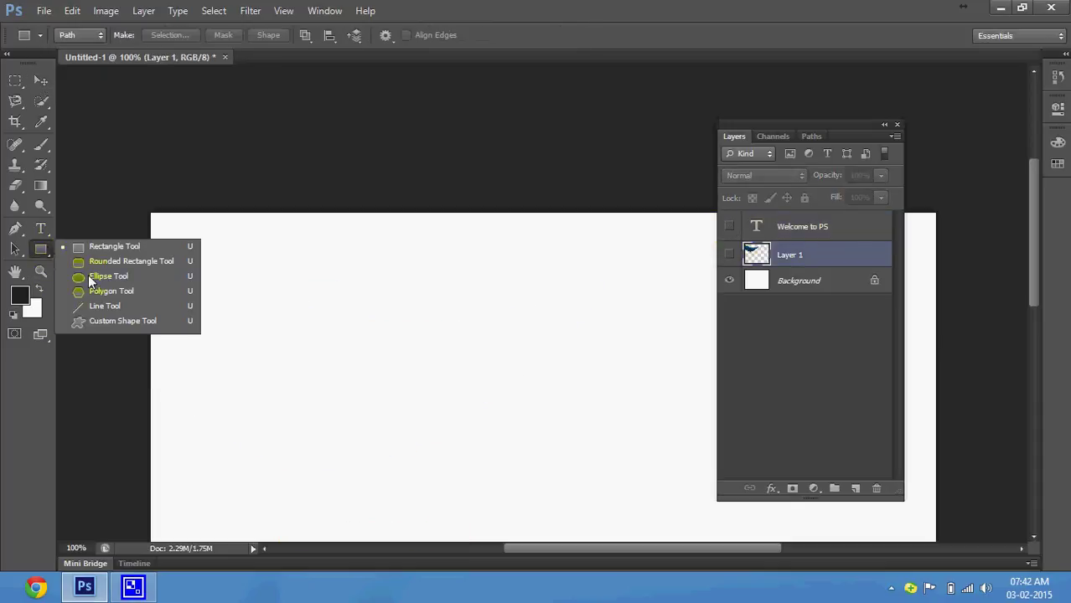
click(89, 276)
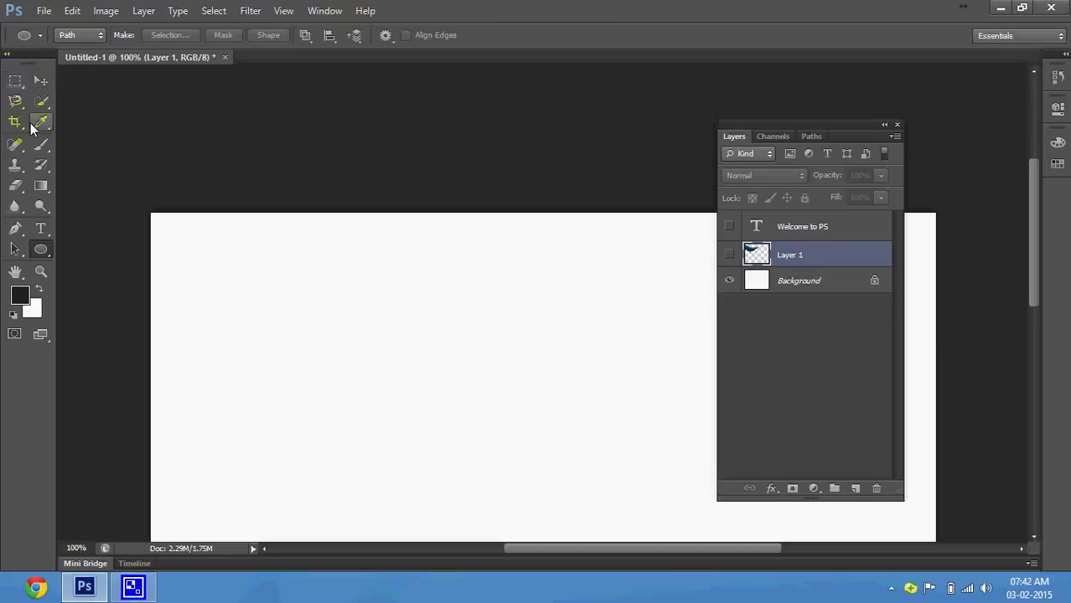
click(83, 39)
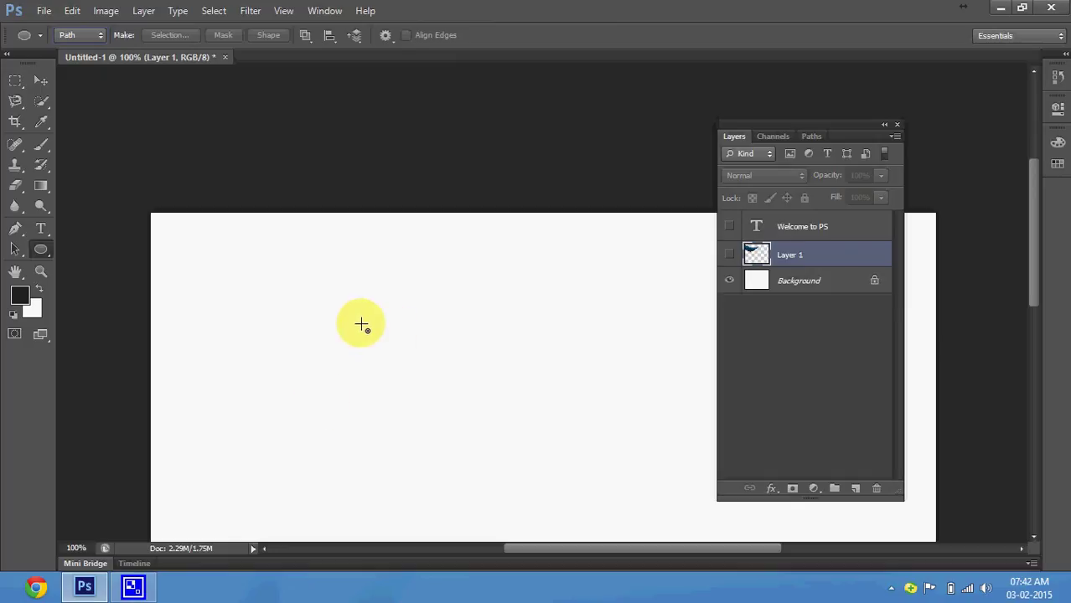
mouse_move(361, 324)
mouse_down()
mouse_move(478, 467)
mouse_move(439, 442)
mouse_up()
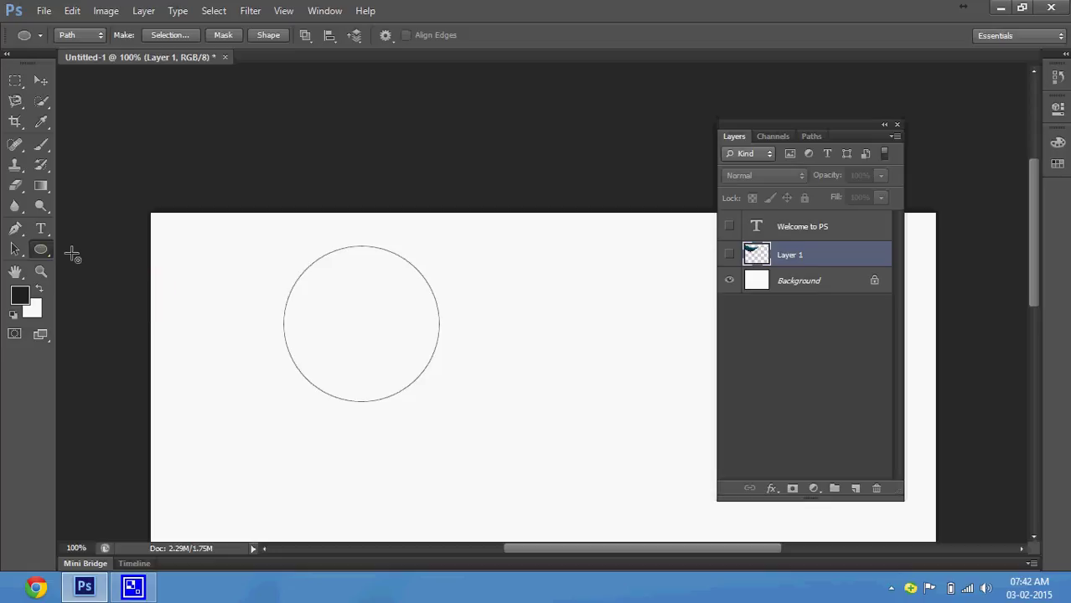
click(48, 231)
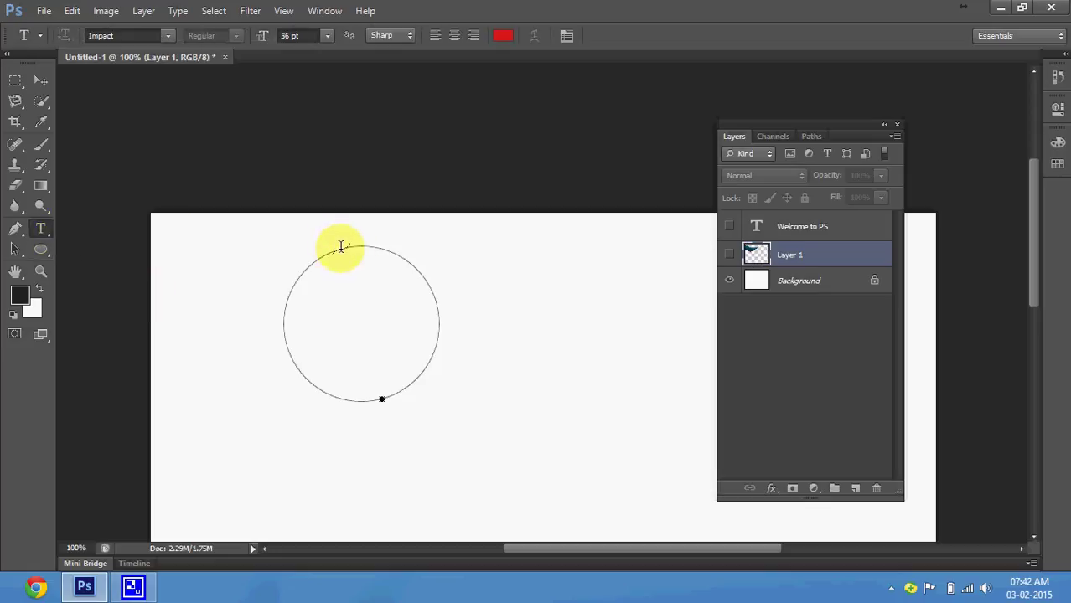
- Type 'Photoshop' on the circle path and paste copies to repeat it around the circle
click(340, 246)
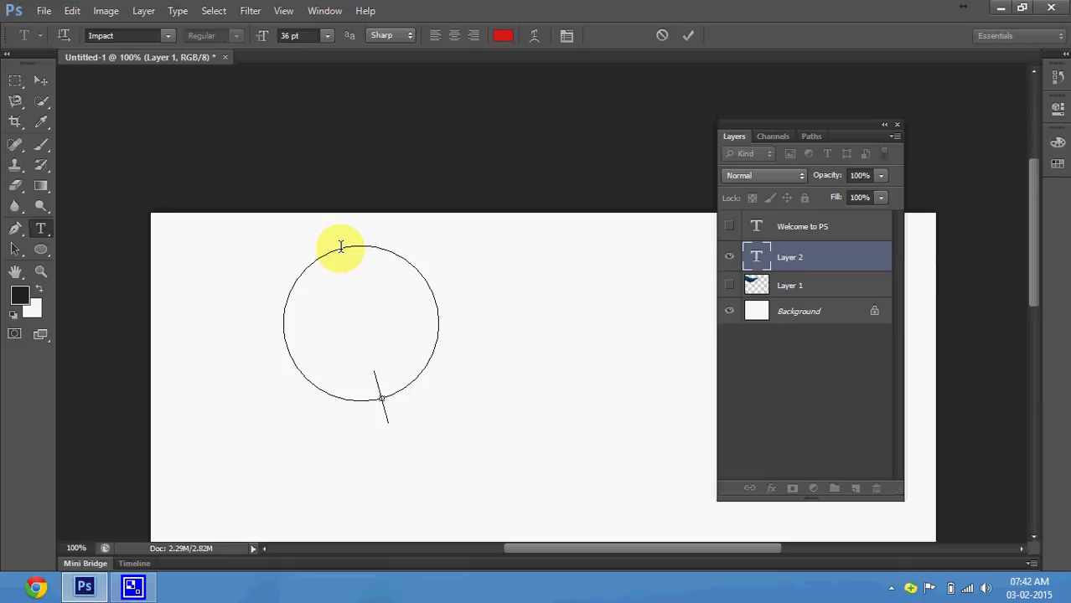
text(Photo)
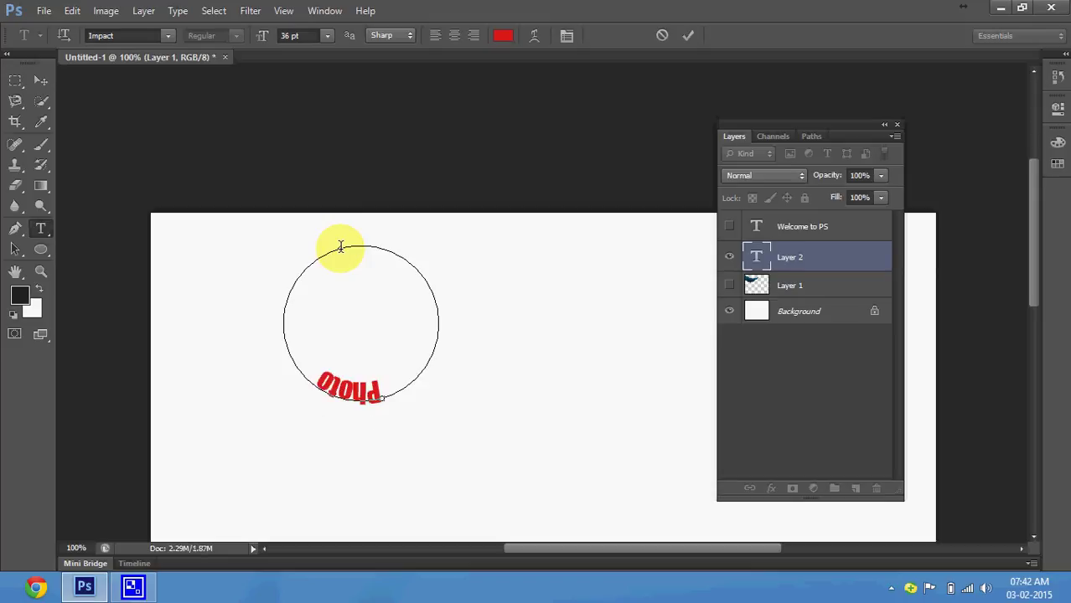
text(shop)
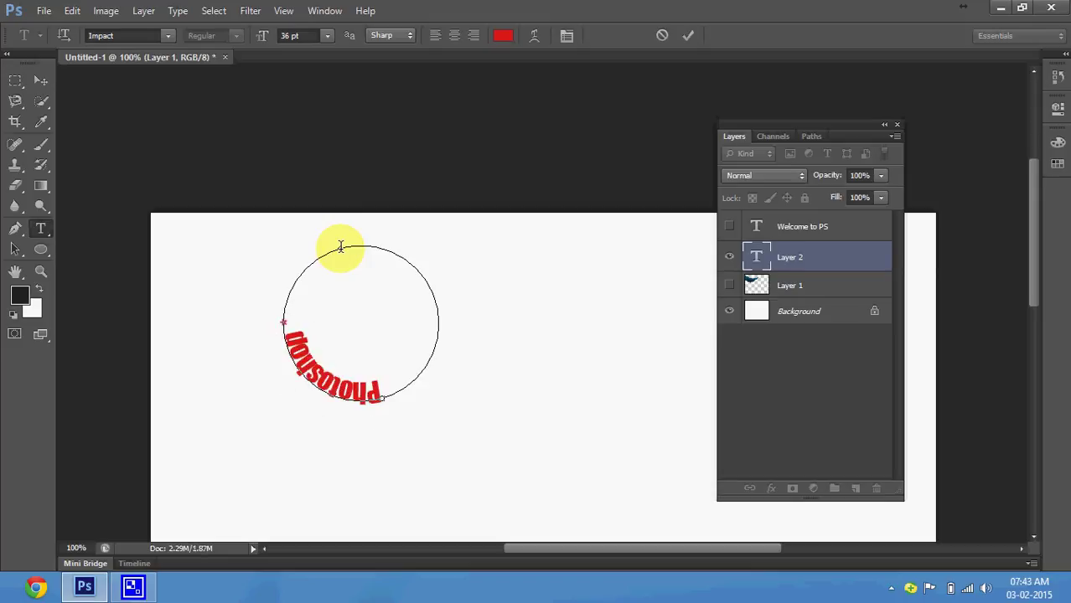
key(ctrl+a)
key(ctrl+c)
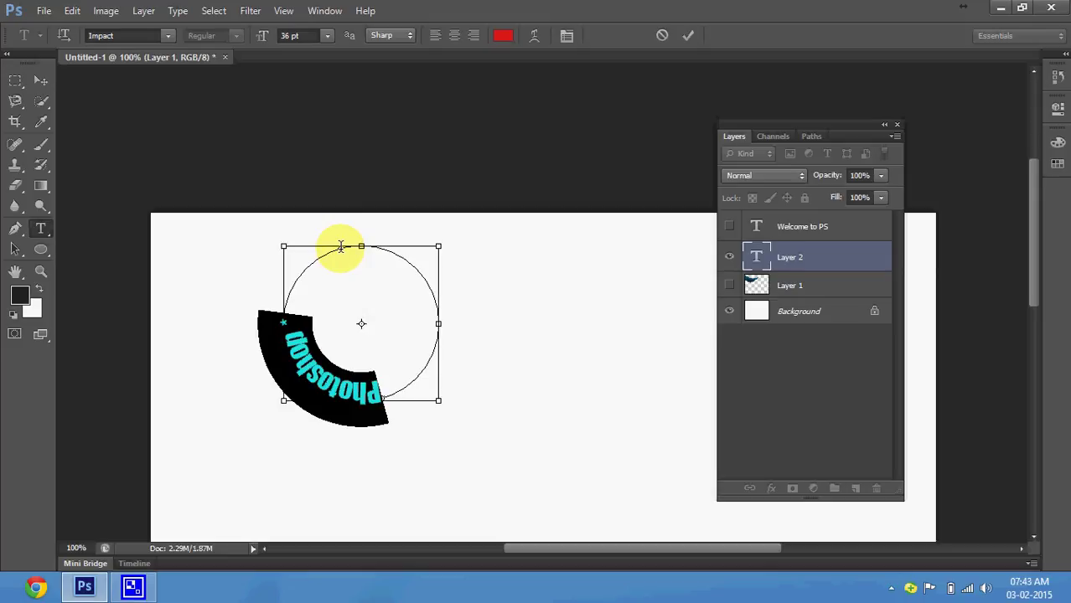
key(Right)
key(ctrl+v)
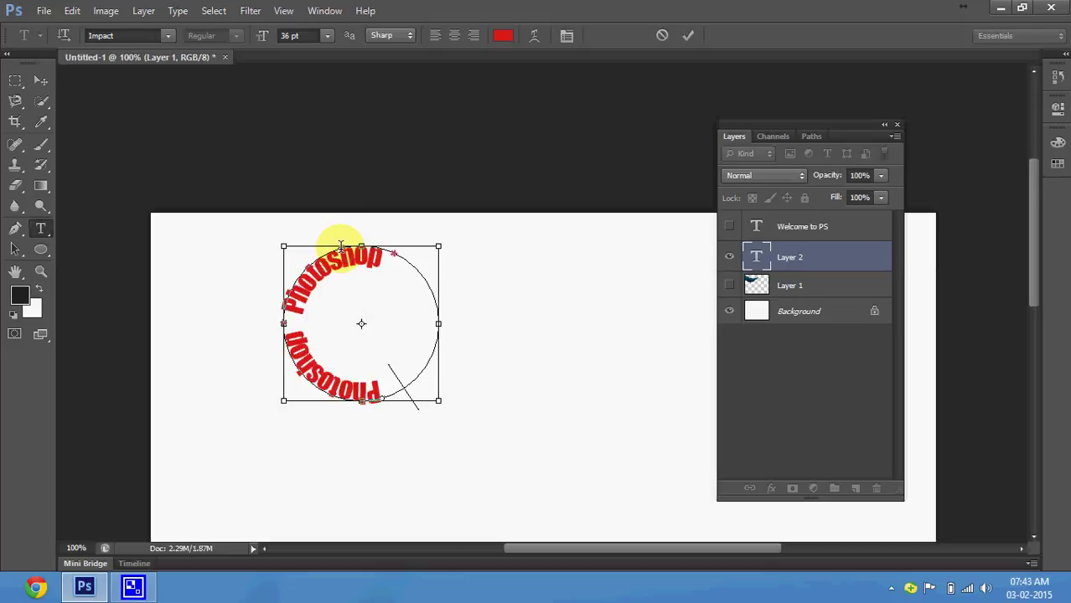
key(ctrl+v)
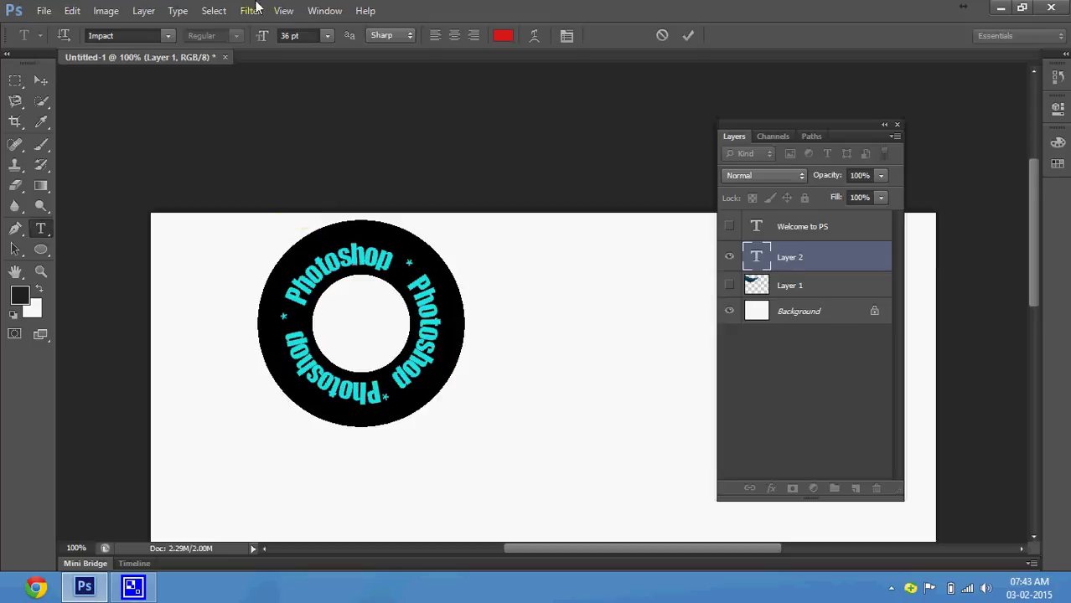
click(301, 37)
- Try smaller circle-text sizes, 16 pt then 18 pt, after pasting another Photoshop copy
key(Down)
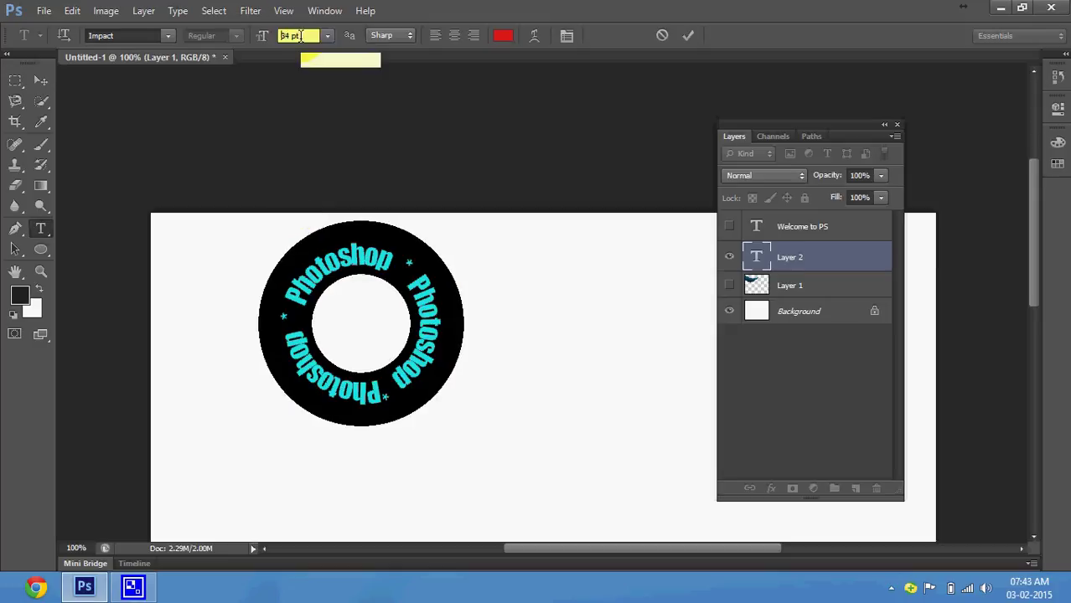
key(Down)
key(Down)
key(Down)
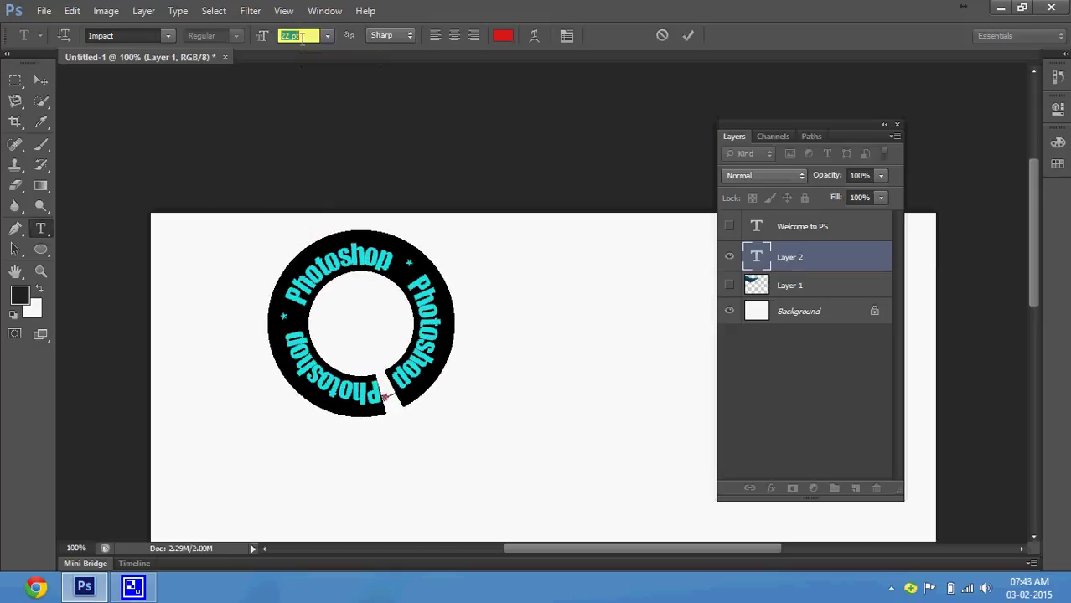
key(Down)
key(Down)
key(Down)
key(Down)
key(Down)
key(Down)
key(Down)
key(Down)
key(Down)
key(Down)
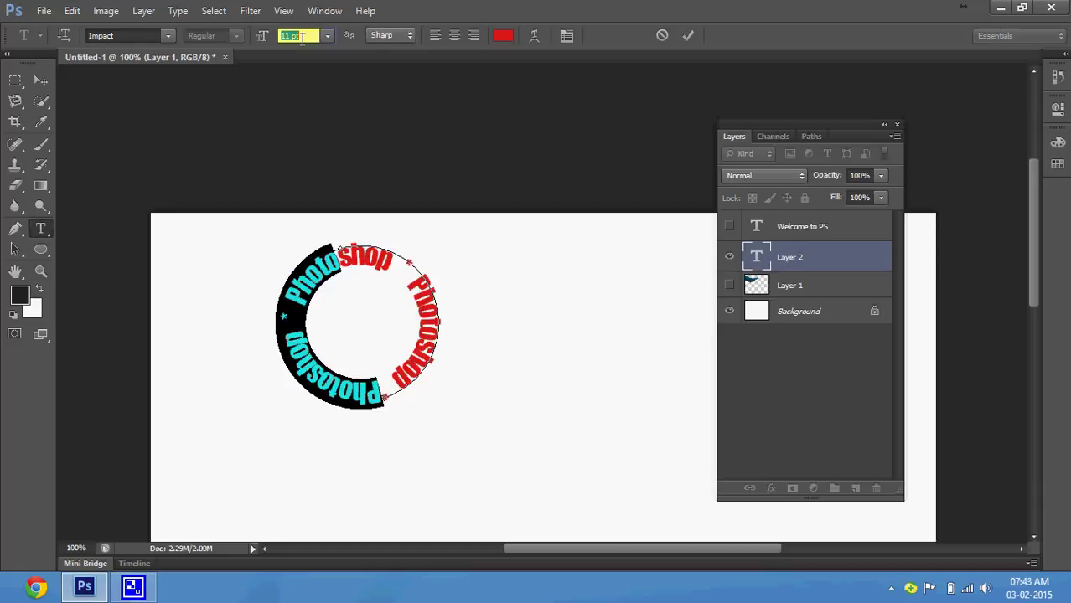
key(Down)
key(Down)
key(Up)
key(Up)
key(Up)
key(Up)
key(Up)
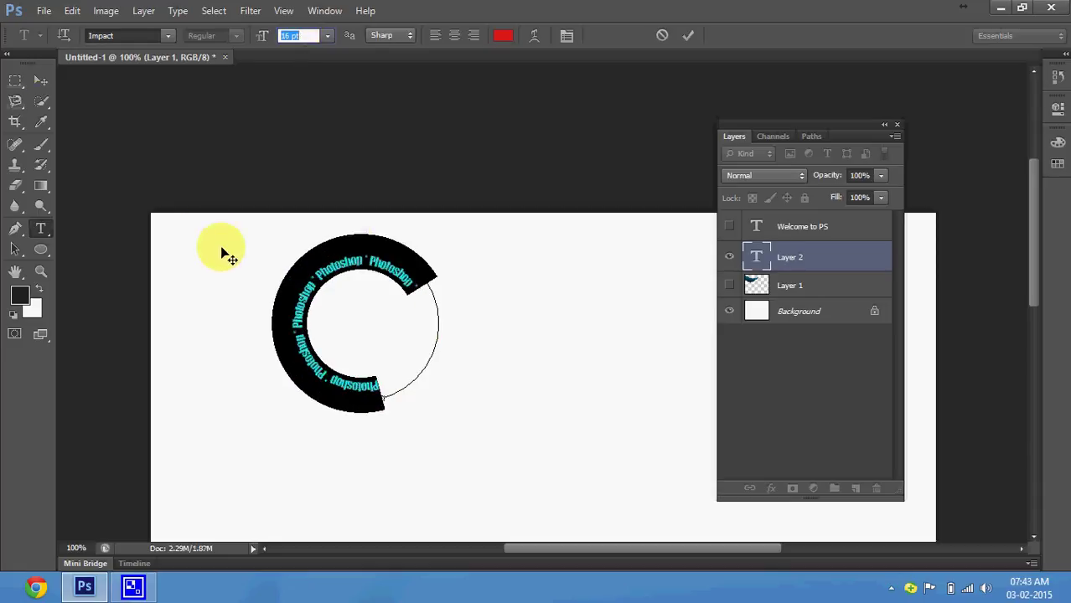
click(423, 288)
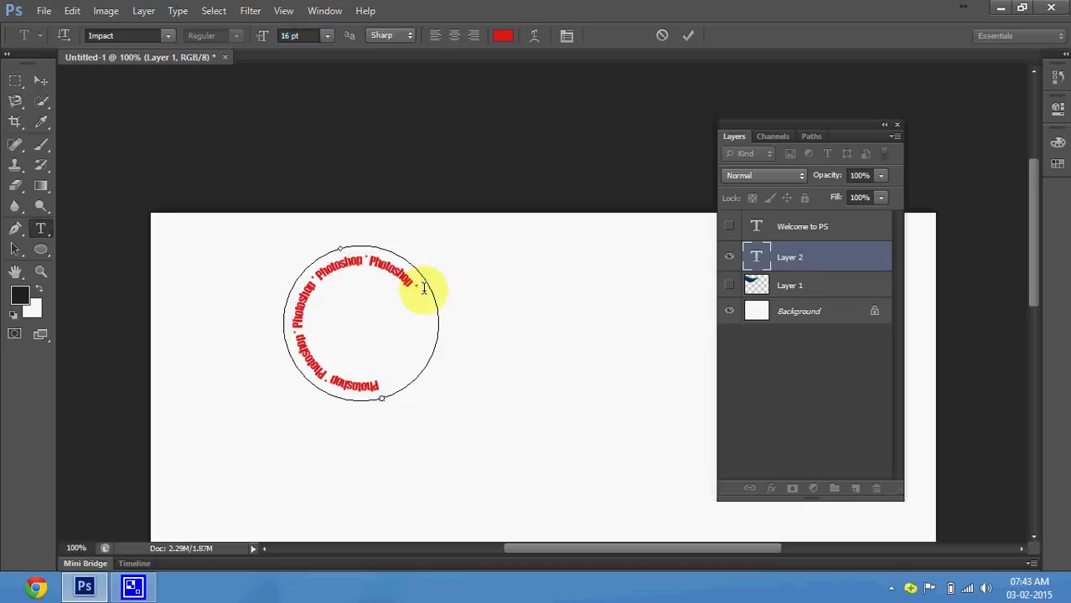
key(ctrl+v)
key(ctrl+a)
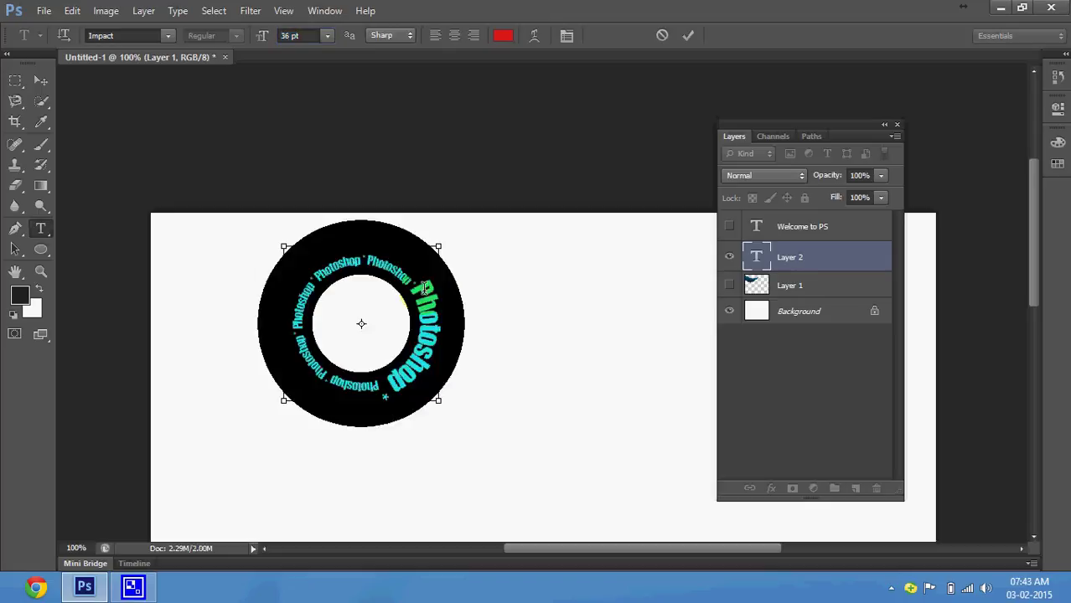
click(326, 36)
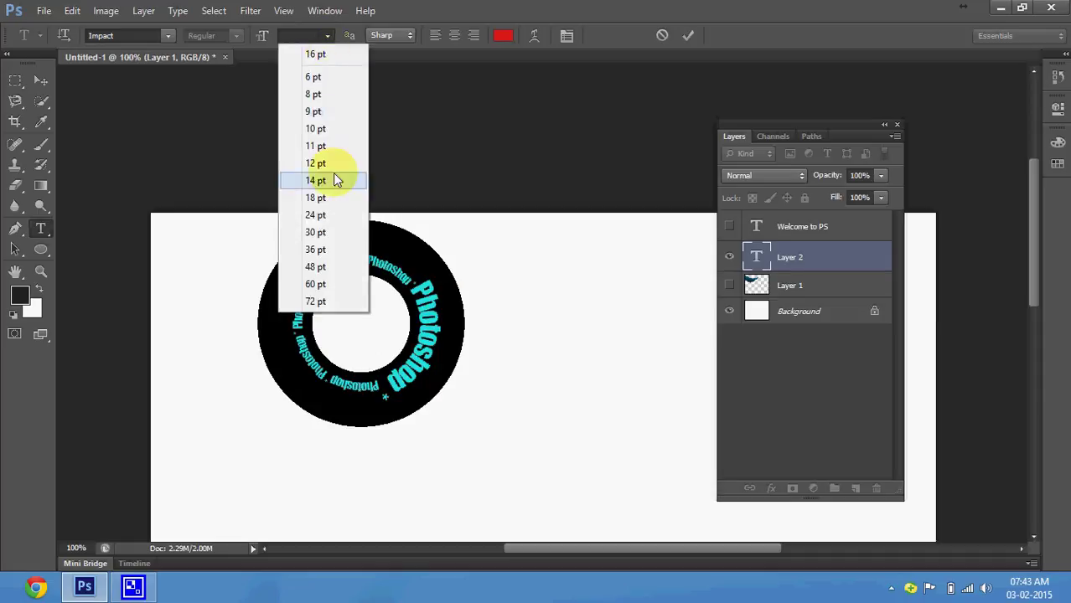
click(326, 198)
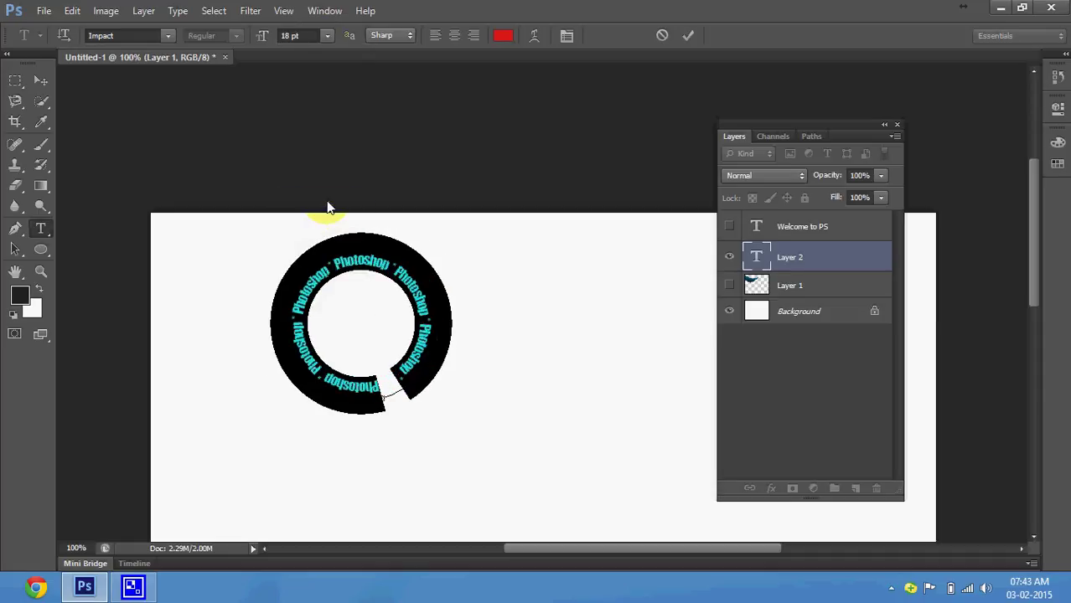
click(326, 39)
click(306, 34)
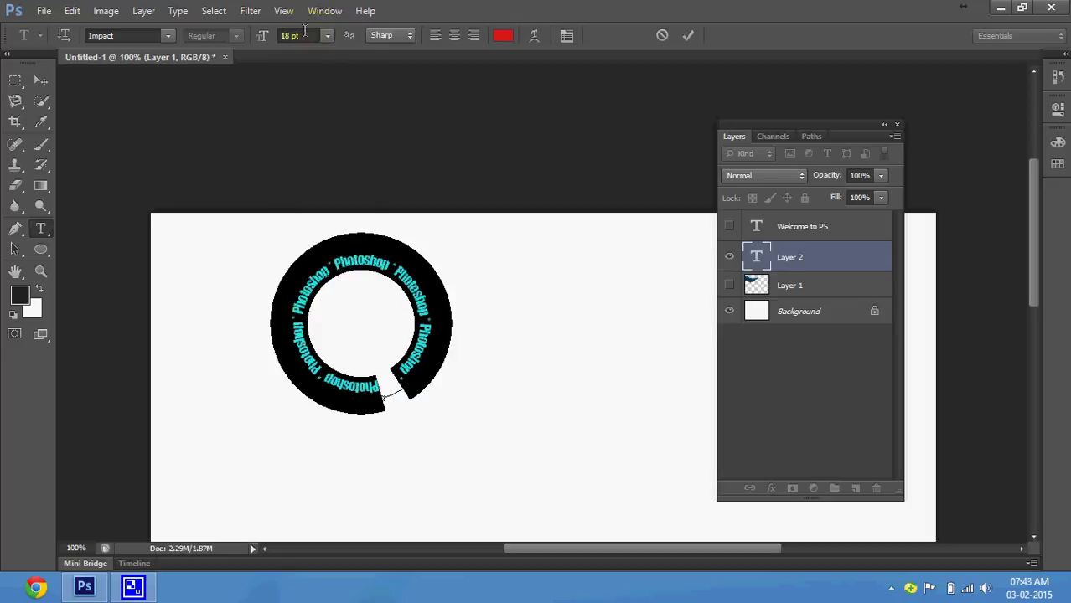
- Set the circle text to 18.8 pt and commit it
click(304, 35)
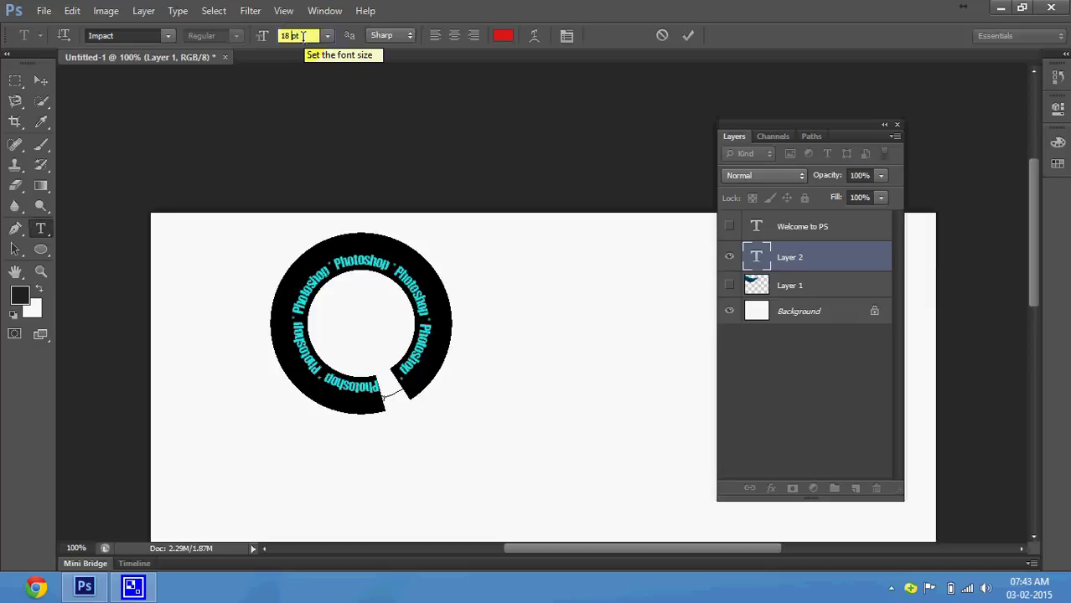
text(.5)
key(Return)
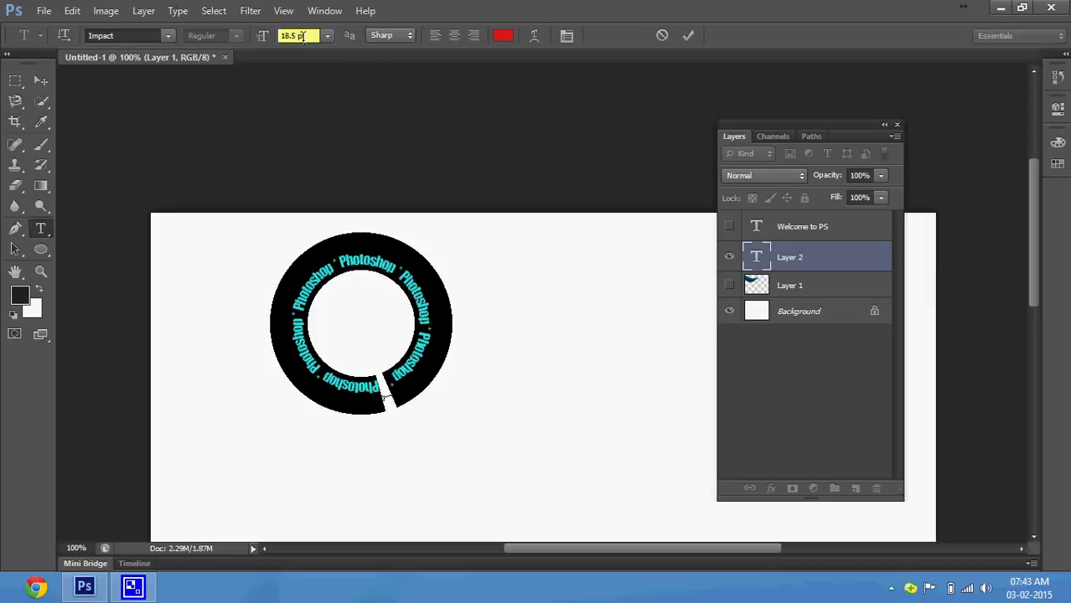
text(18.8)
key(Return)
click(303, 36)
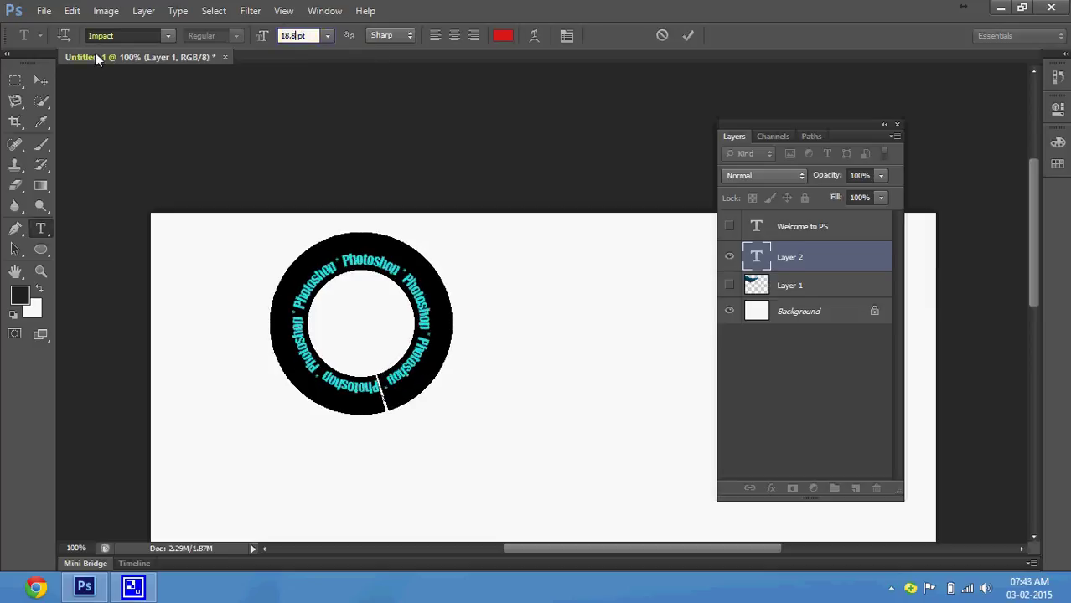
click(40, 81)
click(369, 285)
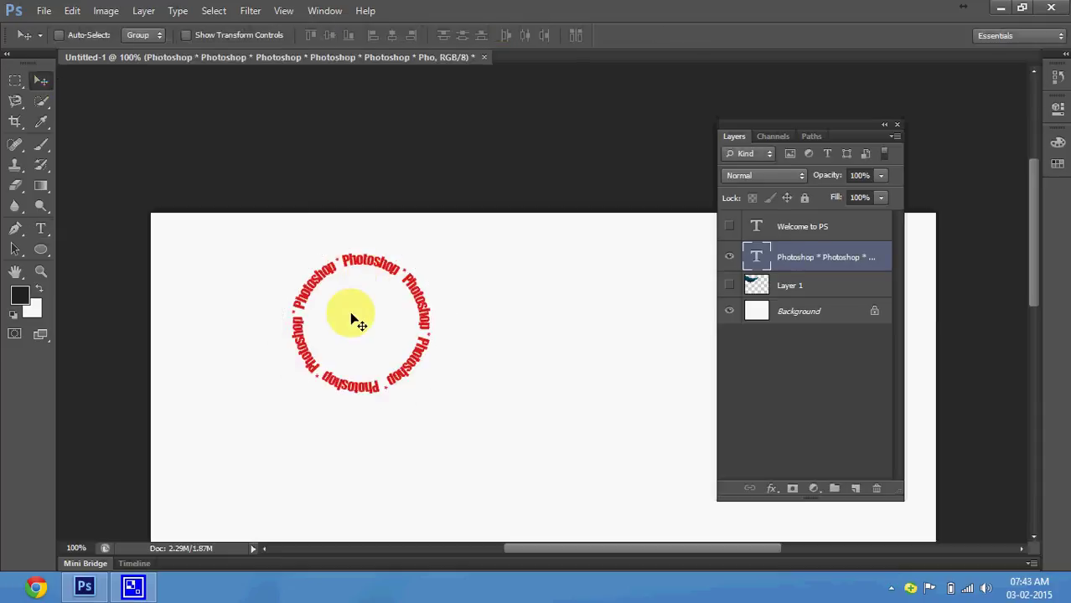
- Move the circle text left and draw a wavy pen path across the lower canvas
drag(393, 327, 317, 330)
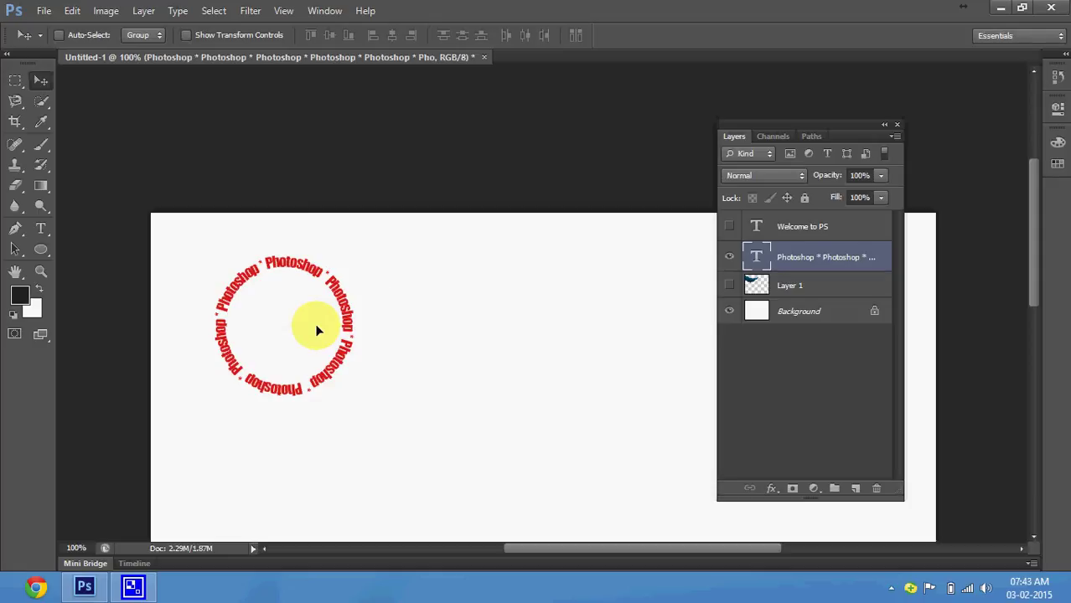
click(16, 228)
click(160, 453)
drag(481, 445, 681, 515)
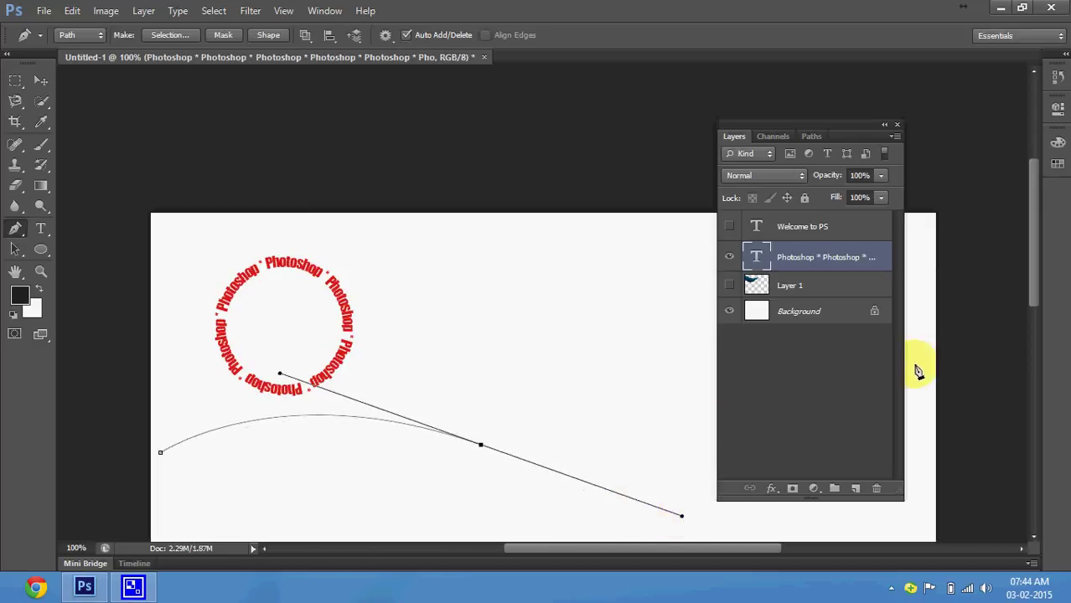
drag(929, 373, 943, 361)
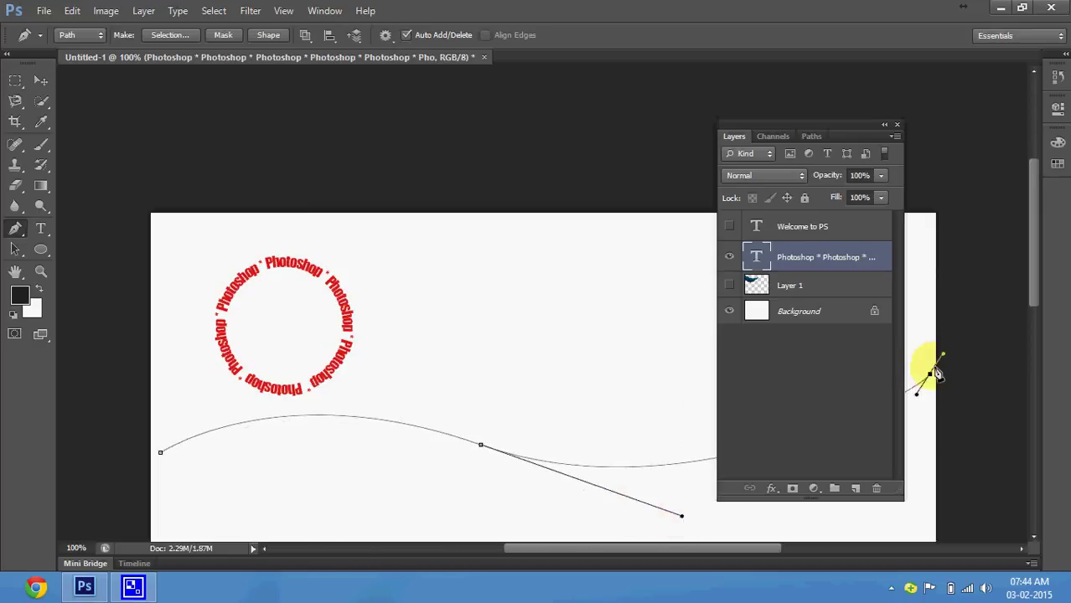
click(42, 228)
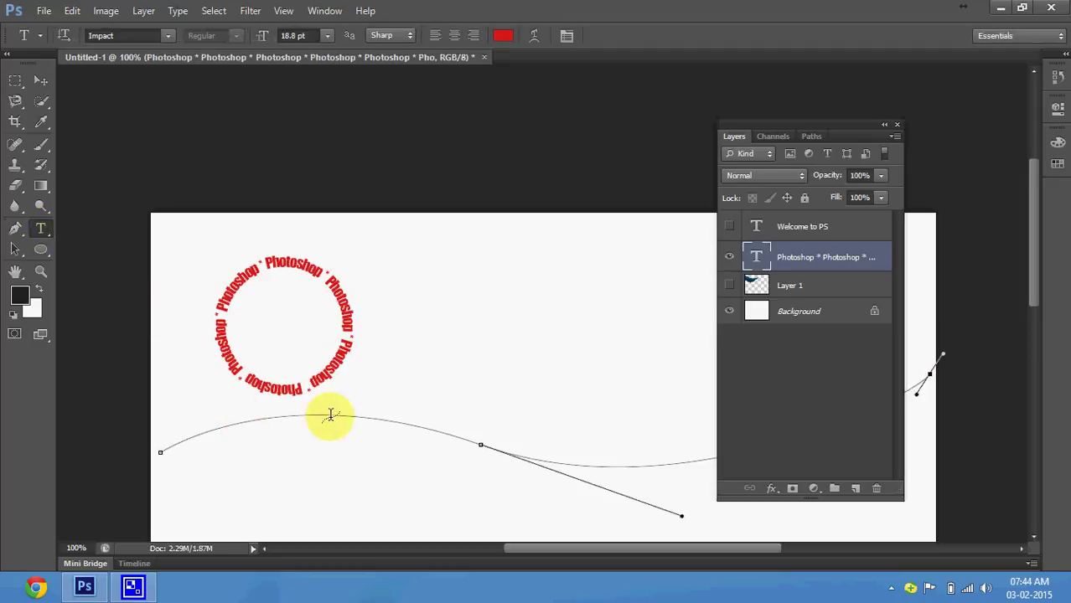
- Type 'Welcome to Photoshop' along the wavy path, paste a second copy, and widen letter spacing
key(Return)
click(334, 414)
text(Welcome to)
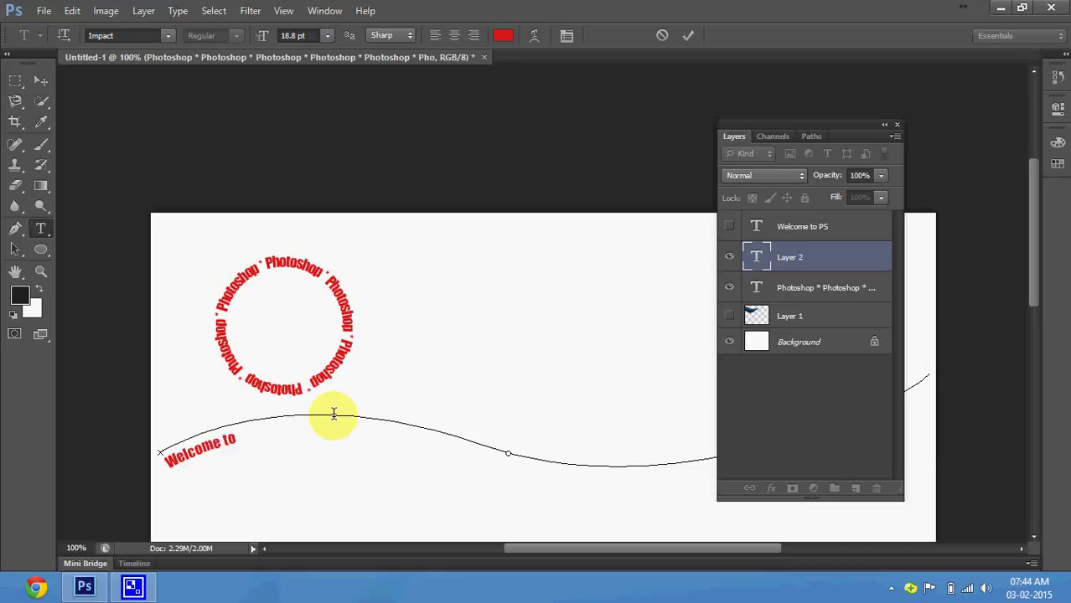
text( Photoshop)
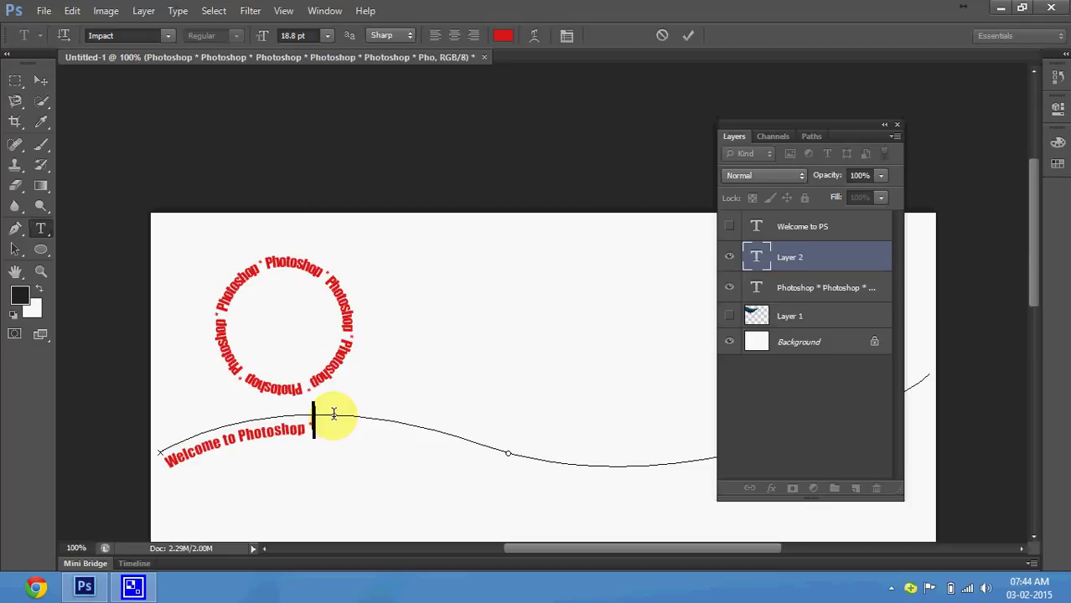
key(ctrl+a)
text(Welcome to Photoshop *)
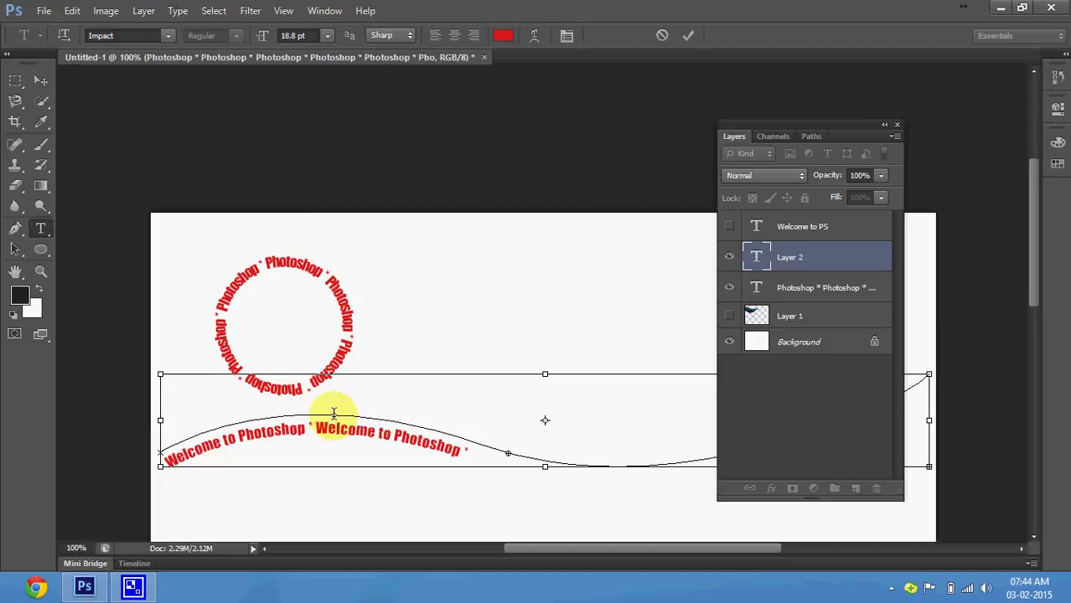
key(alt+Right)
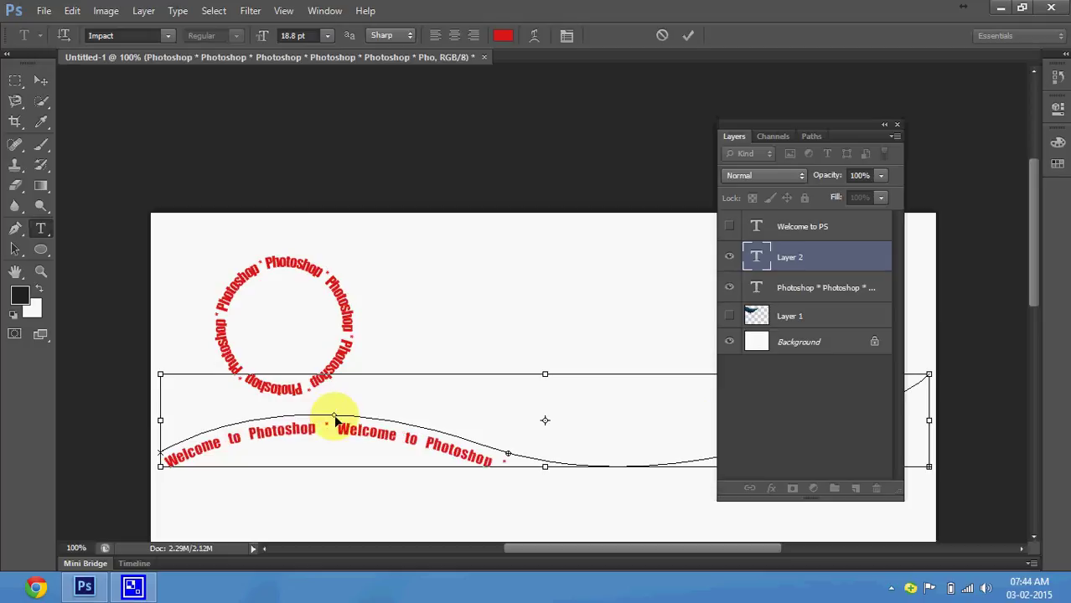
click(335, 419)
drag(834, 125, 748, 47)
key(ctrl+t)
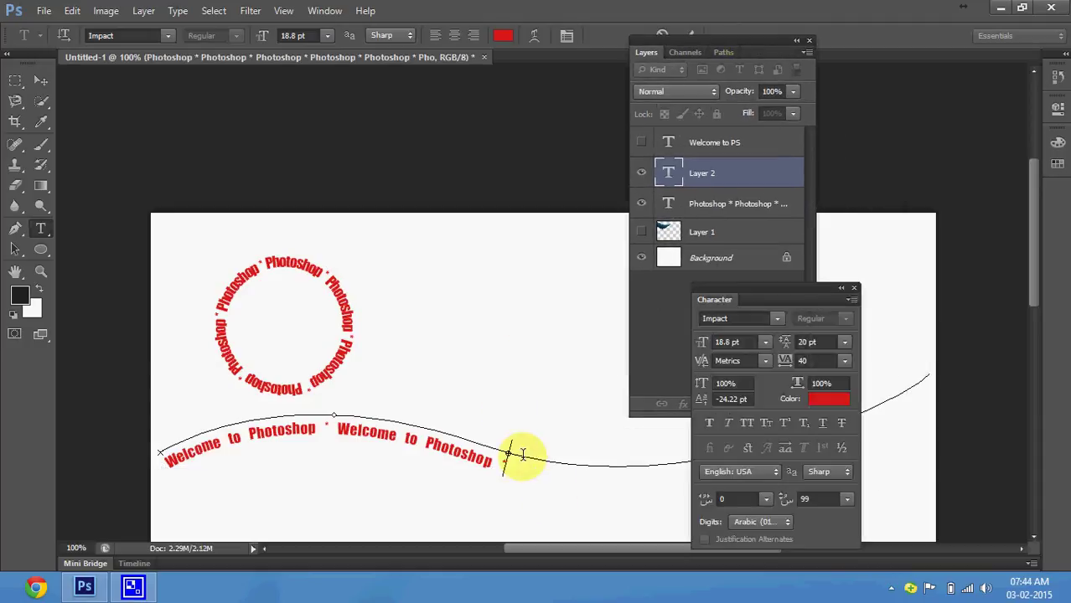
- Try shrinking the wavy text, undo it, and commit the path text at original size
key(ctrl+t)
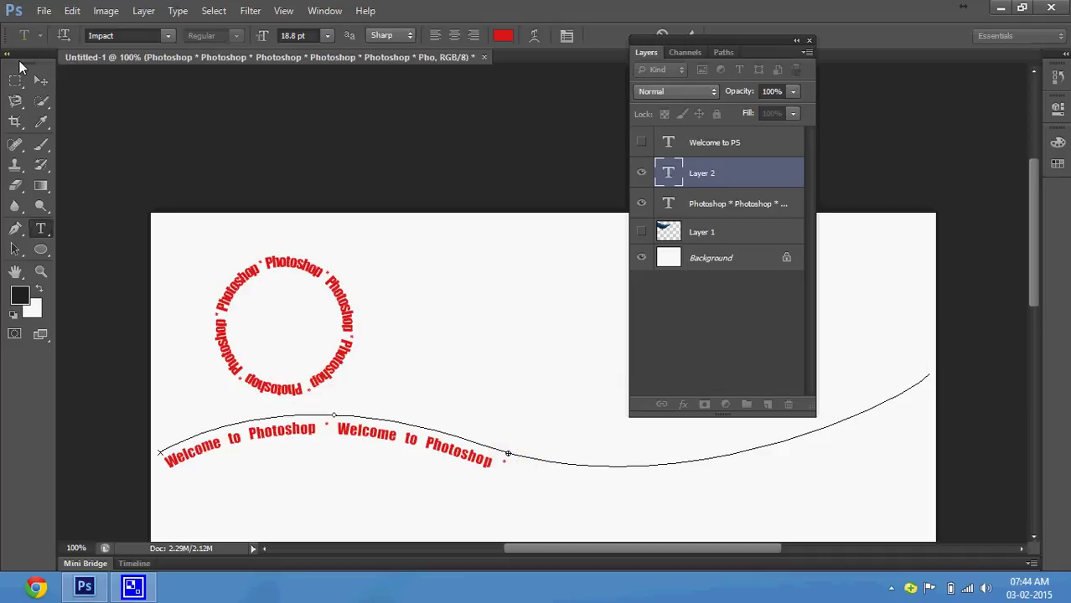
key(ctrl+a)
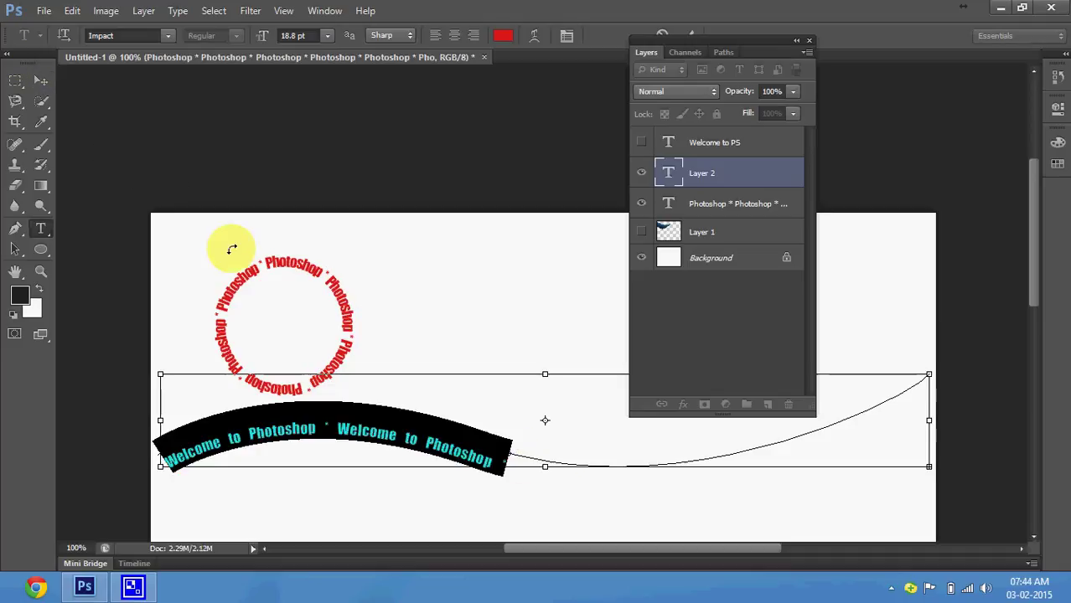
click(294, 31)
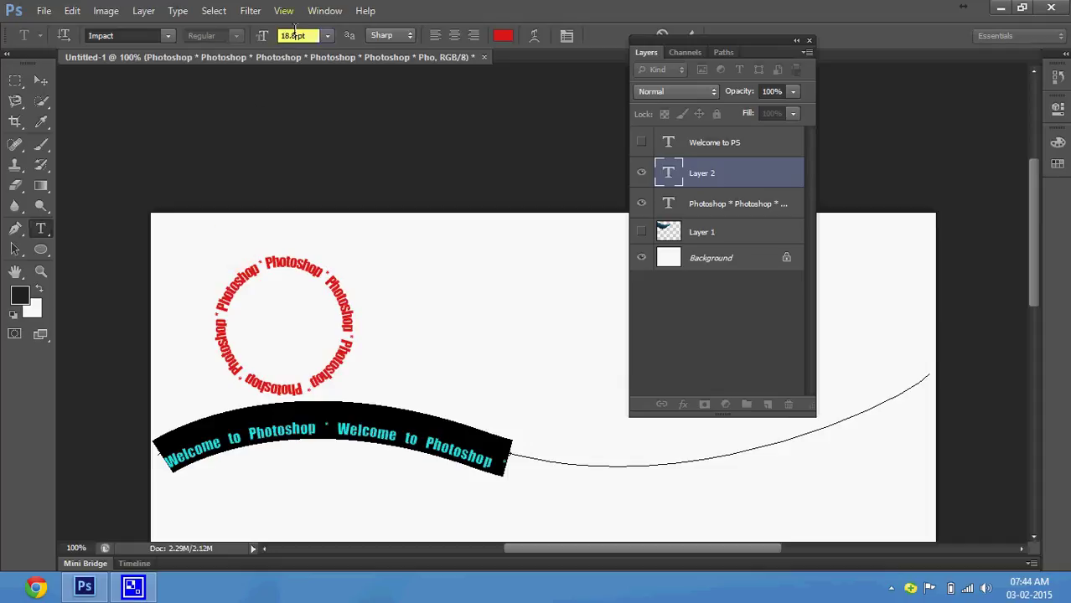
key(Down)
key(Down)
key(Down)
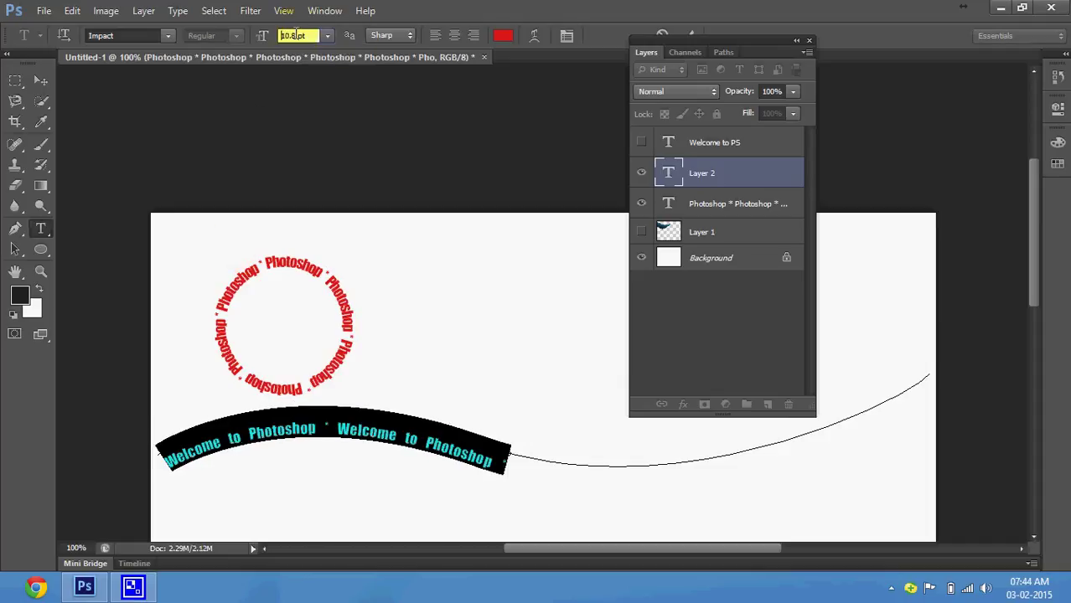
key(Down)
key(Down)
key(Down)
key(Down)
key(Down)
key(Down)
key(Down)
key(Down)
key(Down)
key(Down)
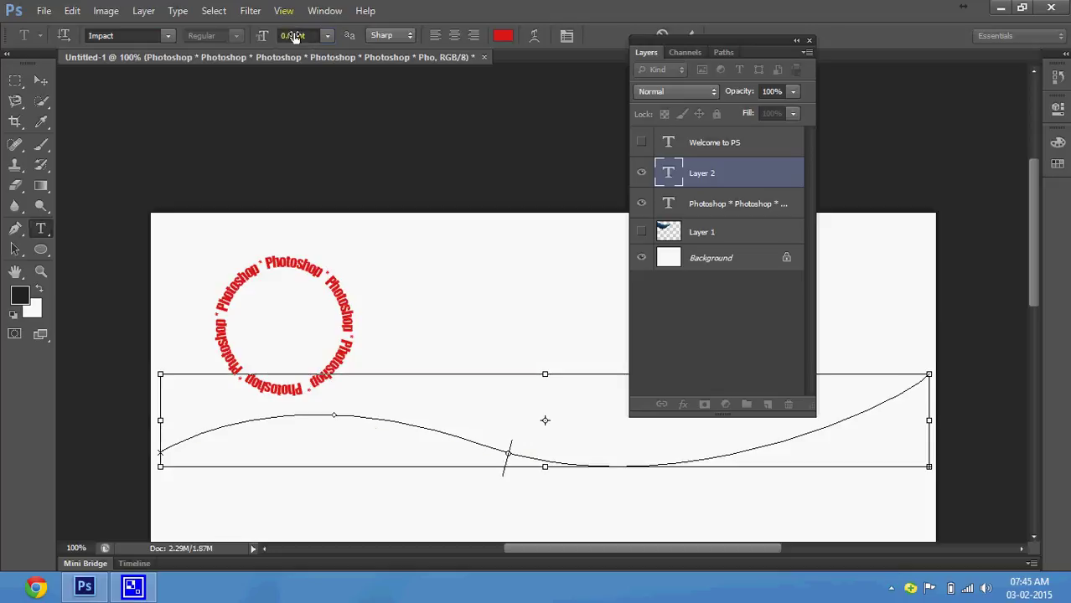
key(ctrl+z)
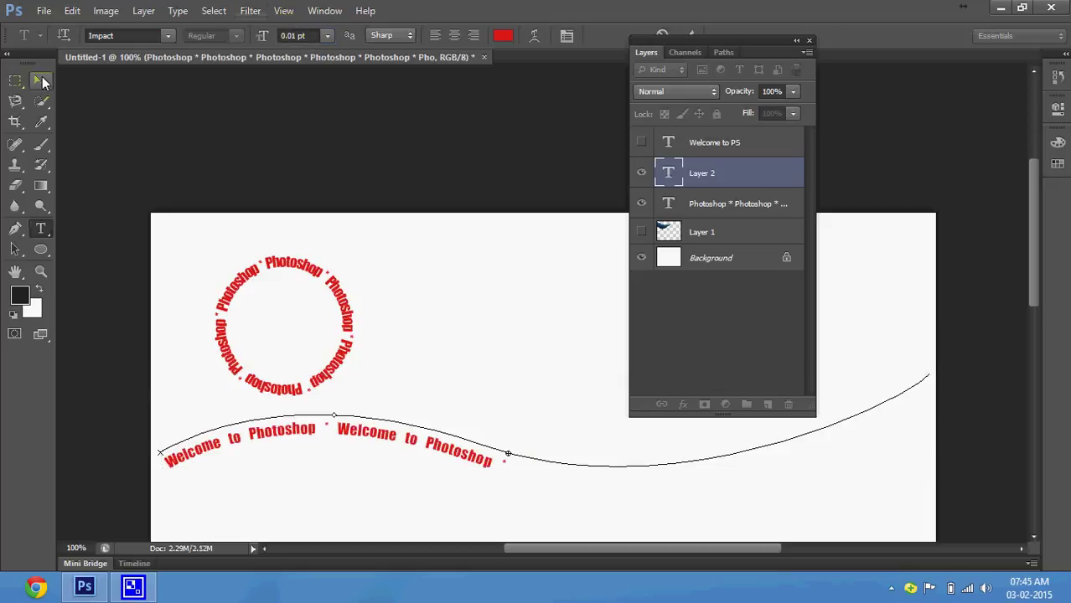
click(41, 81)
- Hide the circle and wavy text layers and start a new text layer on the canvas
click(356, 228)
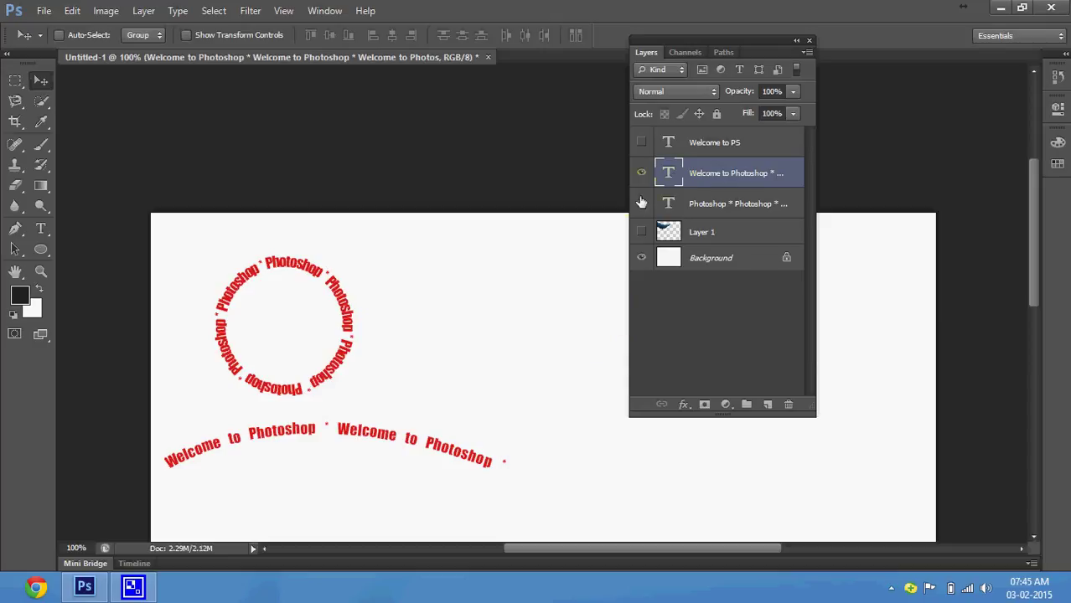
click(641, 202)
click(642, 174)
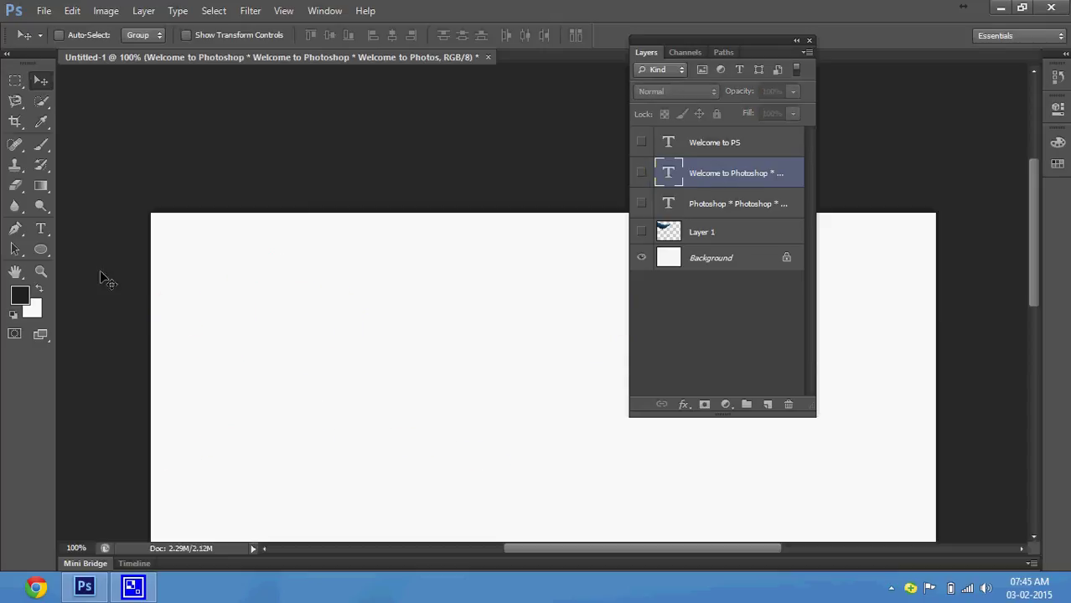
click(40, 229)
click(214, 333)
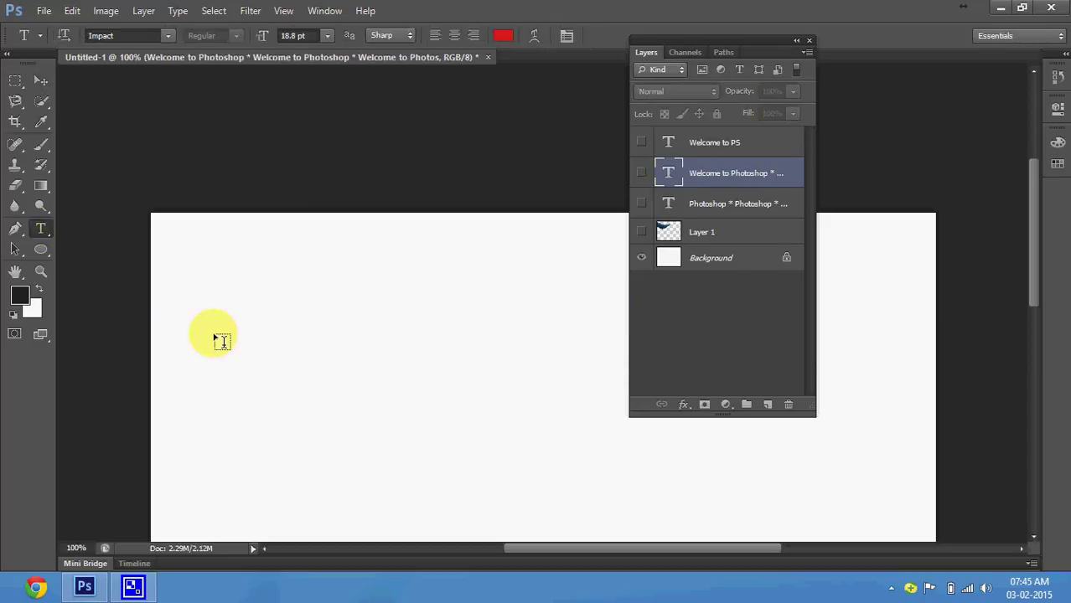
- Type 'Welcome to PS', enlarge it to about 44.87 pt, and move it right and down
text(WElcome ti PS)
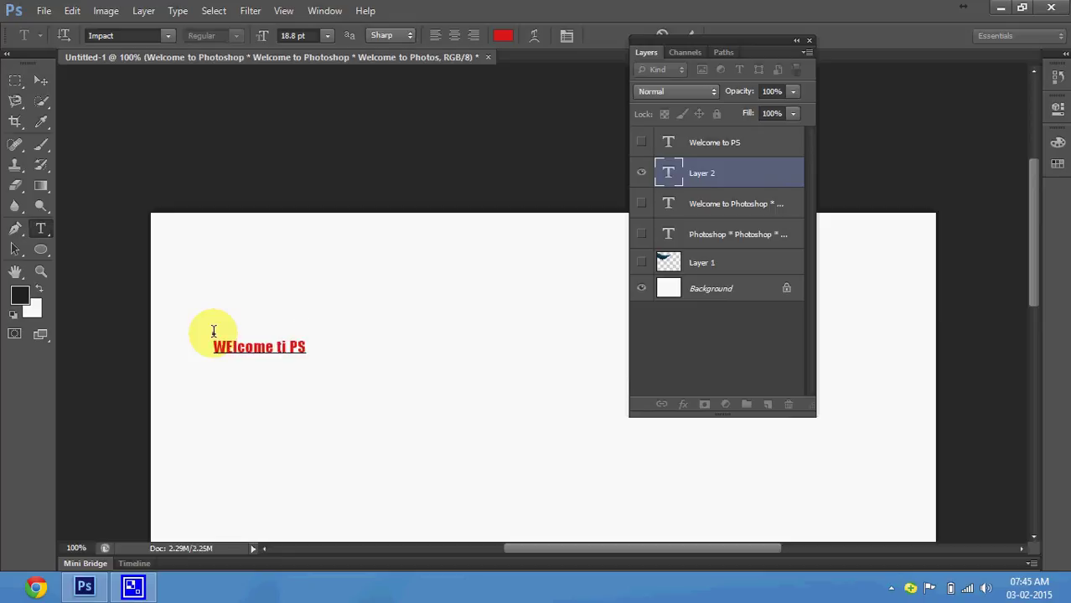
key(BackSpace)
key(BackSpace)
key(BackSpace)
key(BackSpace)
text(o PS)
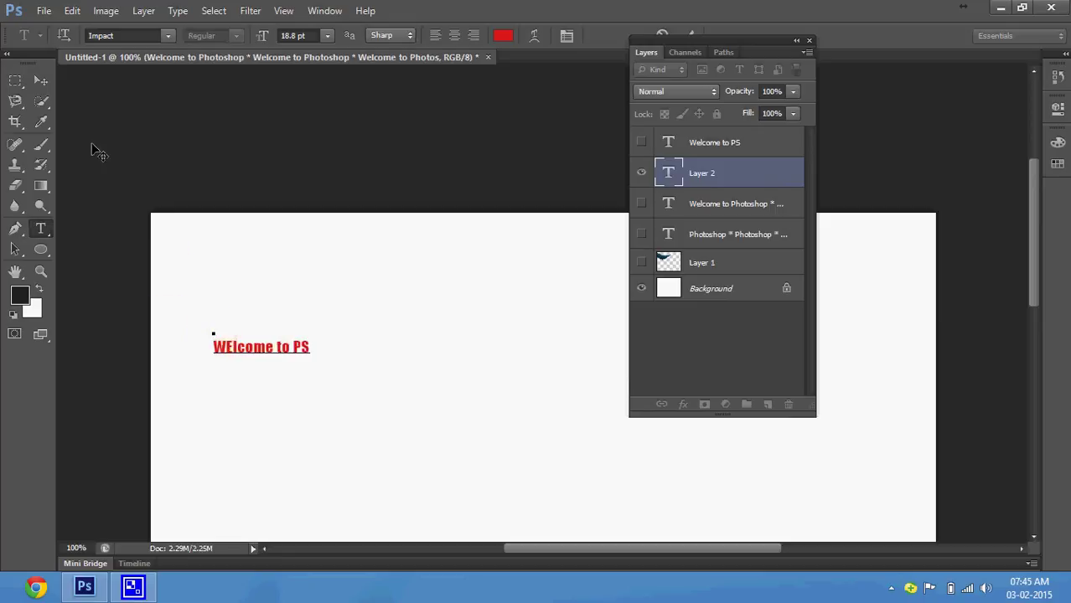
click(52, 74)
key(ctrl+t)
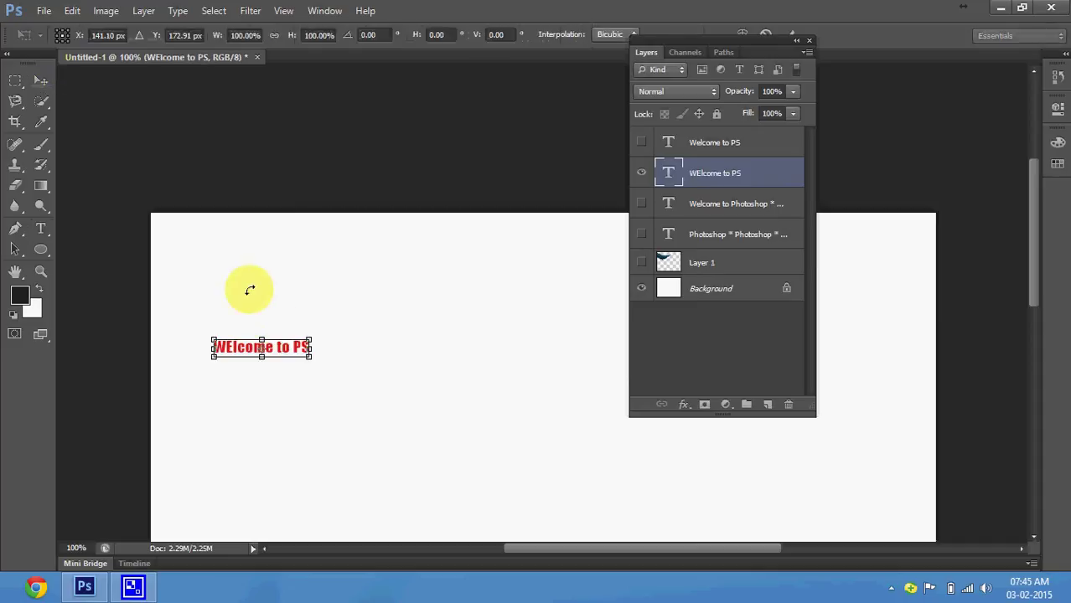
drag(311, 357, 365, 410)
key(Return)
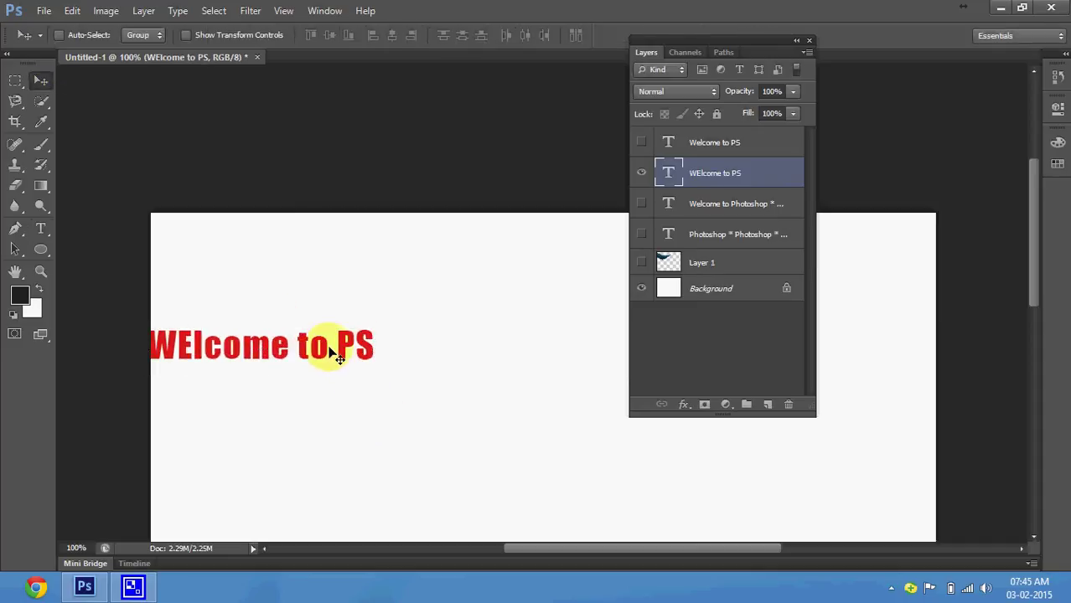
drag(331, 345, 418, 360)
- Correct 'WElcome' to 'Welcome' and commit the text
click(41, 231)
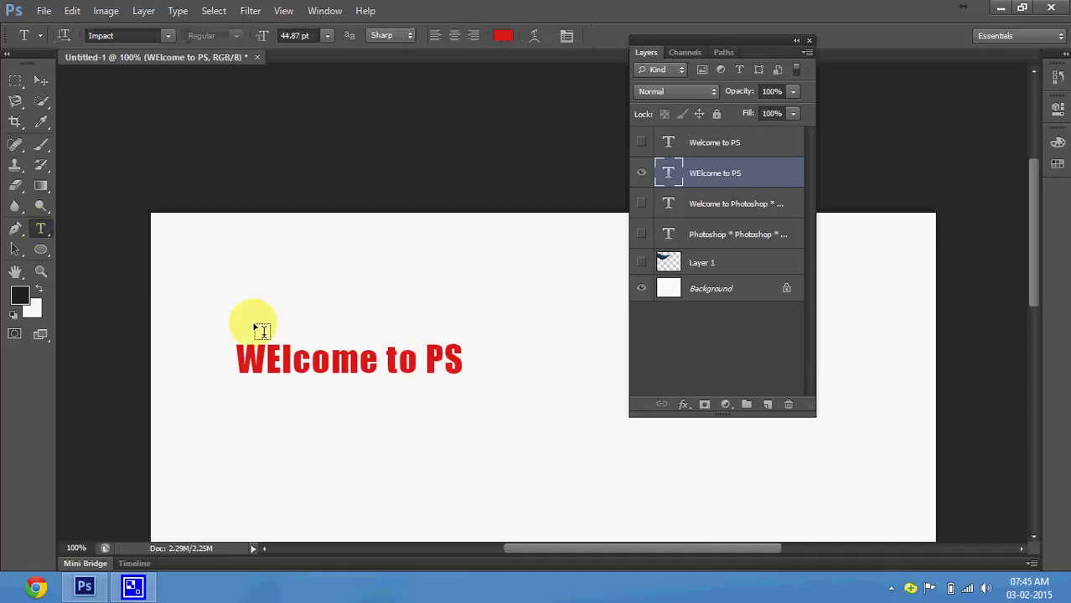
click(281, 358)
key(Left)
key(Delete)
text(e)
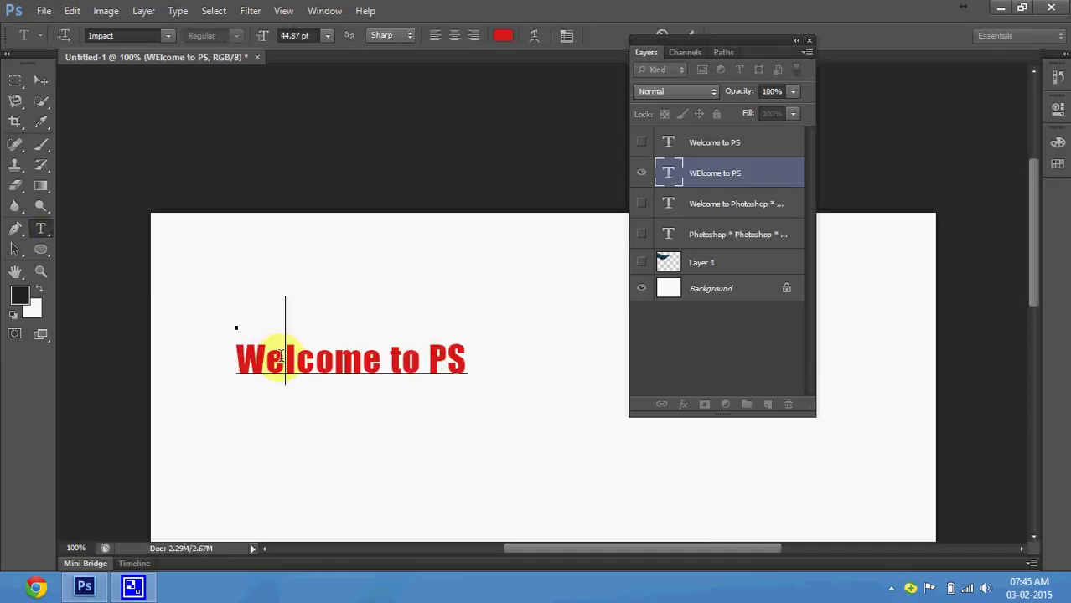
click(41, 81)
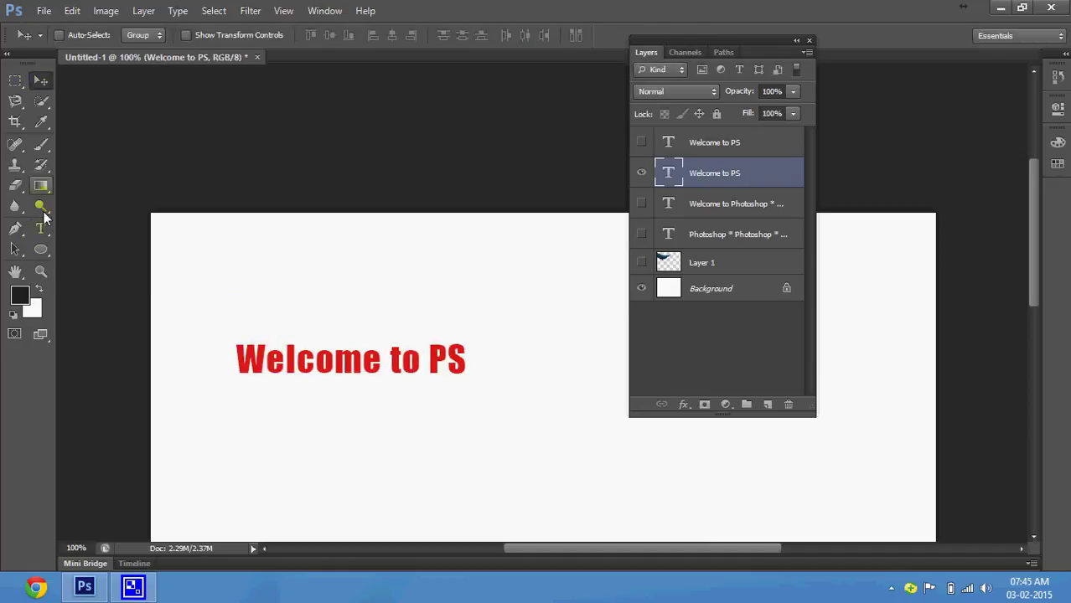
click(42, 226)
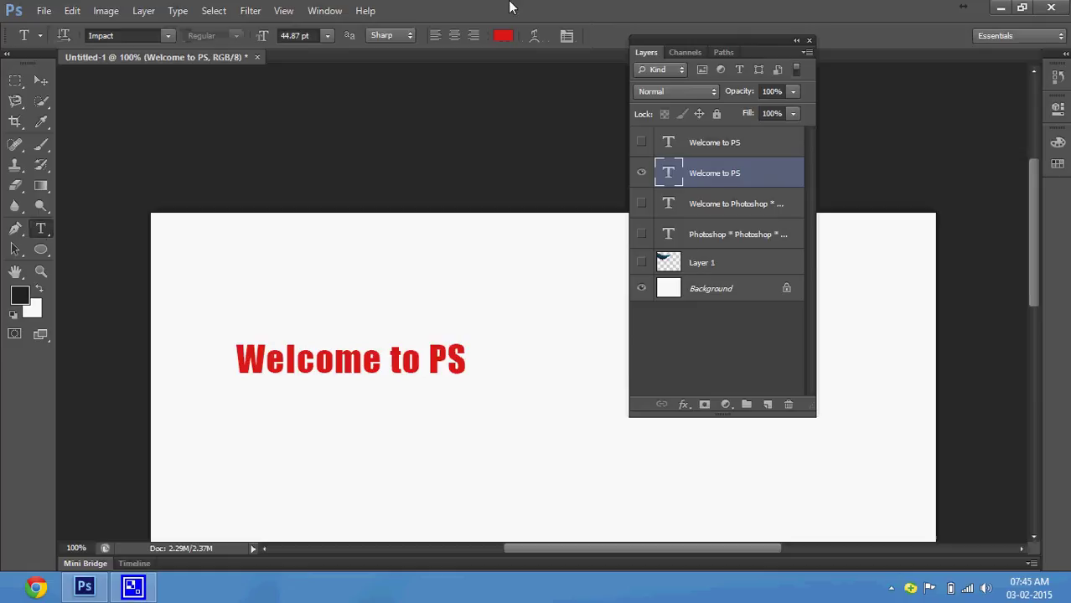
- In Warp Text, preview the Arc, Arc Lower, Arc Upper, Arch and Flag styles
click(539, 38)
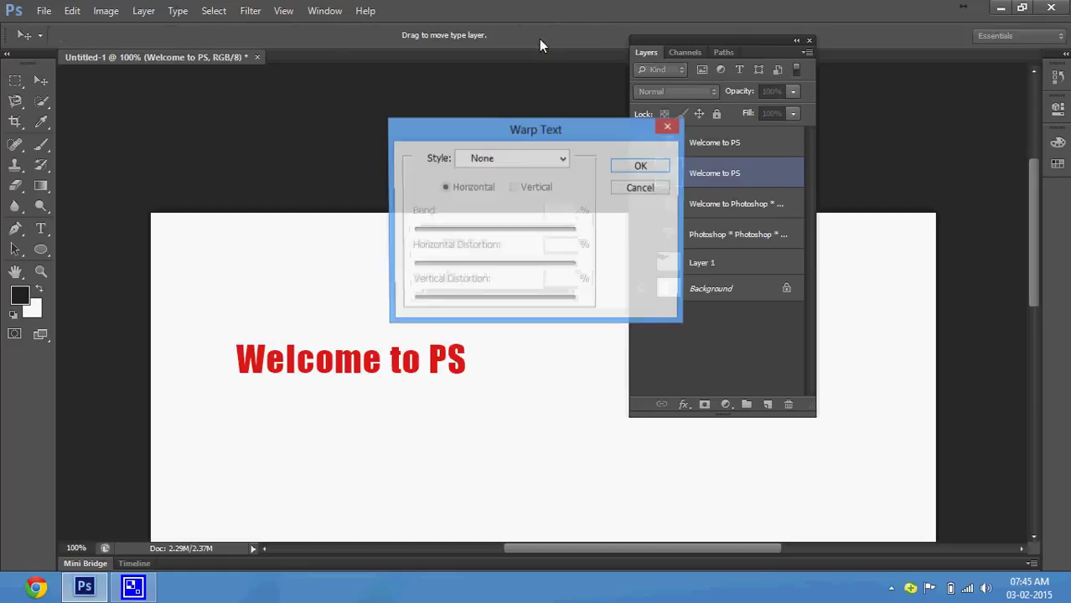
click(535, 160)
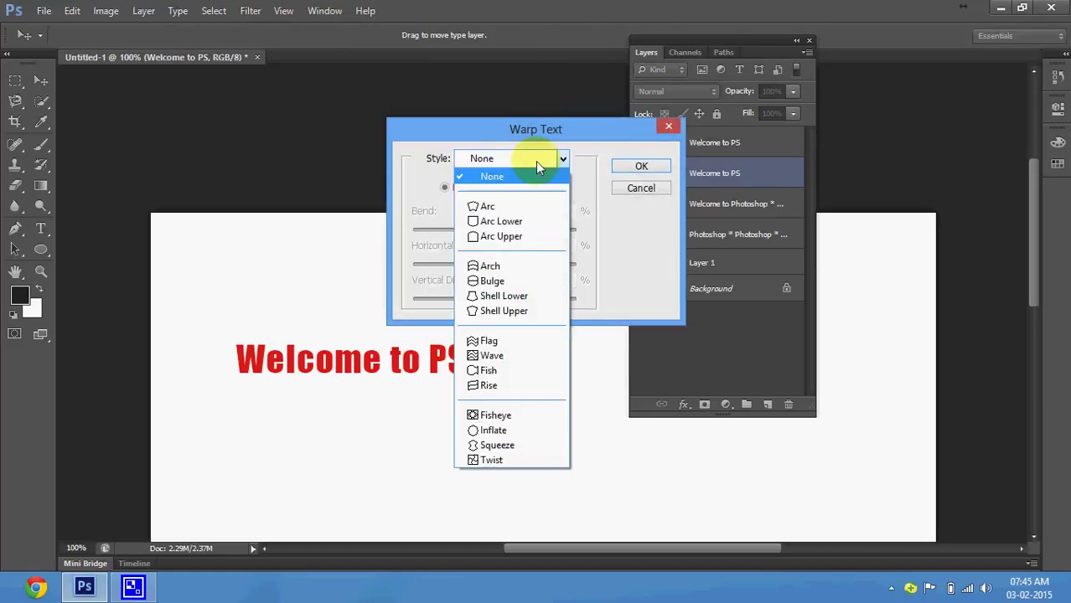
click(519, 207)
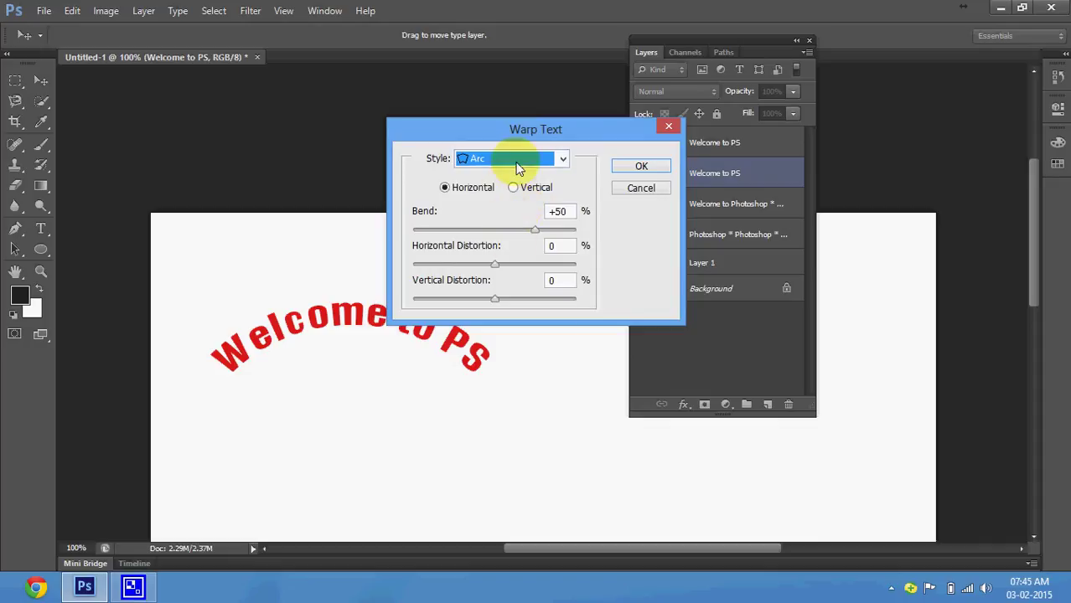
click(510, 159)
click(499, 223)
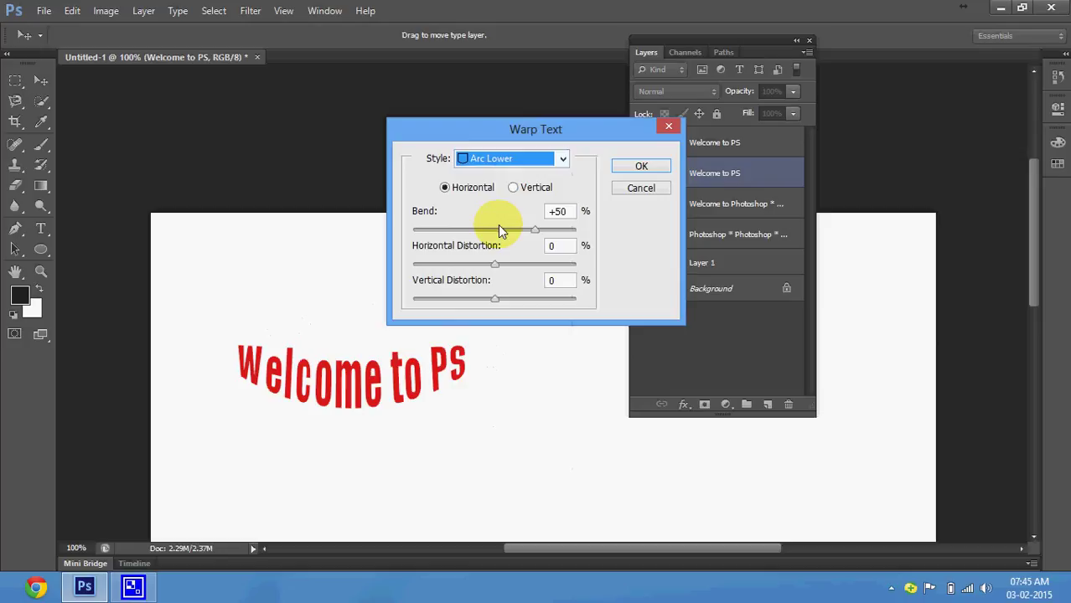
click(498, 157)
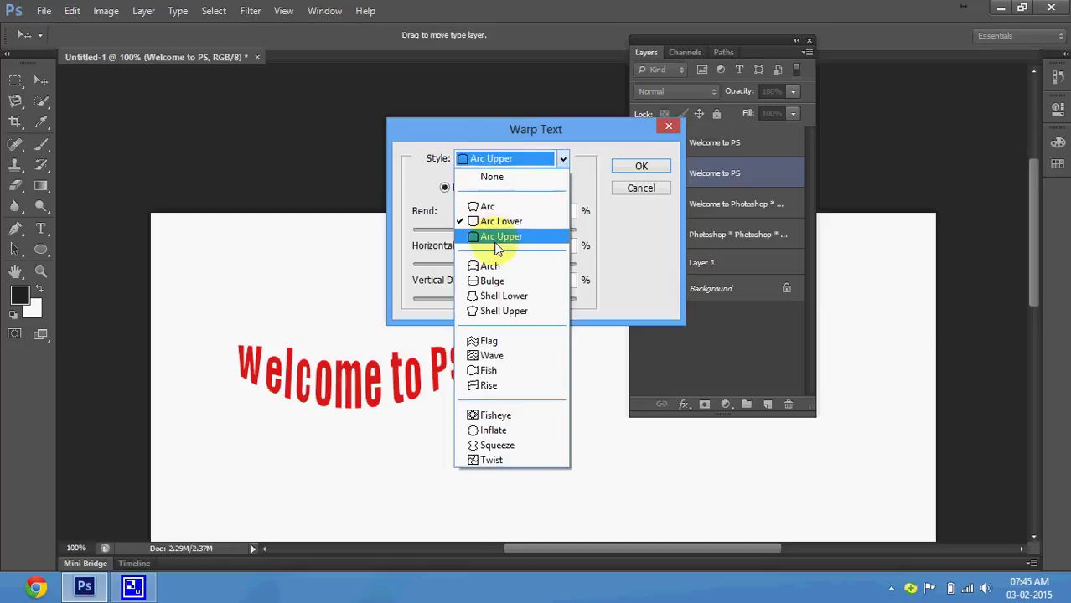
click(500, 237)
click(514, 158)
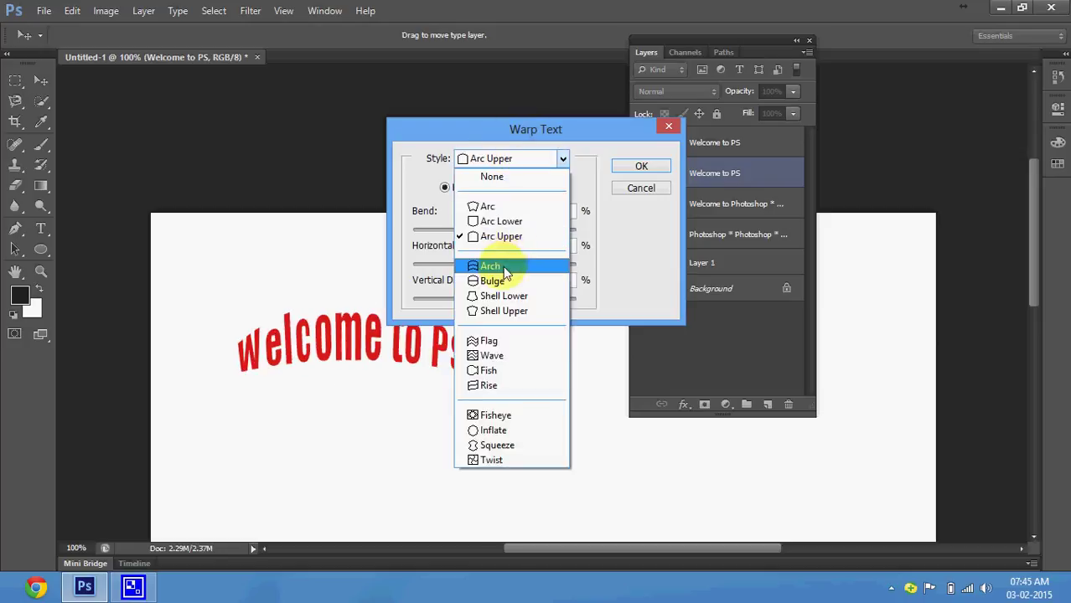
click(502, 267)
click(513, 165)
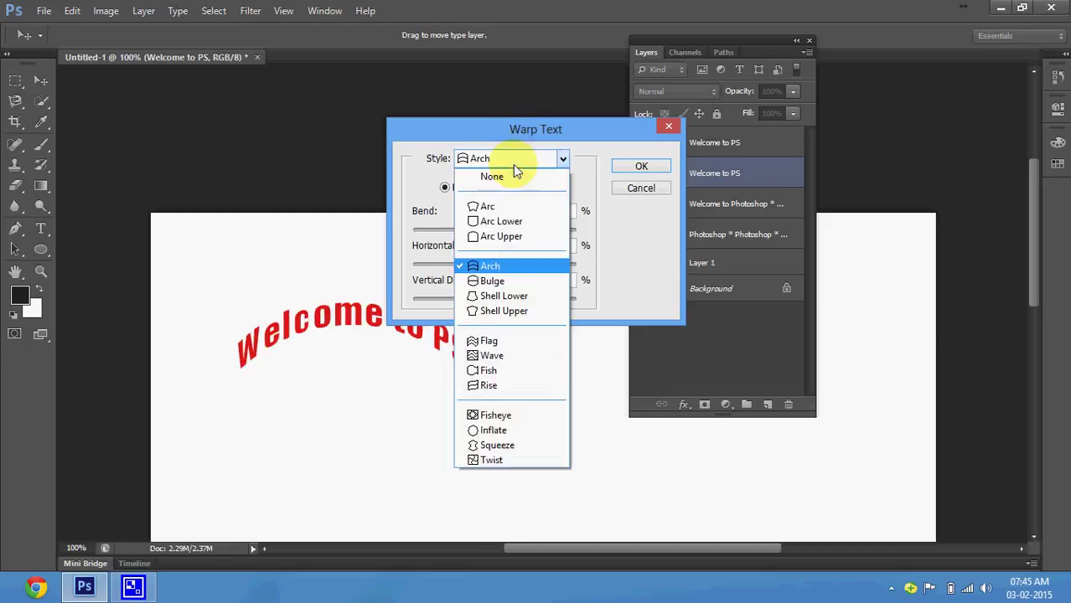
click(532, 343)
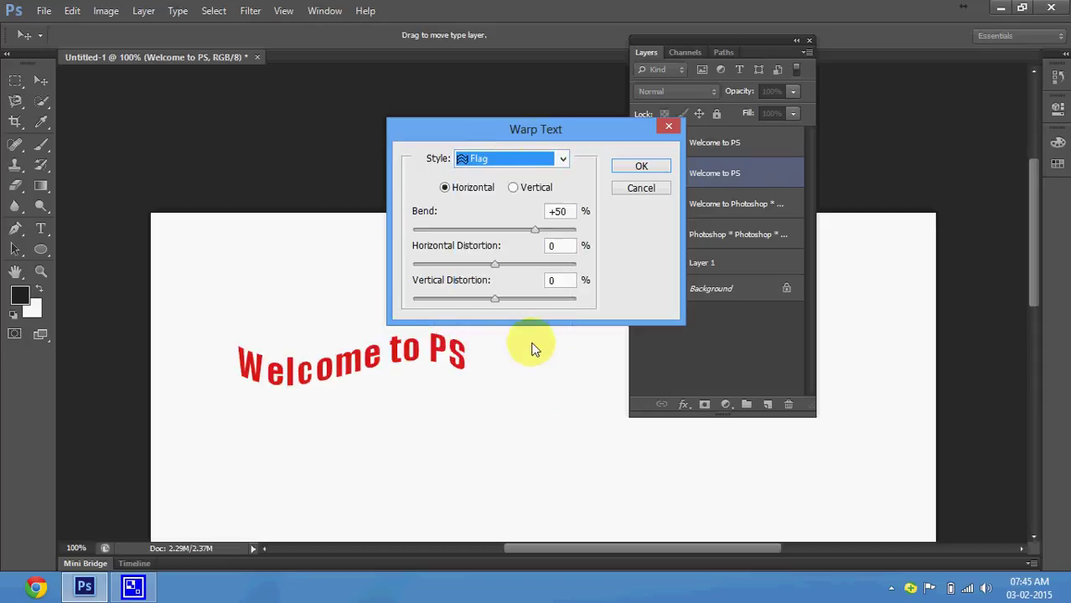
- Try an Arc warp with less bend and -100 horizontal distortion, then cancel the warp
click(549, 158)
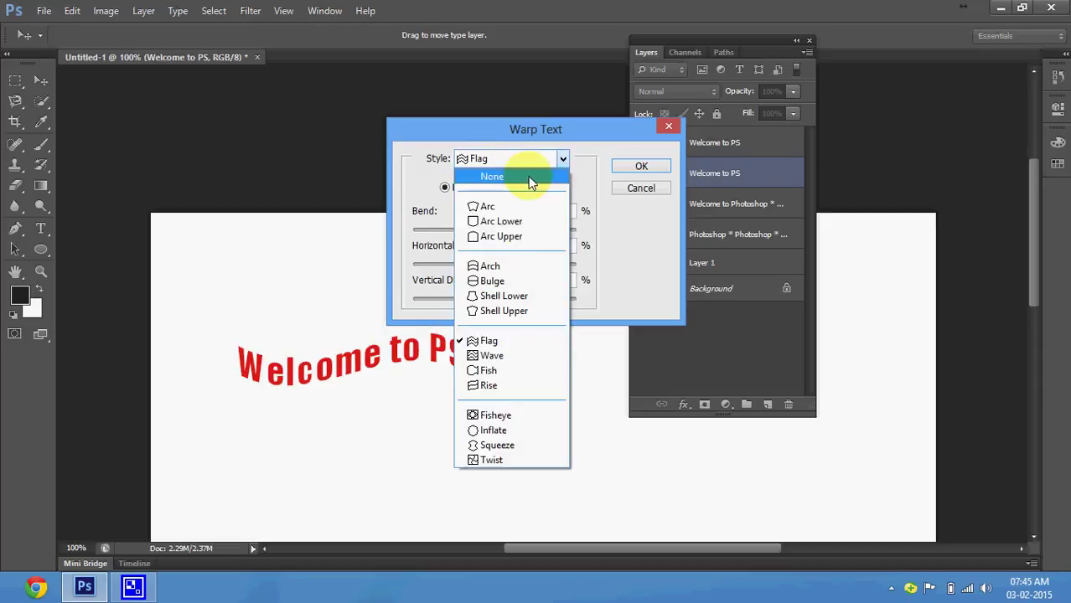
click(531, 178)
click(522, 162)
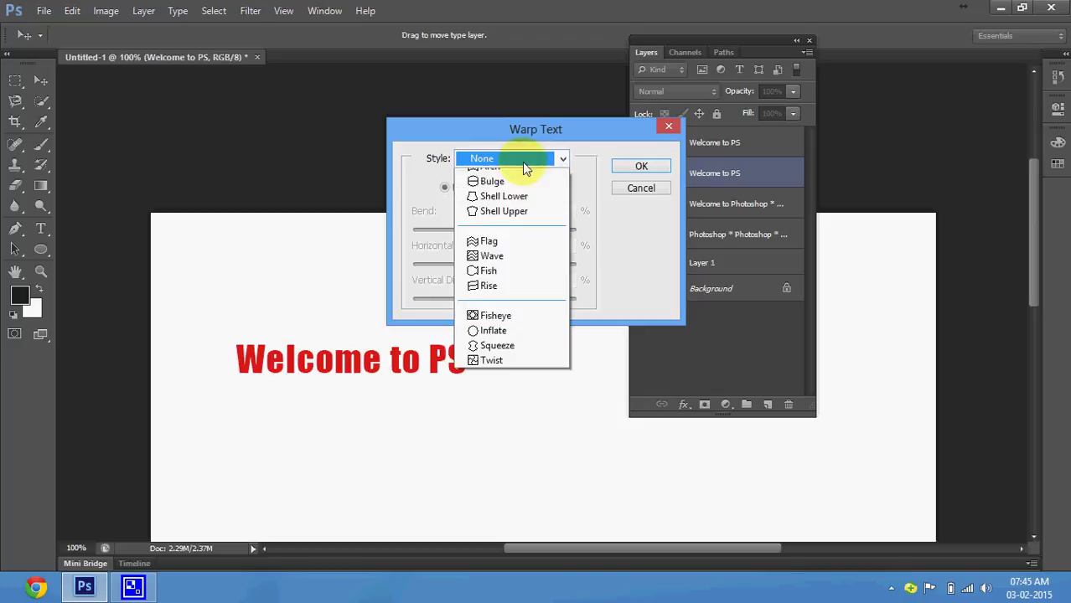
click(513, 208)
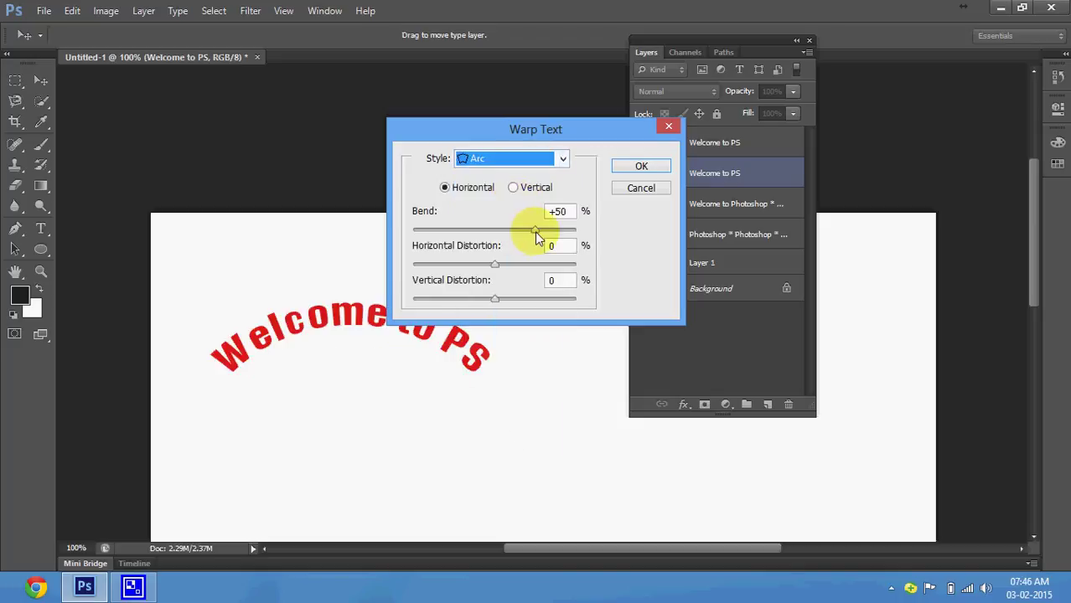
mouse_move(534, 230)
mouse_down()
mouse_move(434, 240)
mouse_move(426, 231)
mouse_up()
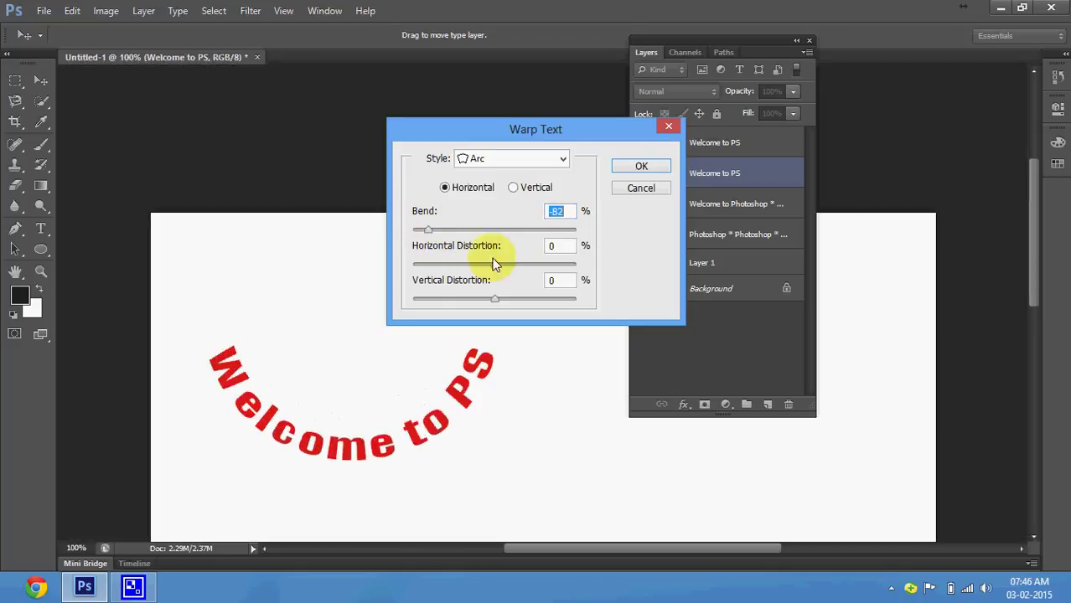
drag(495, 265, 437, 269)
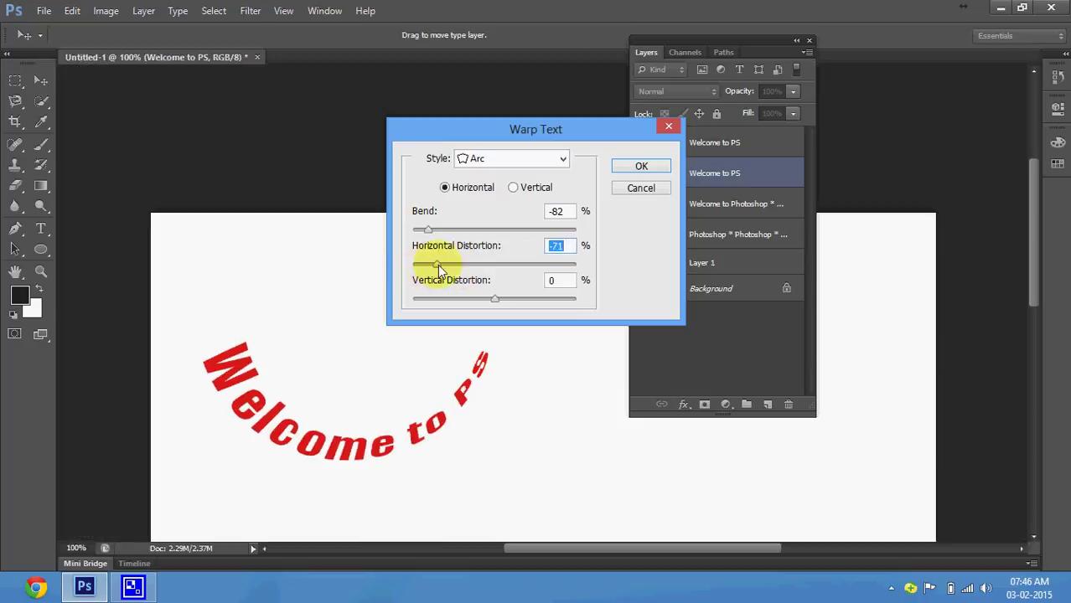
drag(427, 272, 405, 273)
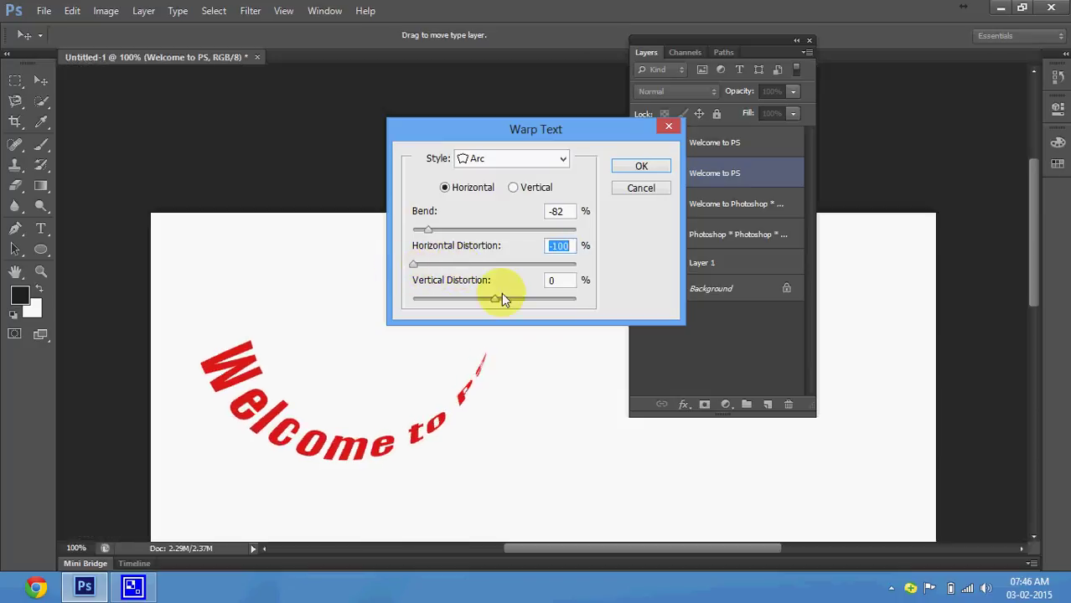
click(646, 191)
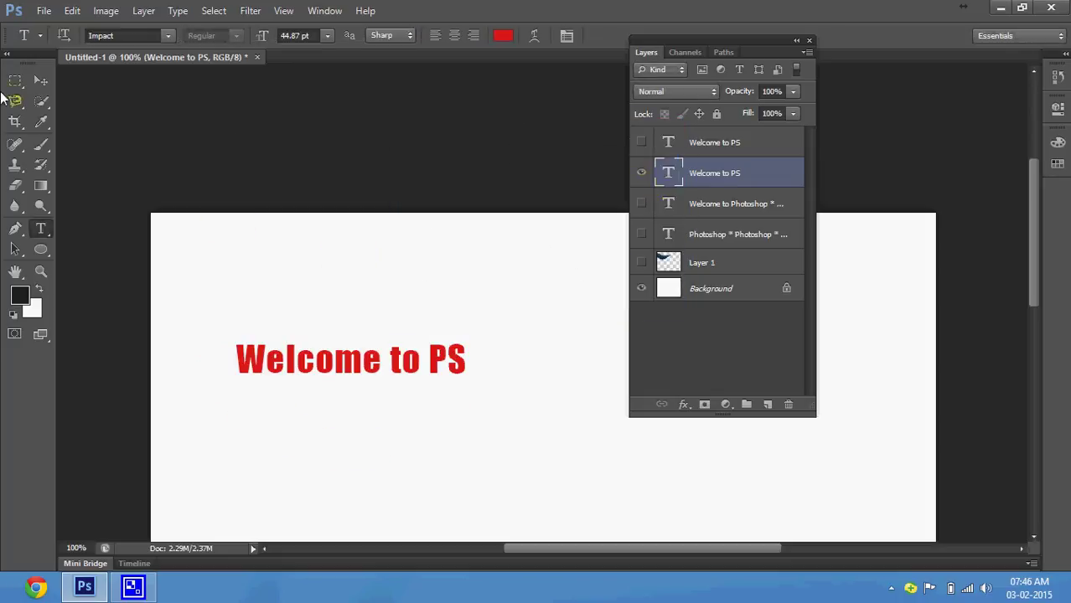
- Pause the screen recorder and drag 1.jpg from the desktop into the document
click(43, 86)
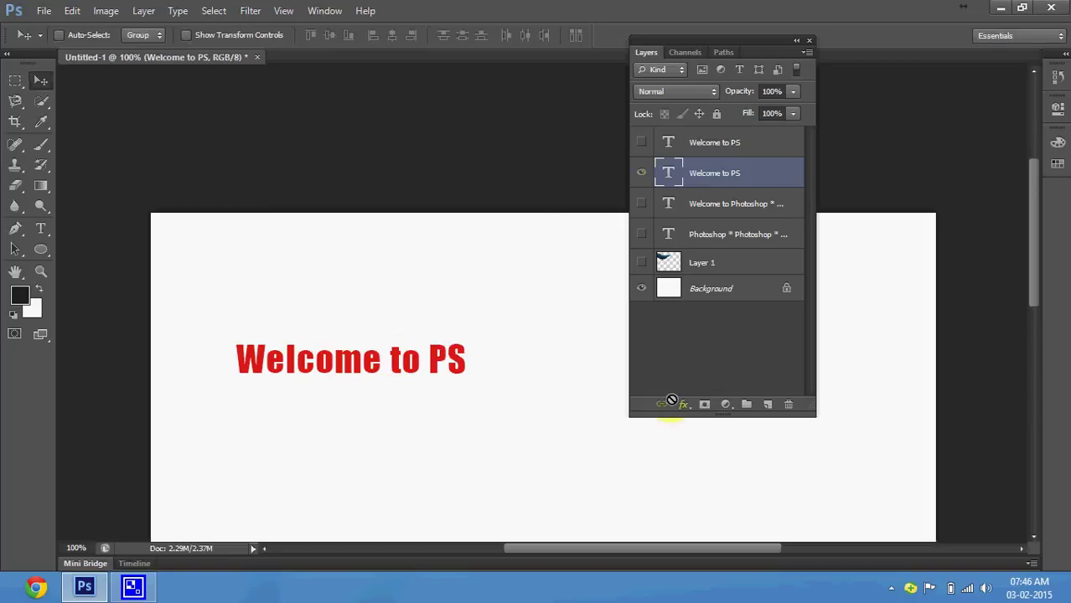
click(891, 589)
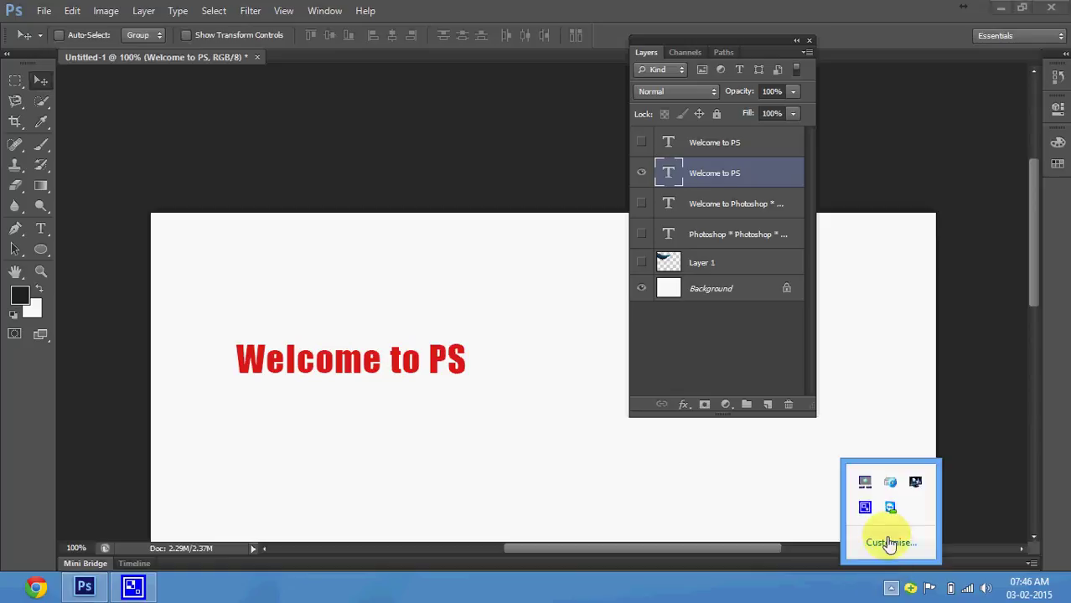
right_click(866, 507)
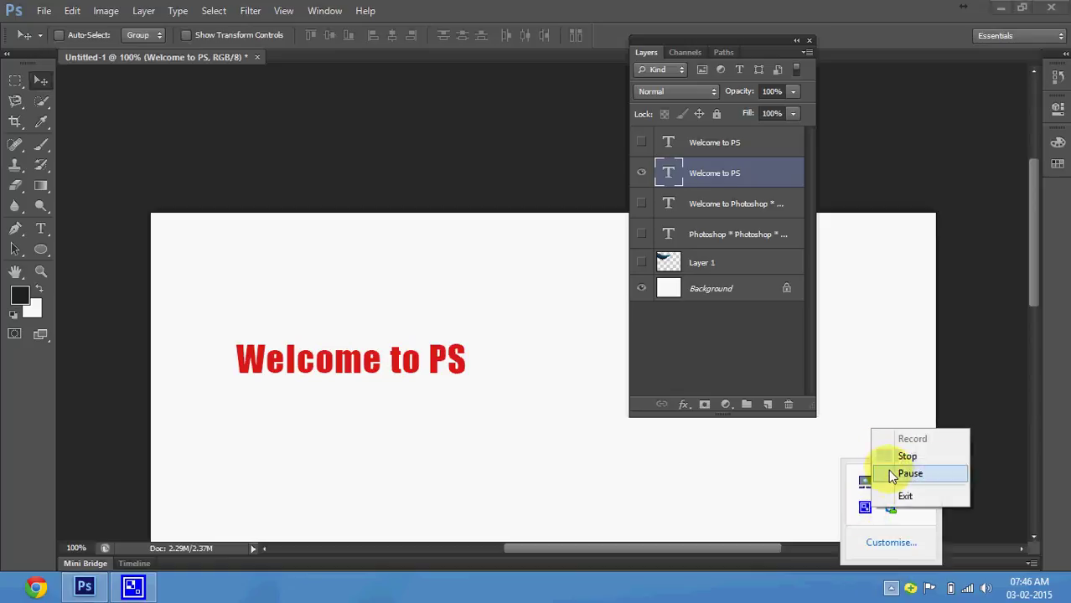
click(909, 474)
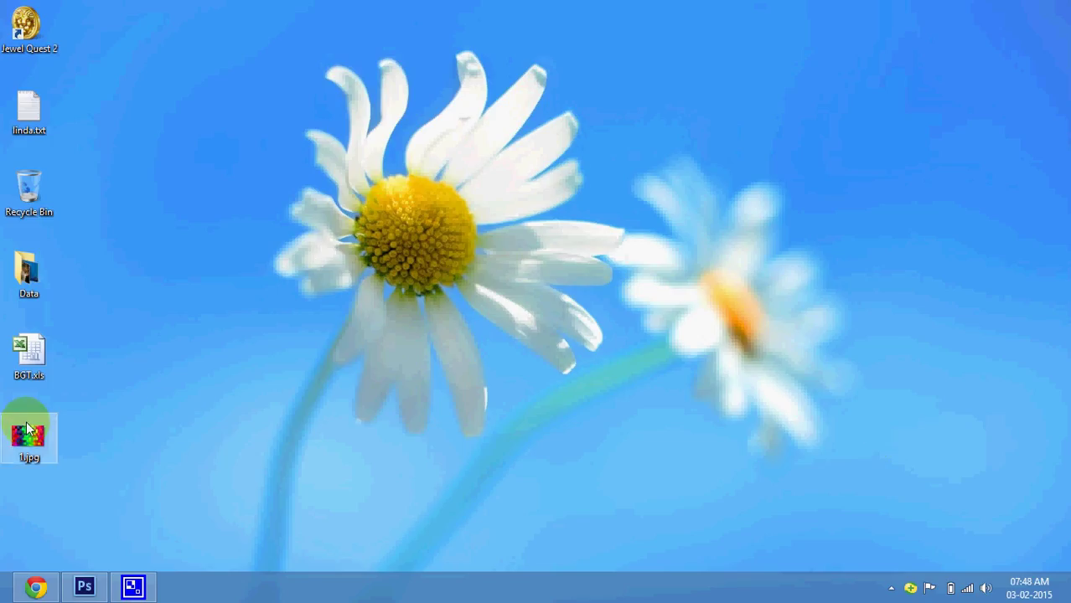
drag(27, 429, 33, 436)
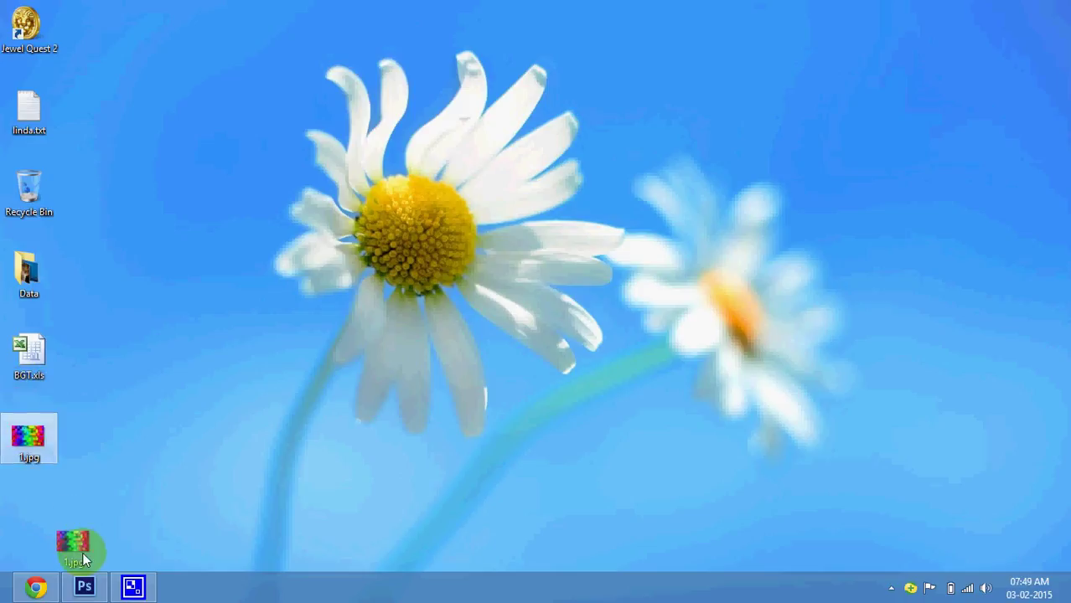
mouse_move(34, 436)
mouse_down()
mouse_move(94, 584)
mouse_move(234, 325)
mouse_up()
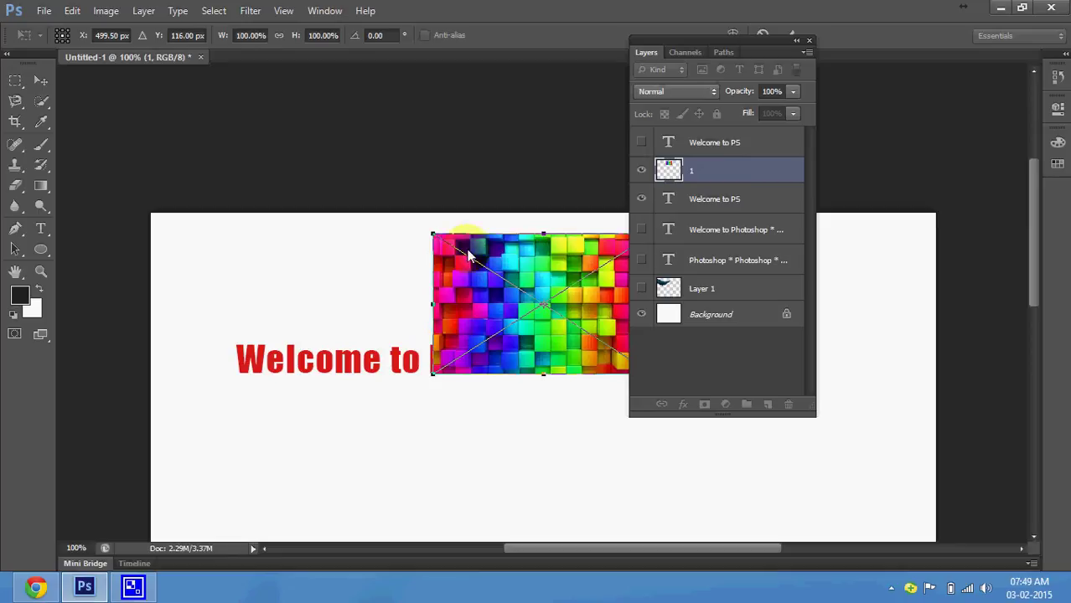
- Cancel the first placement of the cubes photo and drag 1.jpg into the document again
drag(434, 237, 86, 294)
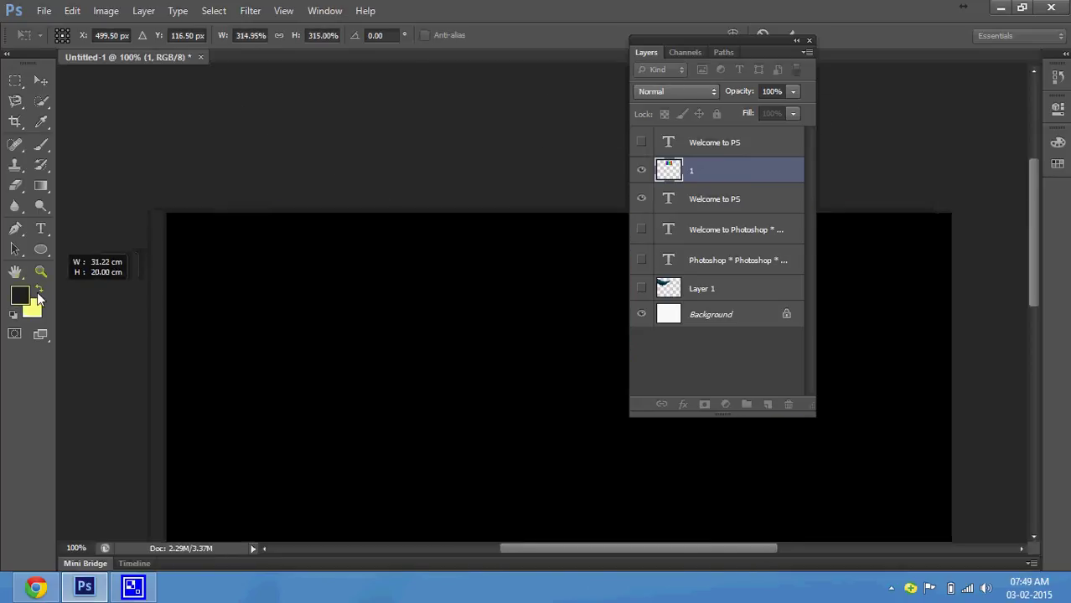
key(Escape)
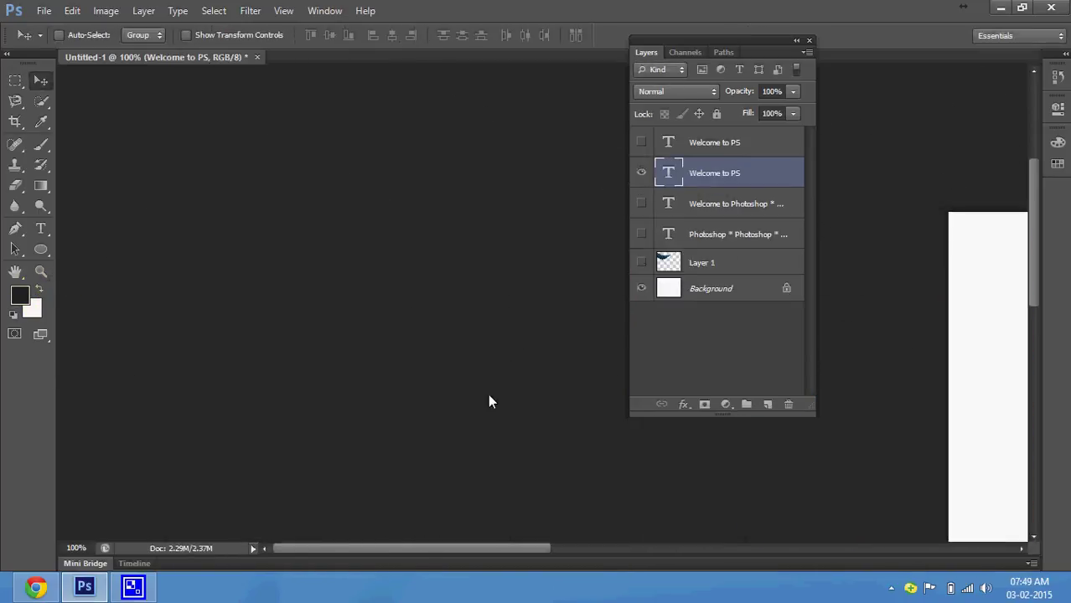
drag(480, 548, 713, 547)
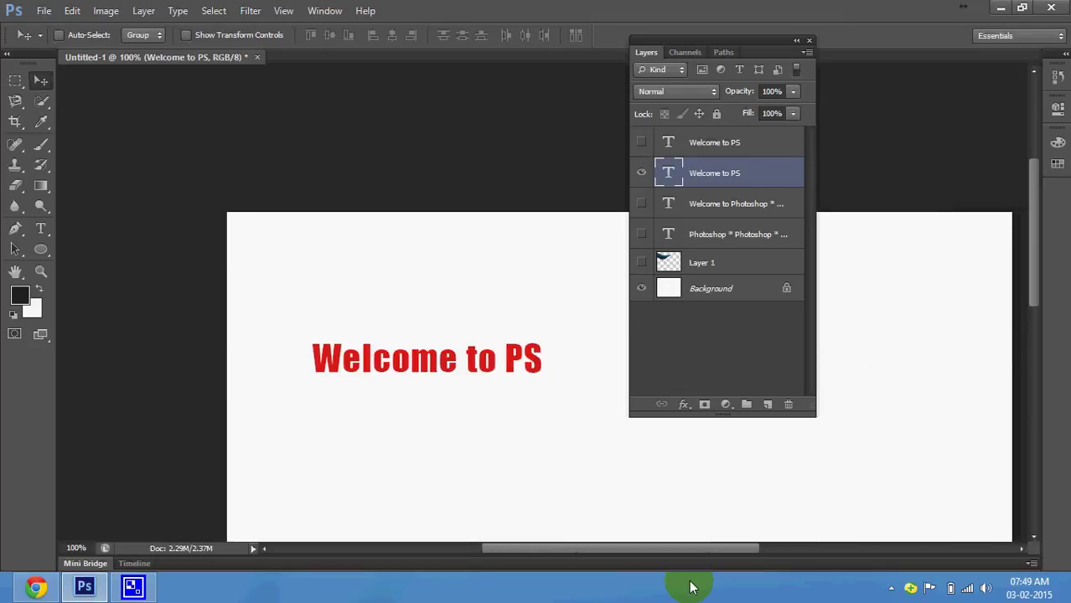
click(810, 41)
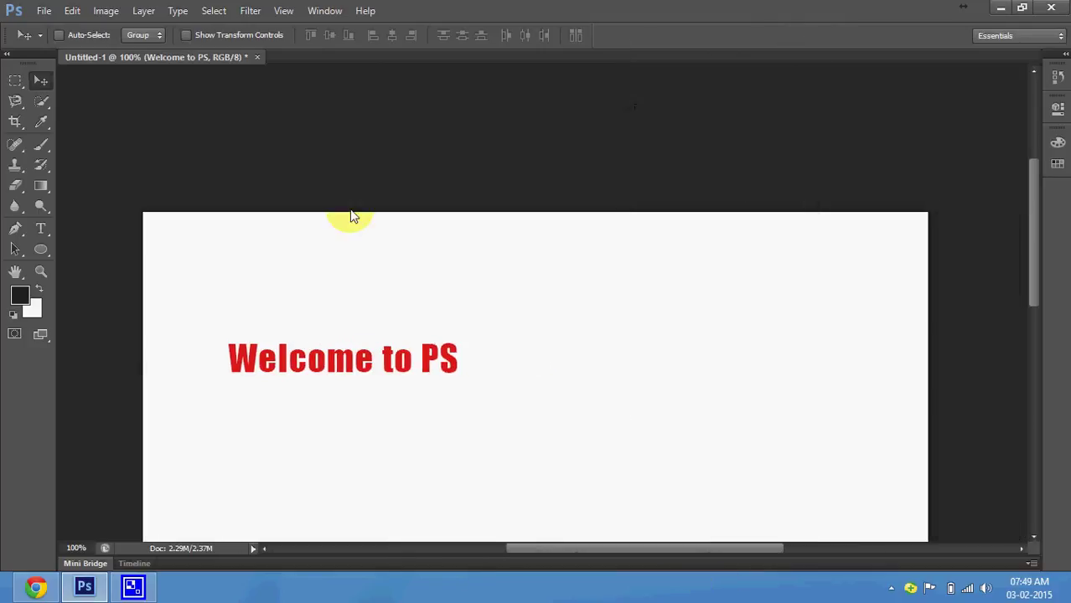
key(super+d)
mouse_move(28, 437)
mouse_down()
mouse_move(111, 566)
mouse_move(370, 424)
mouse_up()
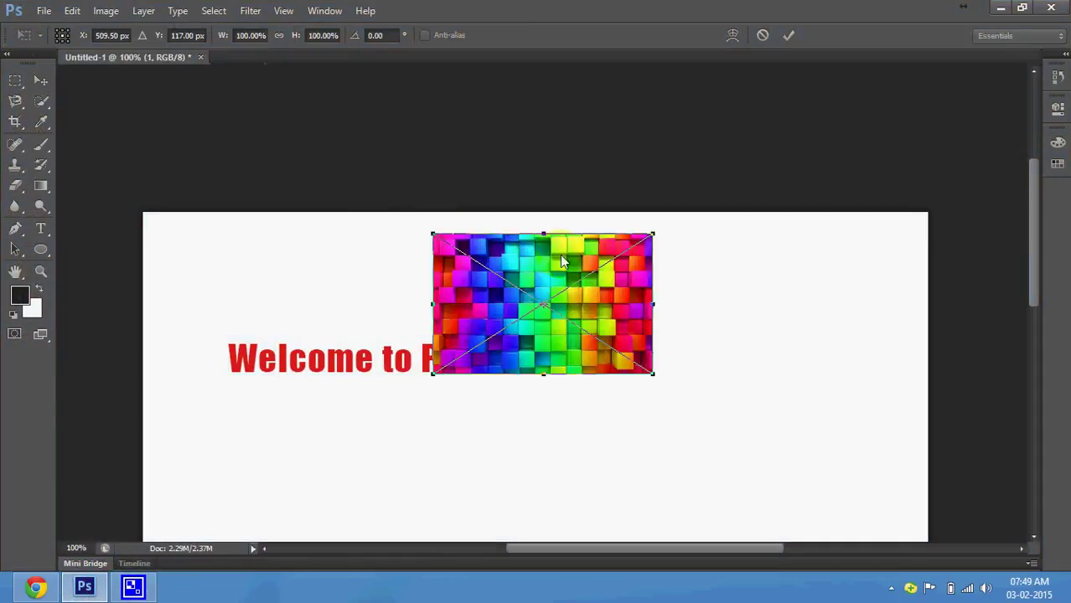
- Scale the cubes photo to about 514% so it covers the canvas, and commit it
drag(655, 239, 860, 101)
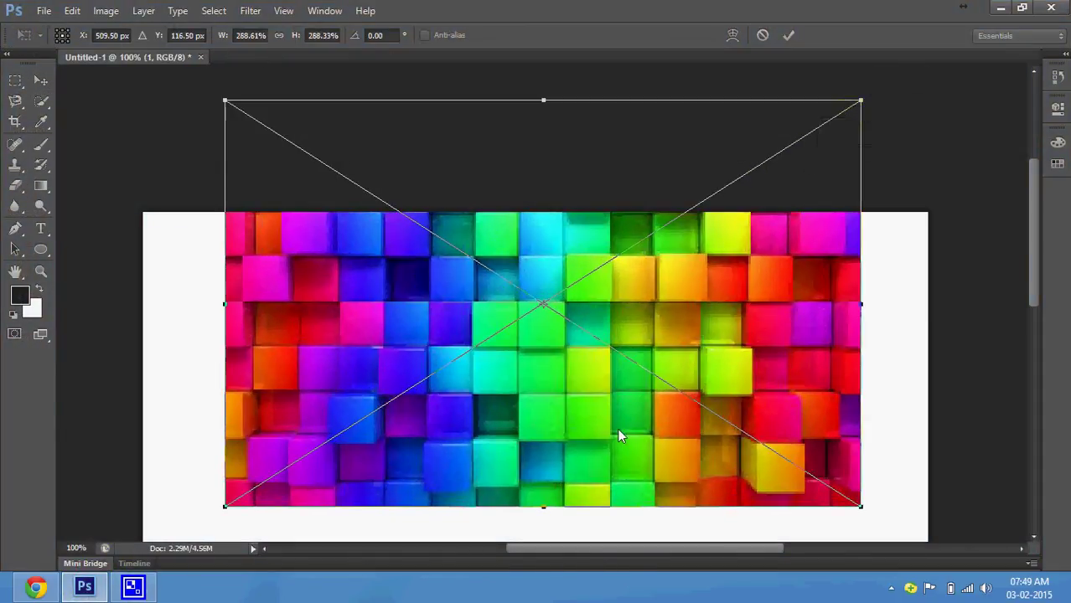
drag(619, 431, 612, 494)
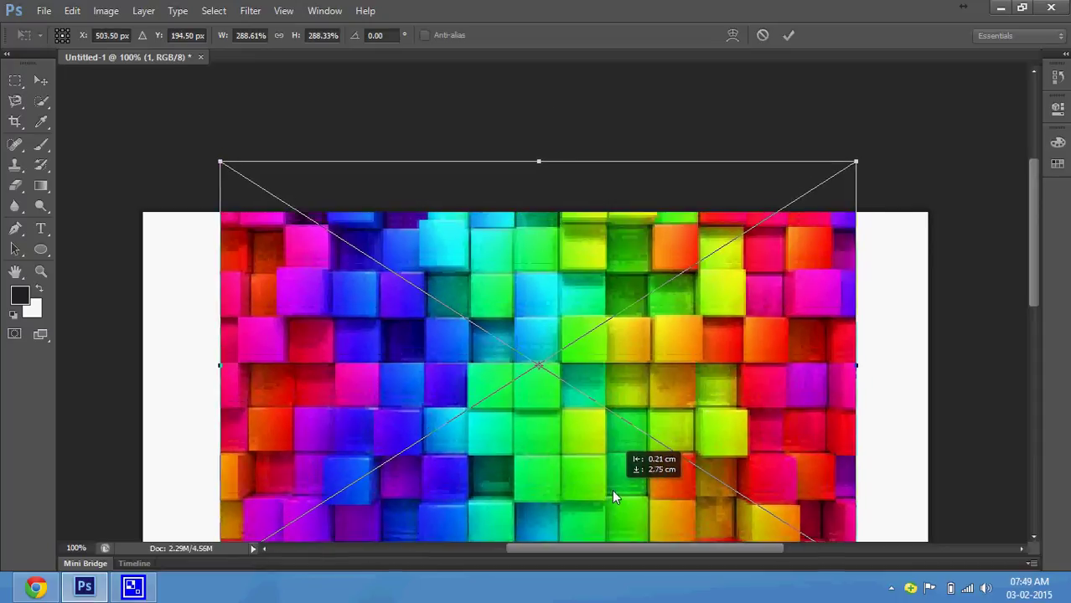
key(ctrl+minus)
key(ctrl+minus)
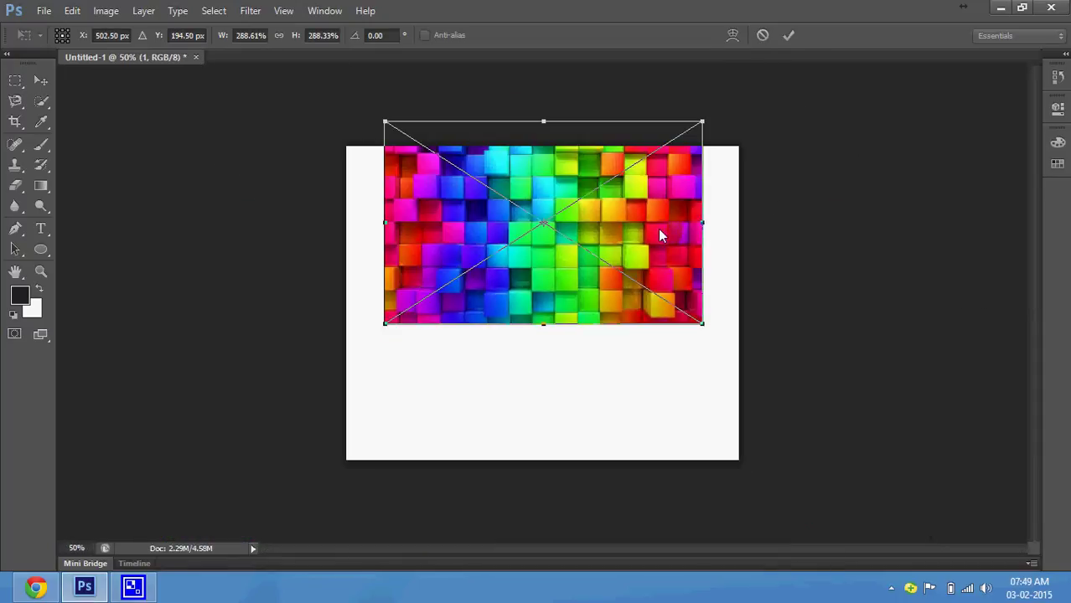
drag(663, 236, 663, 304)
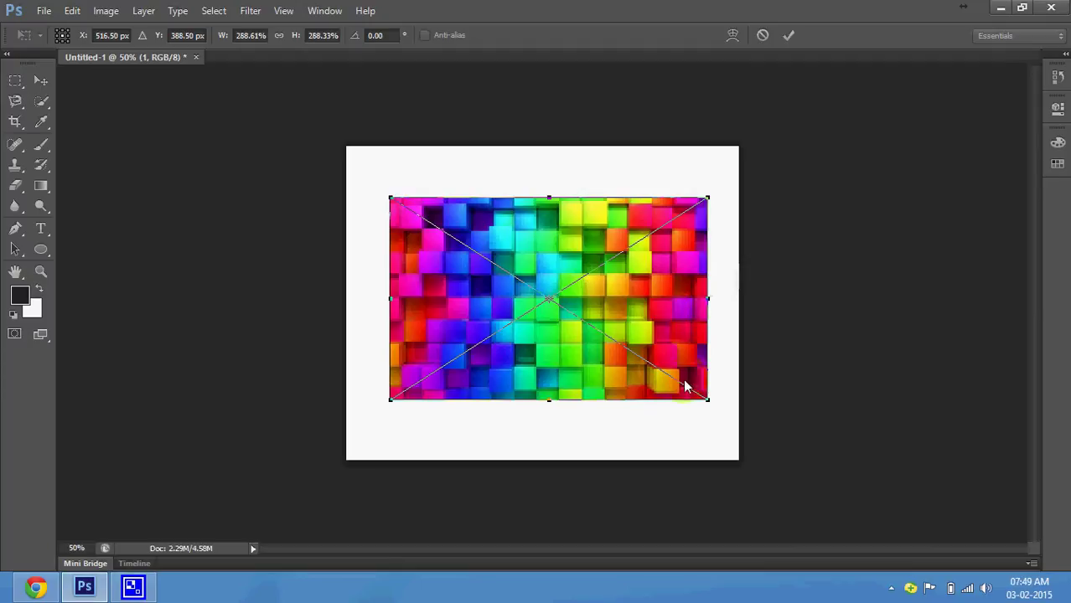
mouse_move(708, 400)
mouse_down()
mouse_move(829, 501)
mouse_move(809, 481)
mouse_up()
key(Return)
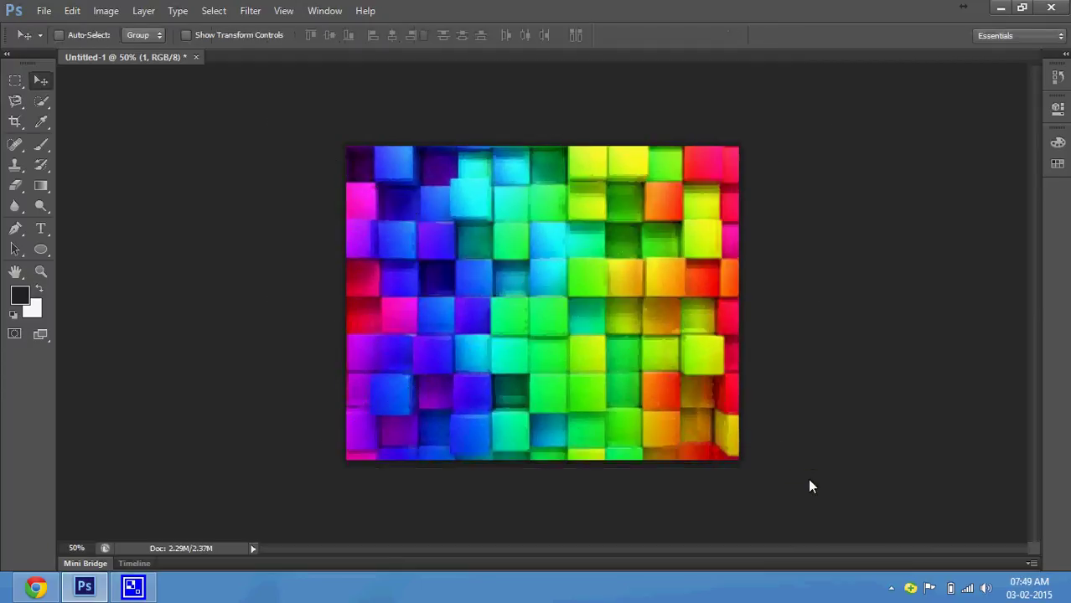
- At 100% zoom, send the cubes photo layer 1 below the Welcome to PS text layer
click(809, 486)
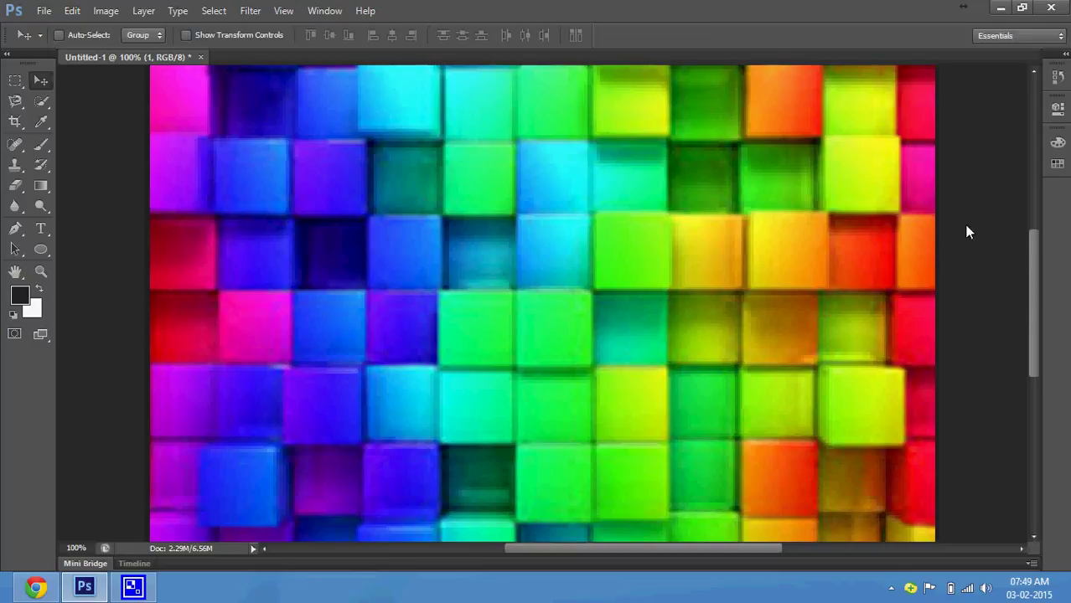
key(F7)
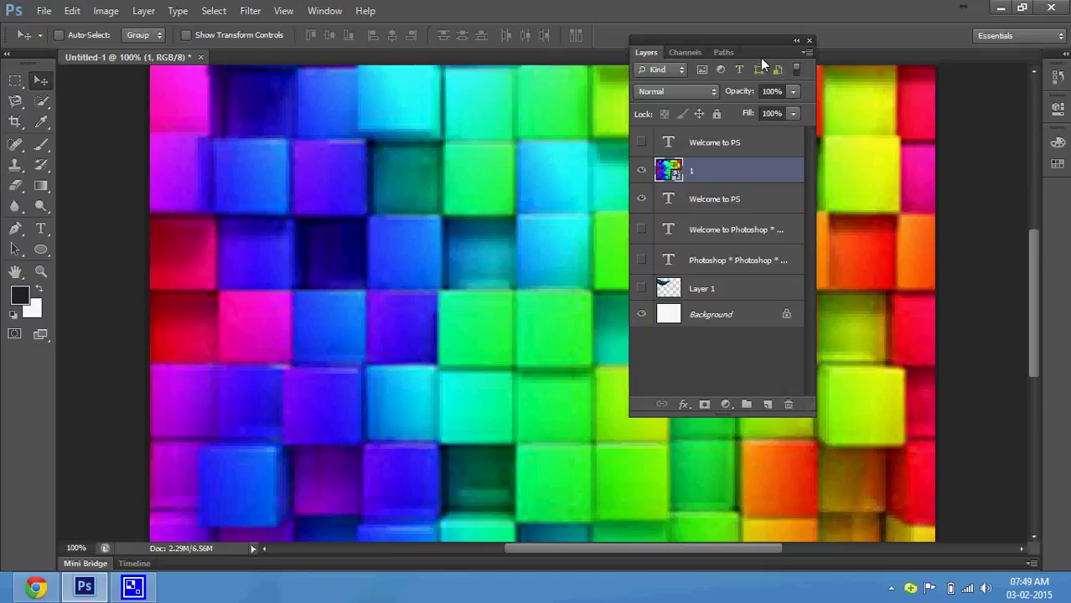
drag(751, 50, 892, 144)
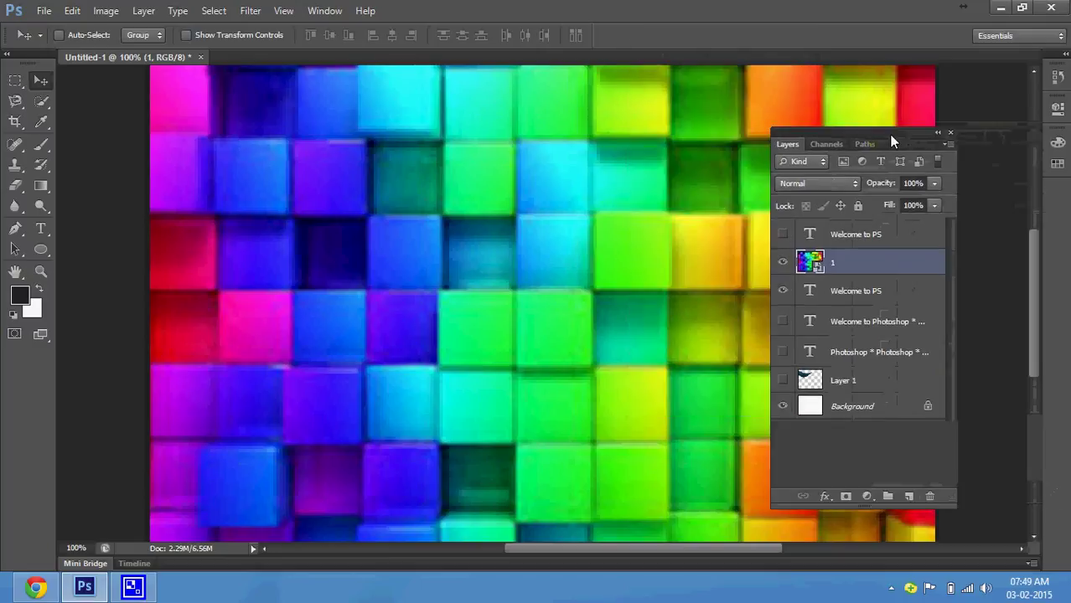
key(ctrl+bracketleft)
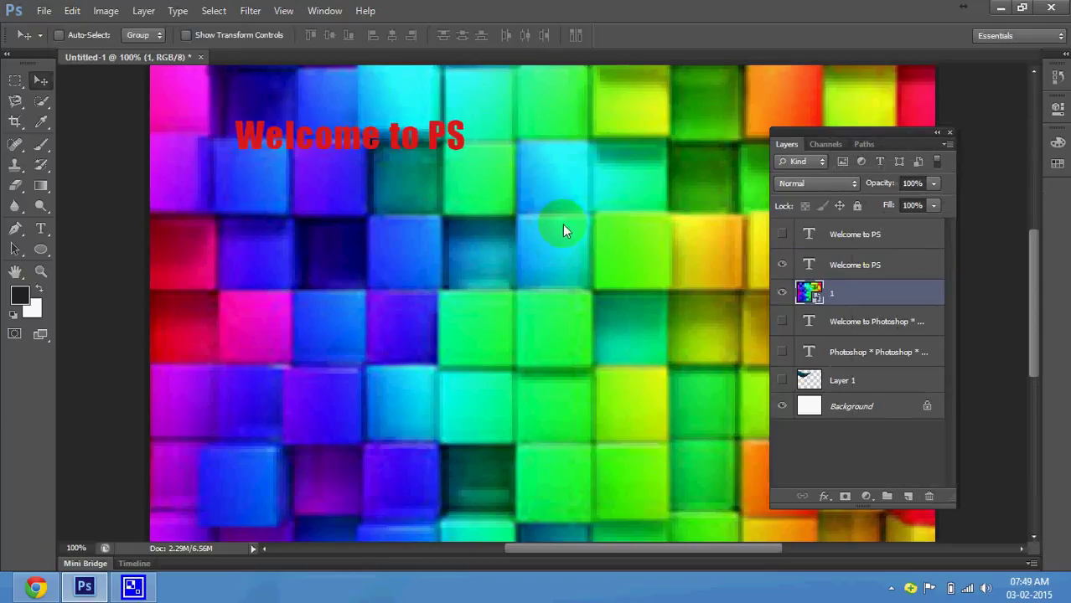
- Select the red Welcome to PS text layer and drag it to the photo's top right
right_click(449, 141)
click(472, 160)
mouse_move(444, 139)
mouse_down()
mouse_move(537, 190)
mouse_move(538, 173)
mouse_move(800, 85)
mouse_up()
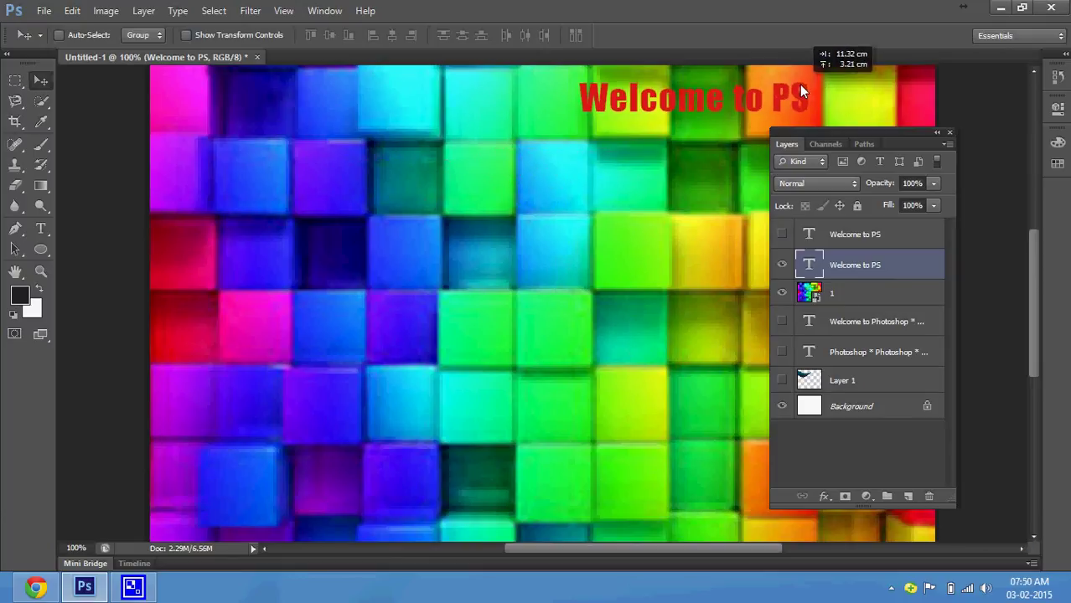
drag(799, 83, 800, 84)
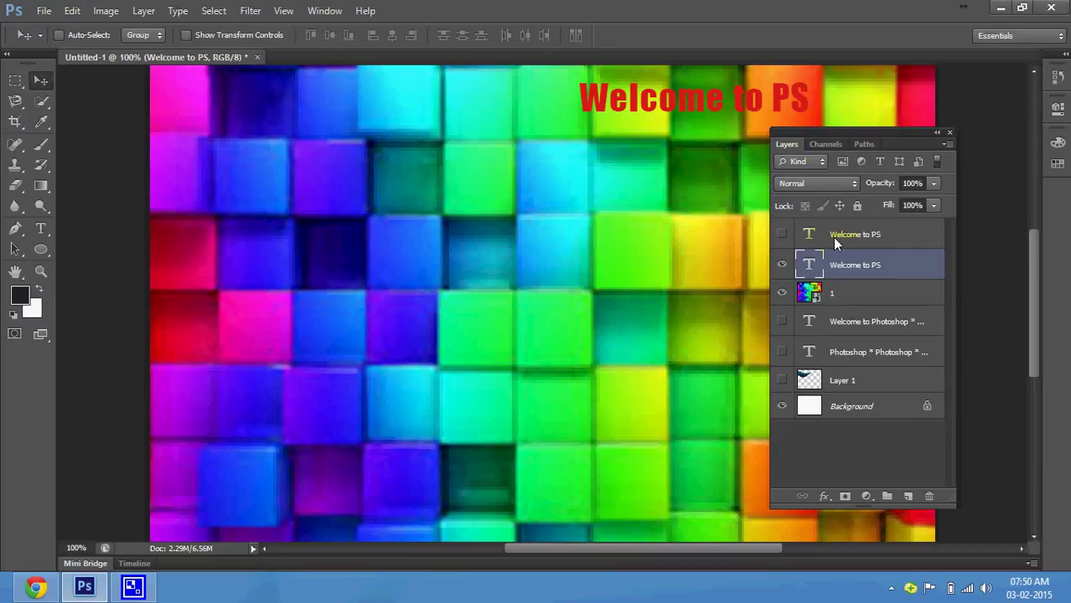
- Rasterize the cubes photo layer 1
click(865, 296)
right_click(865, 297)
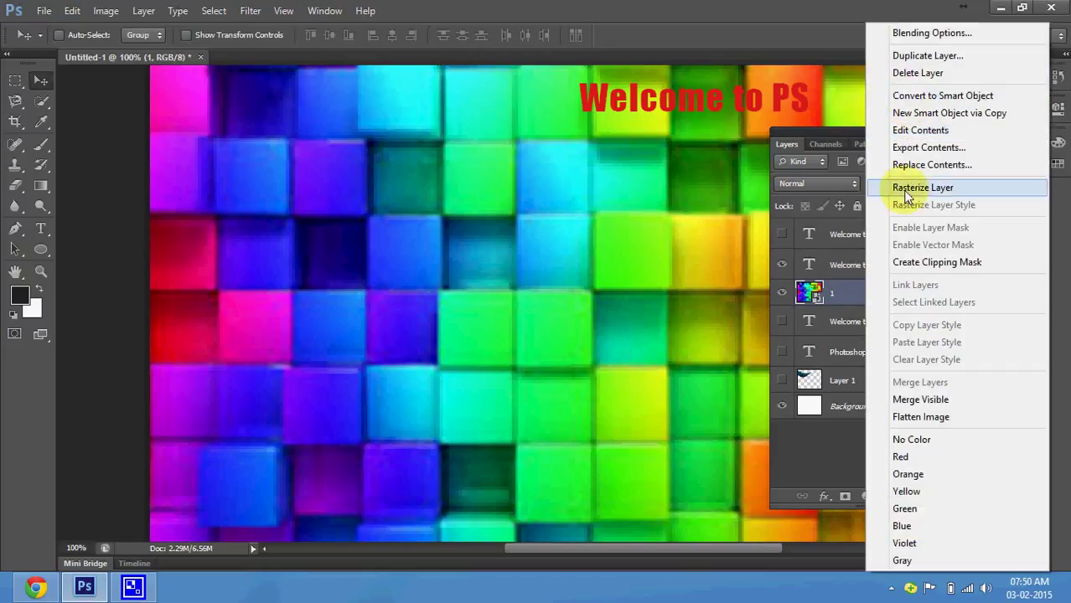
click(905, 192)
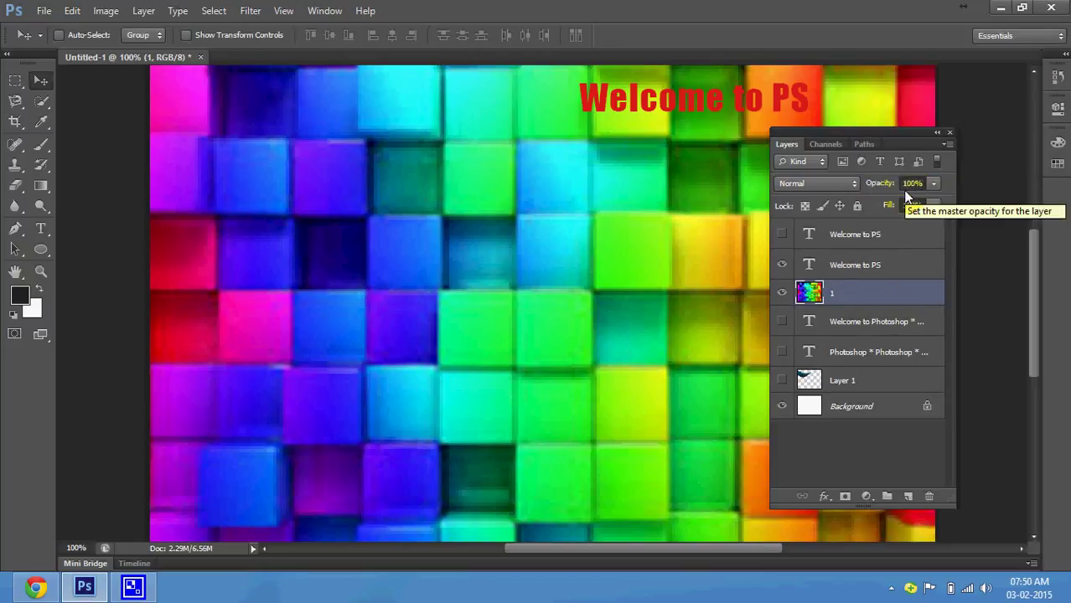
- Load the Welcome to PS lettering as a selection from the text layer thumbnail
click(813, 267)
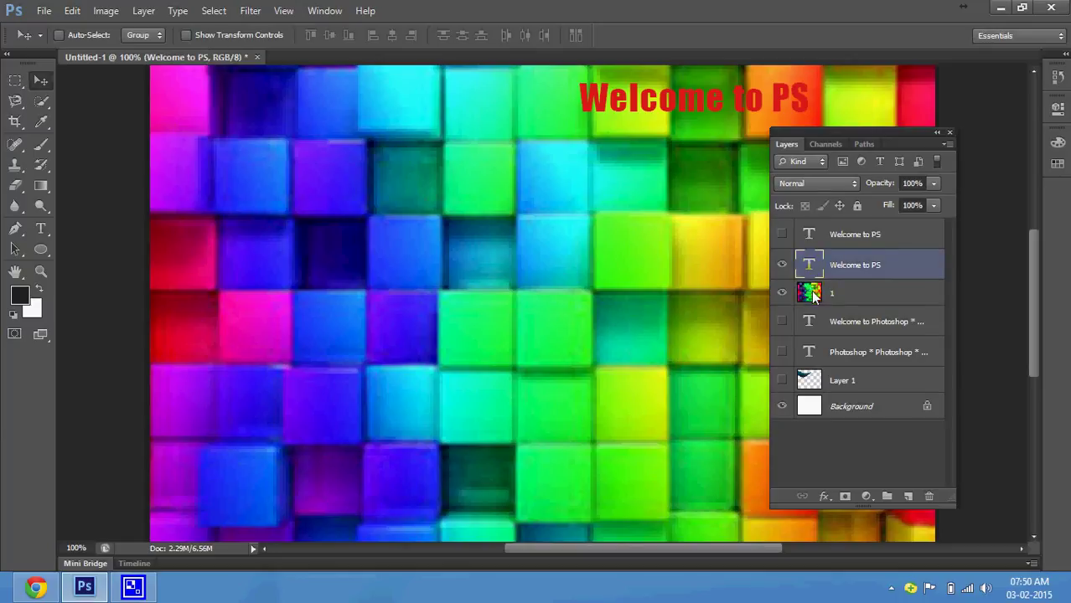
click(814, 294)
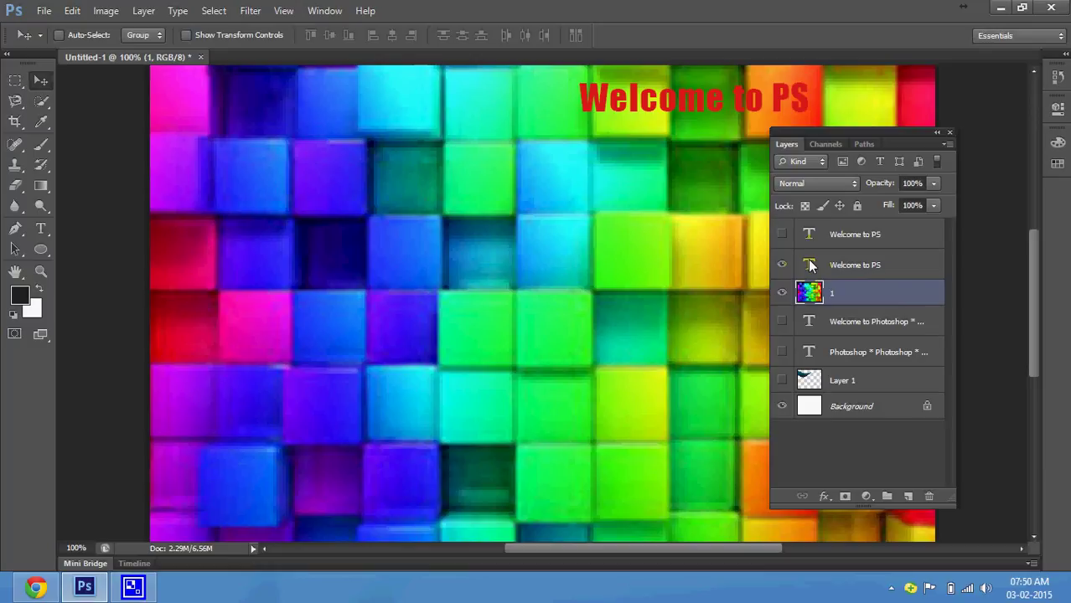
ctrl+click(810, 266)
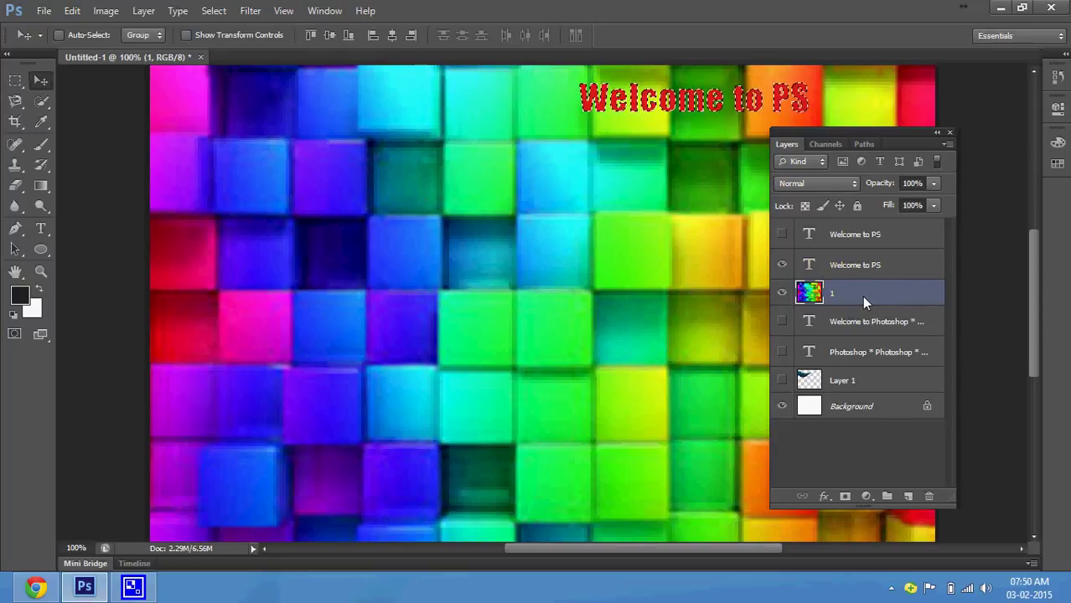
- Hide photo and text, copy the lettering-shaped photo to Layer 2, move it up-left, then hide it
click(782, 292)
click(782, 265)
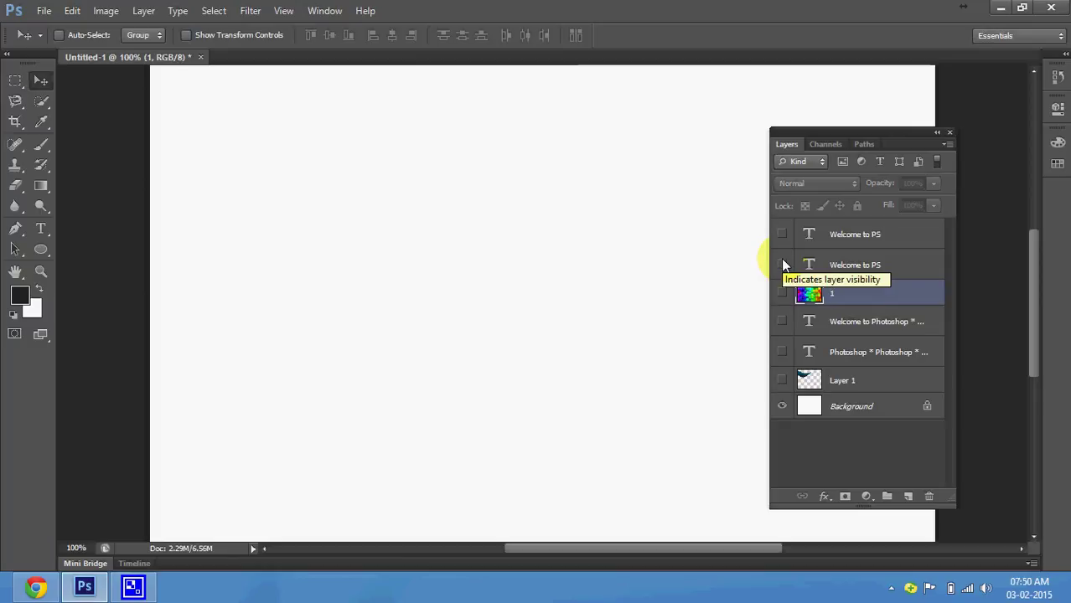
key(ctrl+j)
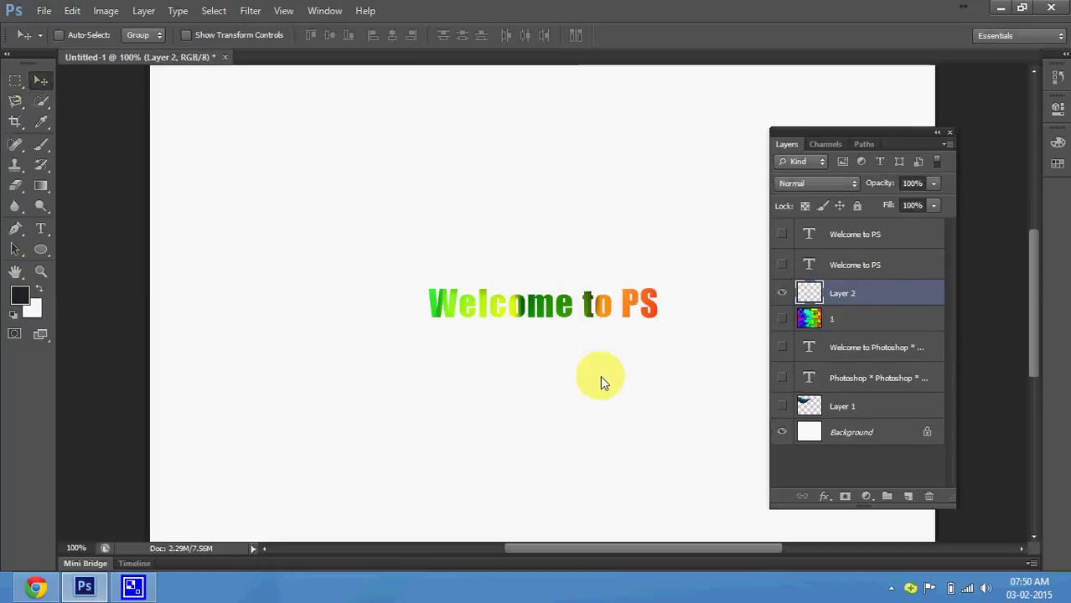
mouse_move(633, 287)
mouse_down()
mouse_move(505, 199)
mouse_move(507, 184)
mouse_up()
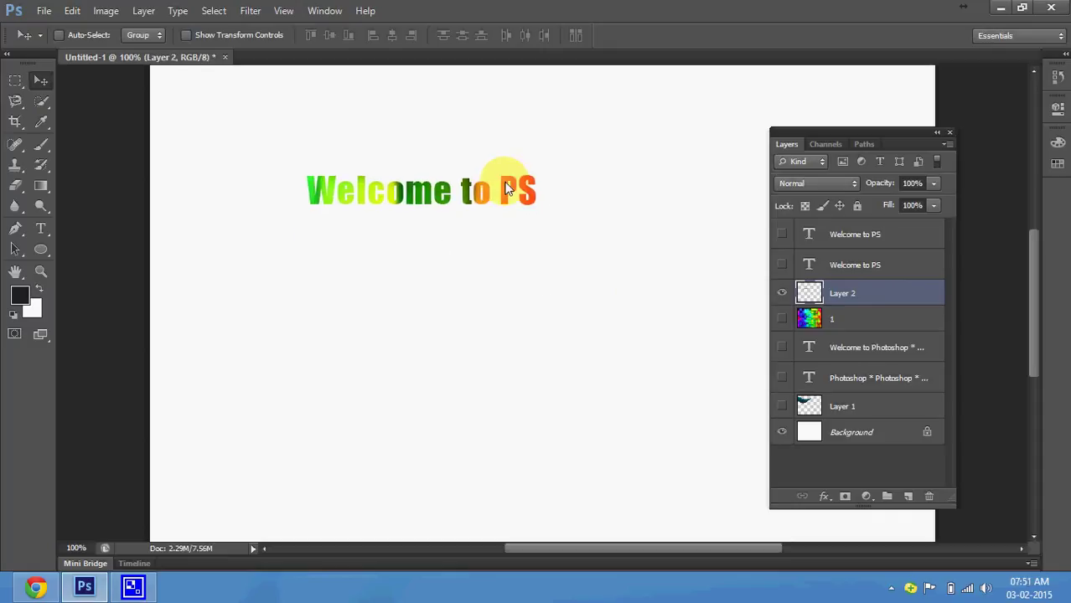
click(782, 293)
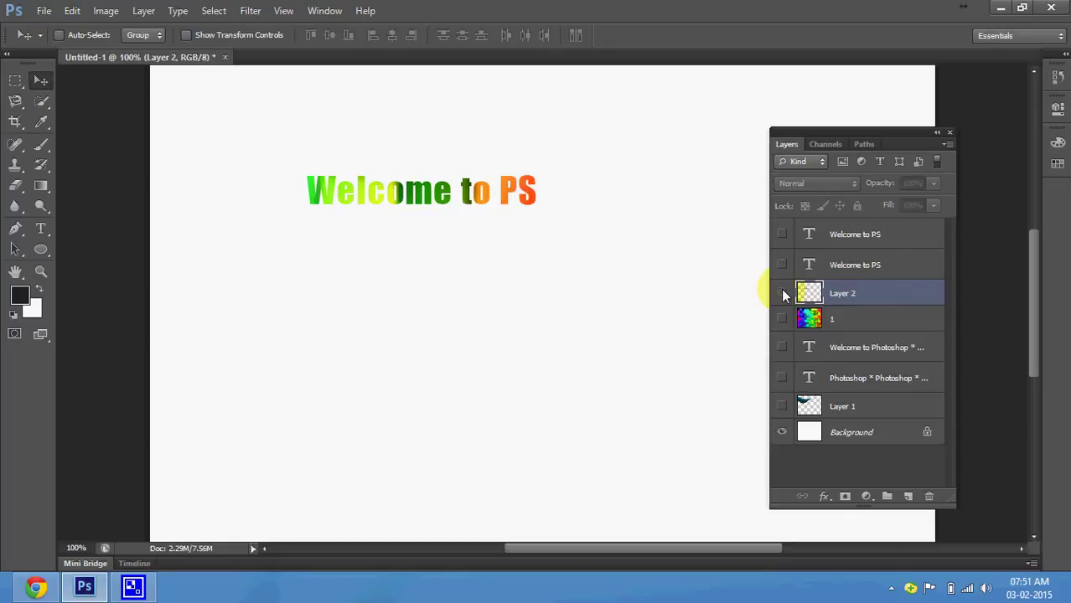
- Show both layers, move the cubes photo directly above the text, and clip it with Alt+Ctrl+G
click(782, 320)
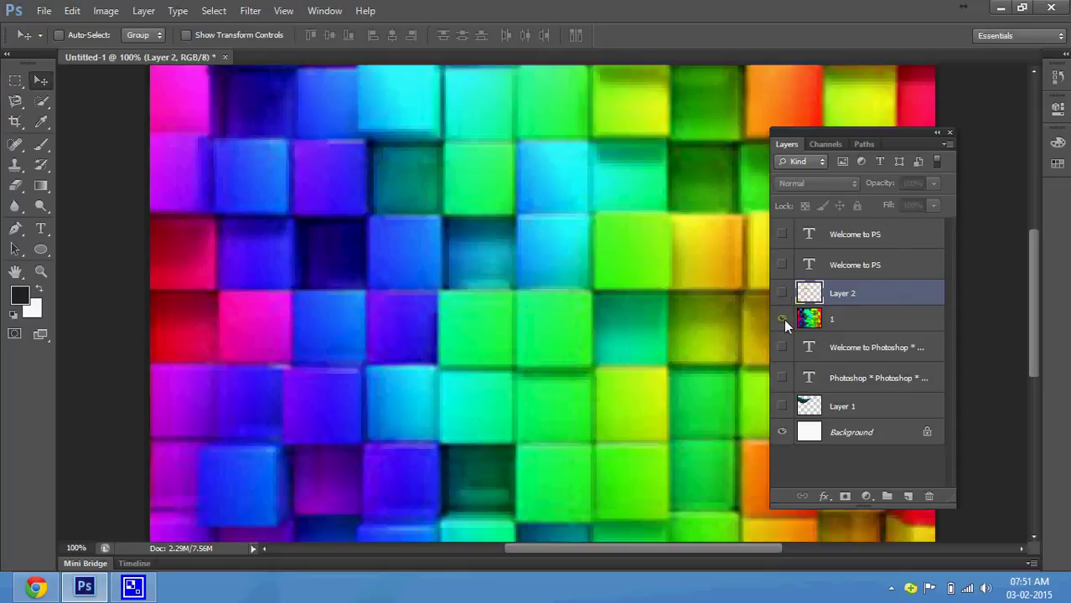
click(872, 270)
key(ctrl+bracketleft)
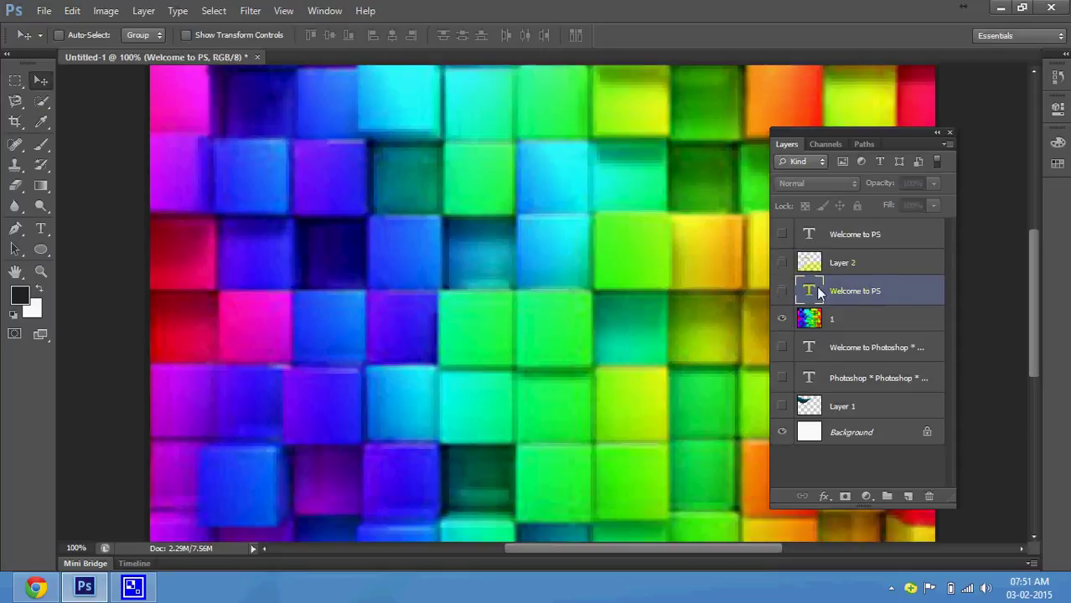
click(782, 291)
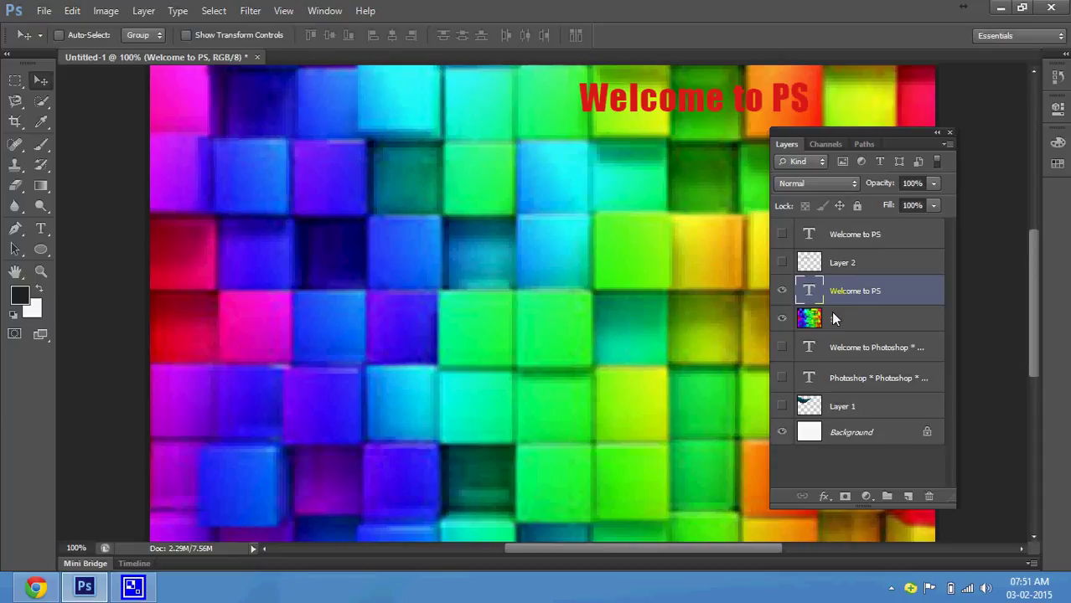
click(832, 318)
key(ctrl+bracketright)
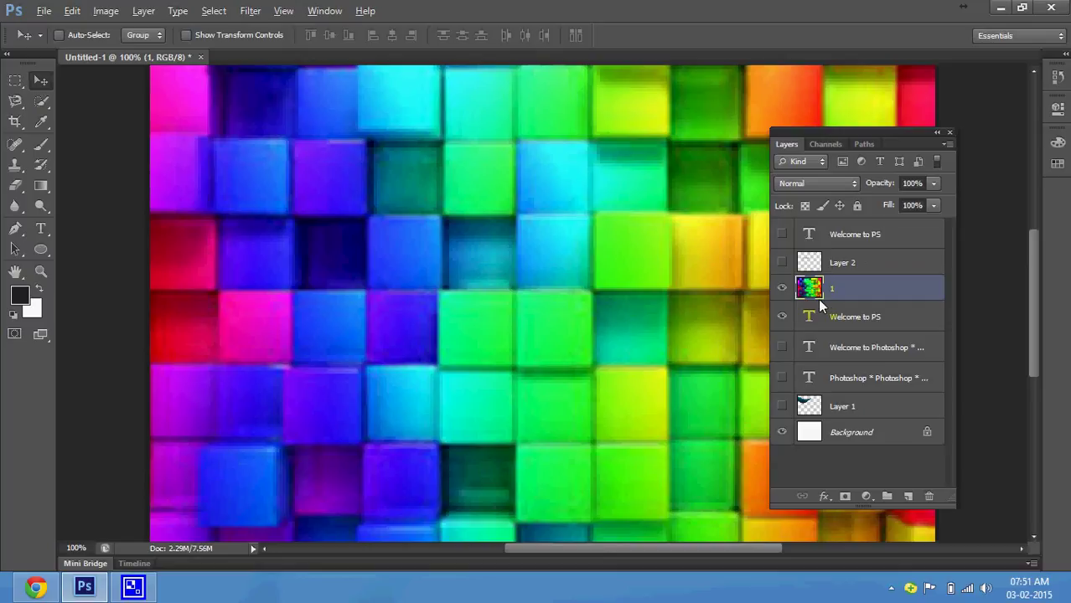
key(ctrl+alt+g)
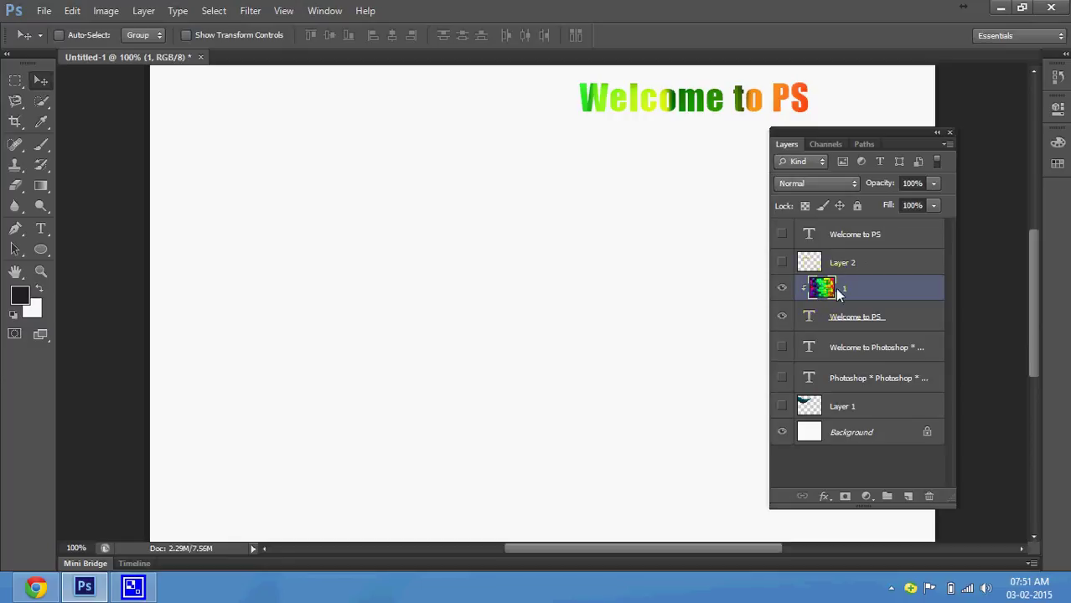
- Shift the clipped photo inside the lettering to recolour it, then zoom to 200%
mouse_move(694, 95)
mouse_down()
mouse_move(633, 121)
mouse_move(528, 115)
mouse_up()
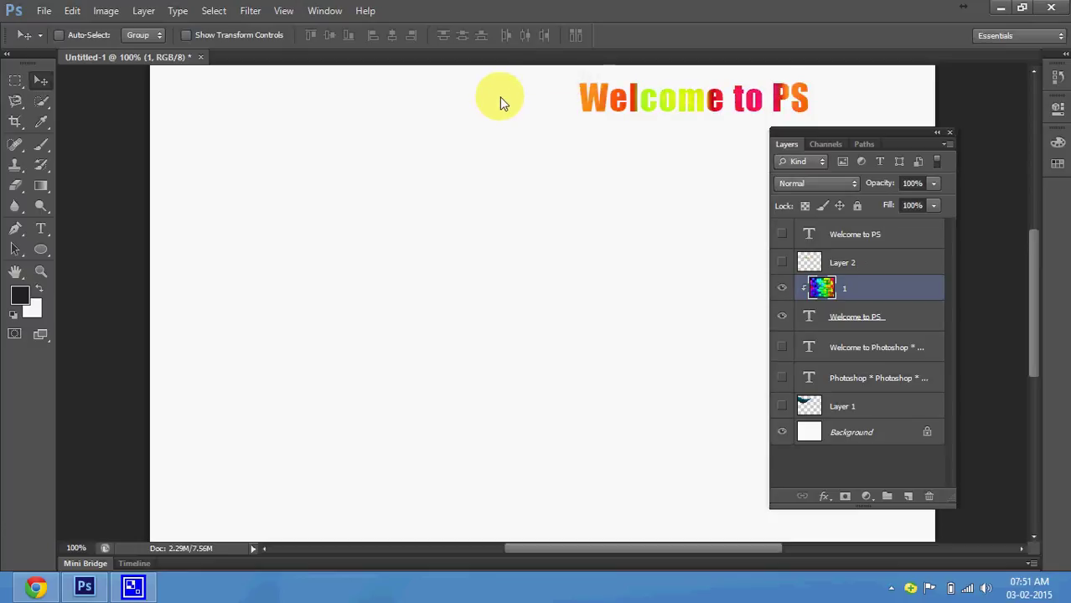
drag(527, 114, 501, 99)
key(ctrl+plus)
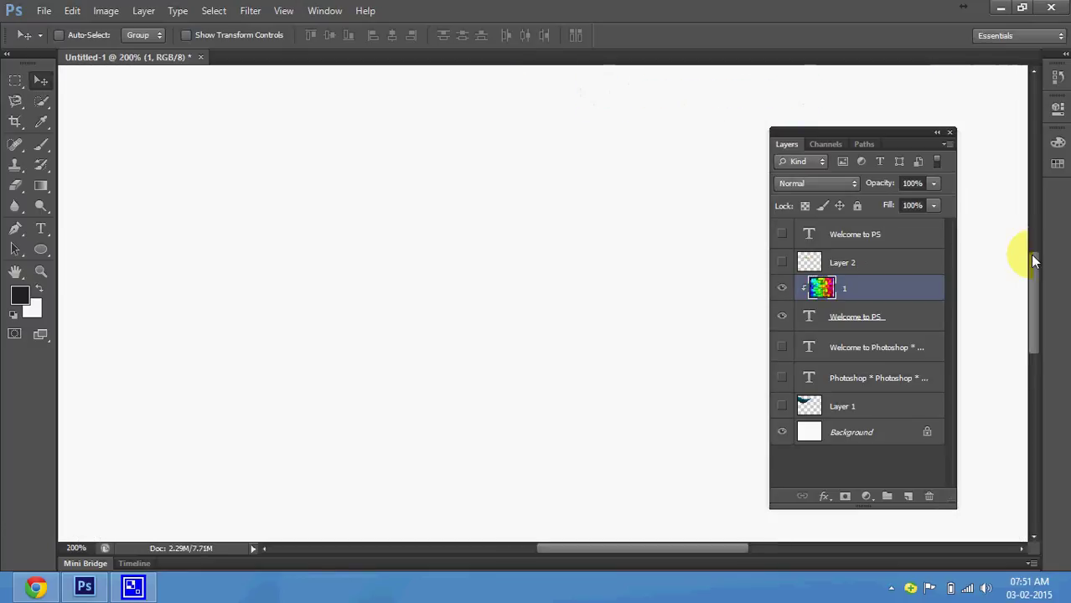
drag(1030, 194, 1030, 179)
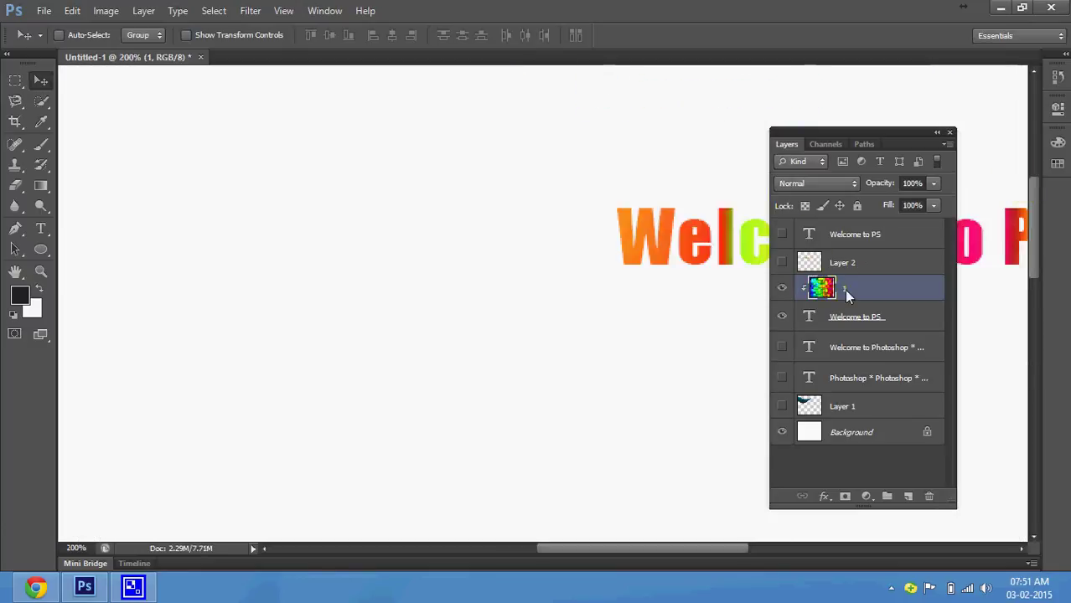
- Move the Welcome to PS text left into full view and release the clipping mask
click(912, 322)
mouse_move(702, 238)
mouse_down()
mouse_move(272, 247)
mouse_move(225, 193)
mouse_move(246, 322)
mouse_move(310, 252)
mouse_move(437, 239)
mouse_move(400, 295)
mouse_move(321, 337)
mouse_move(278, 323)
mouse_move(256, 284)
mouse_up()
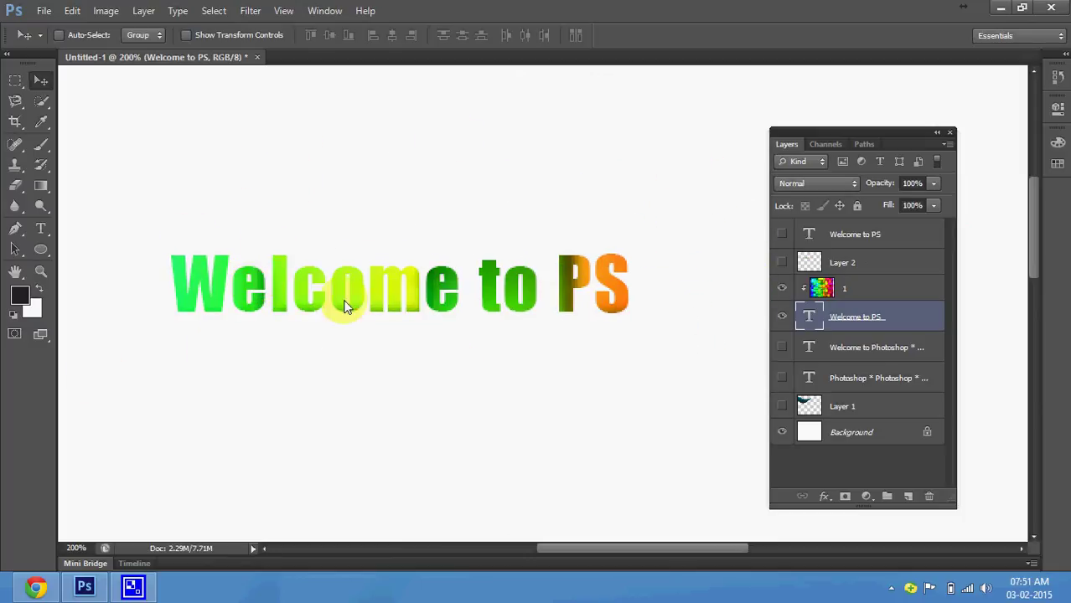
mouse_move(350, 296)
mouse_down()
mouse_move(340, 192)
mouse_move(318, 161)
mouse_move(358, 314)
mouse_move(391, 272)
mouse_up()
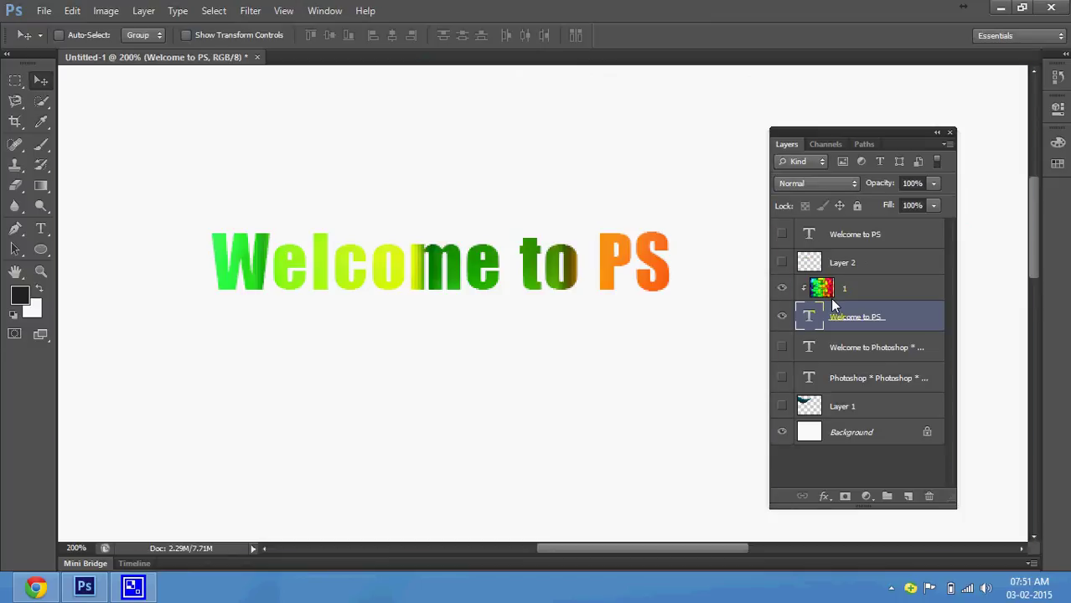
alt+click(833, 304)
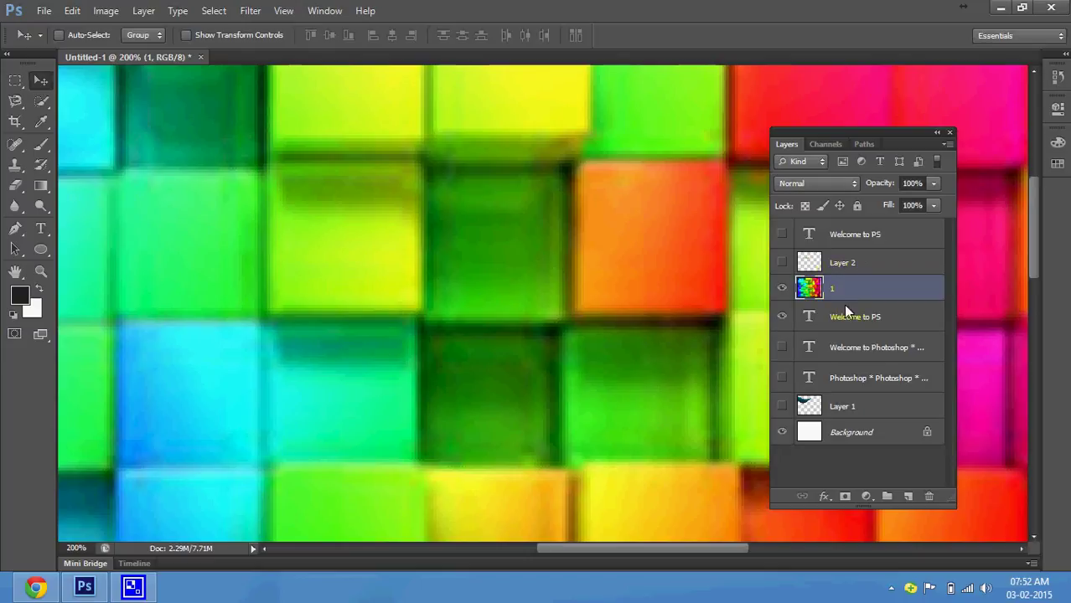
- Reclip the cubes photo to the text, shift it, then unclip and move it below the text
click(846, 315)
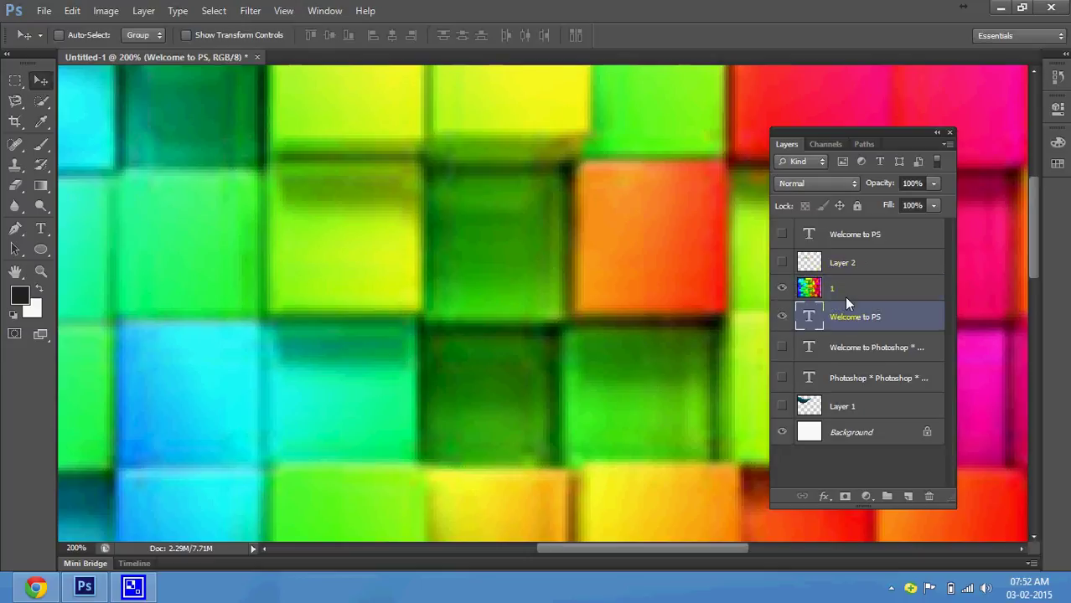
click(847, 293)
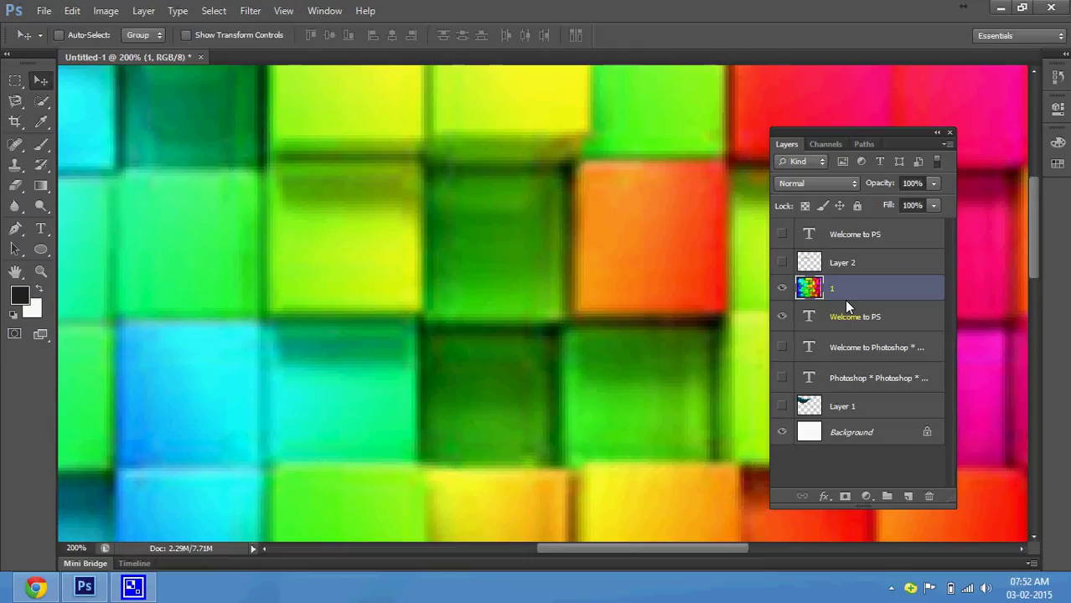
alt+click(847, 303)
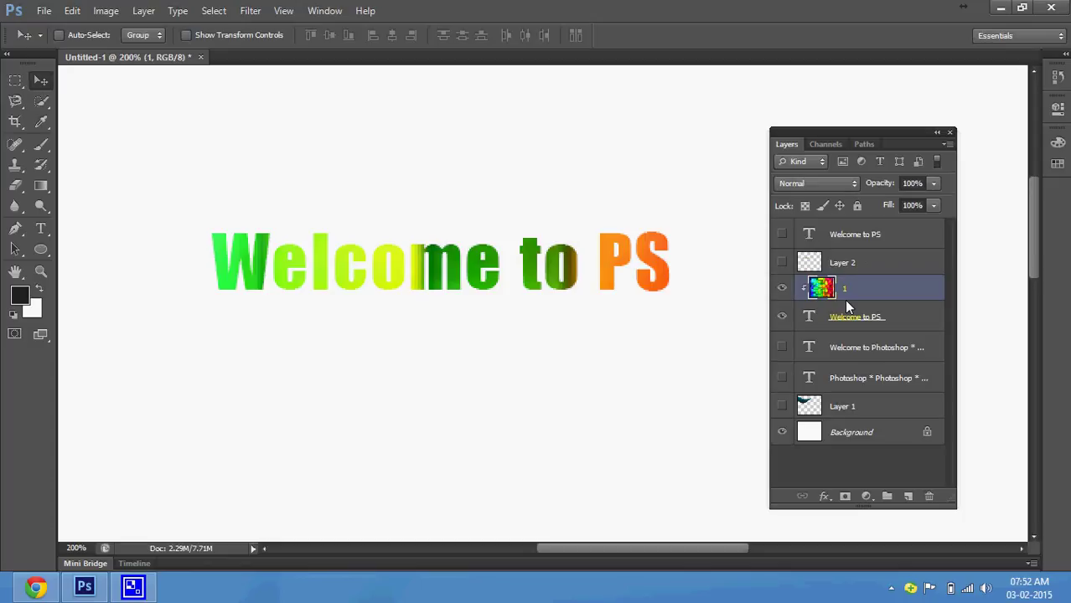
drag(491, 280, 507, 281)
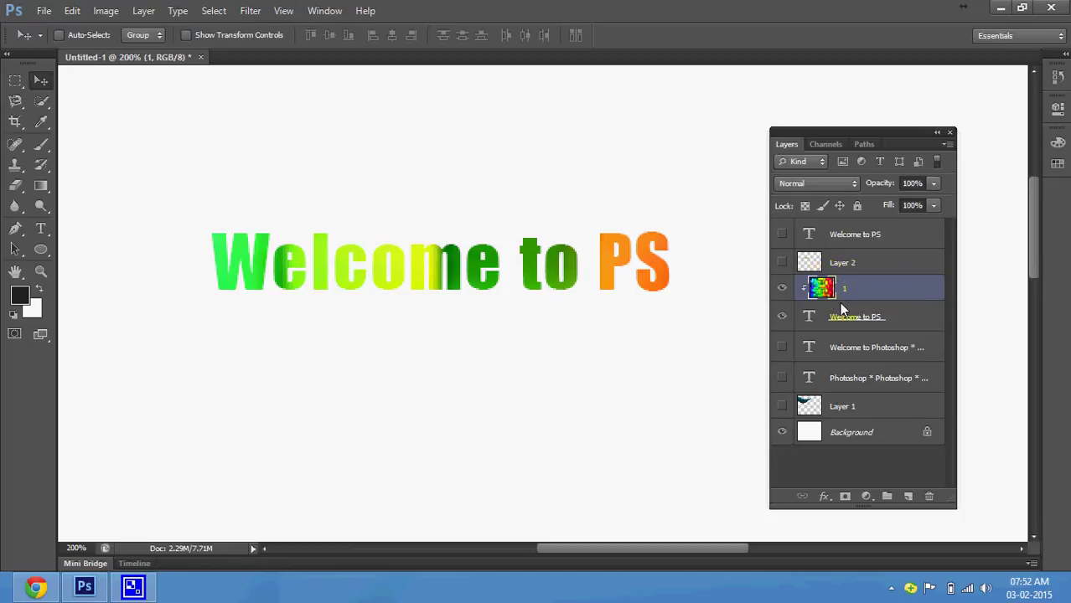
alt+click(840, 303)
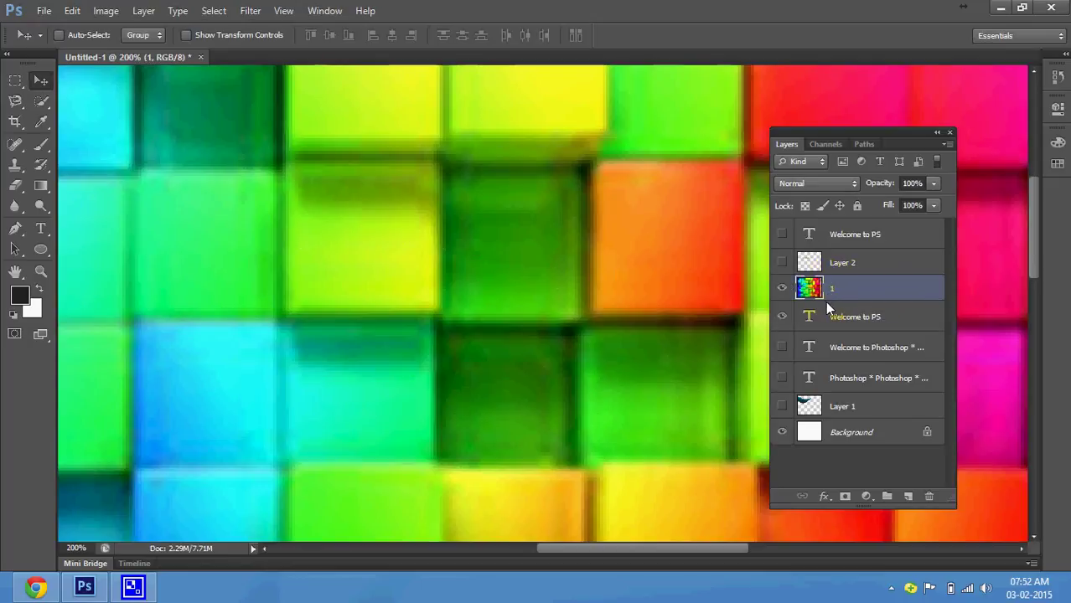
key(ctrl+bracketleft)
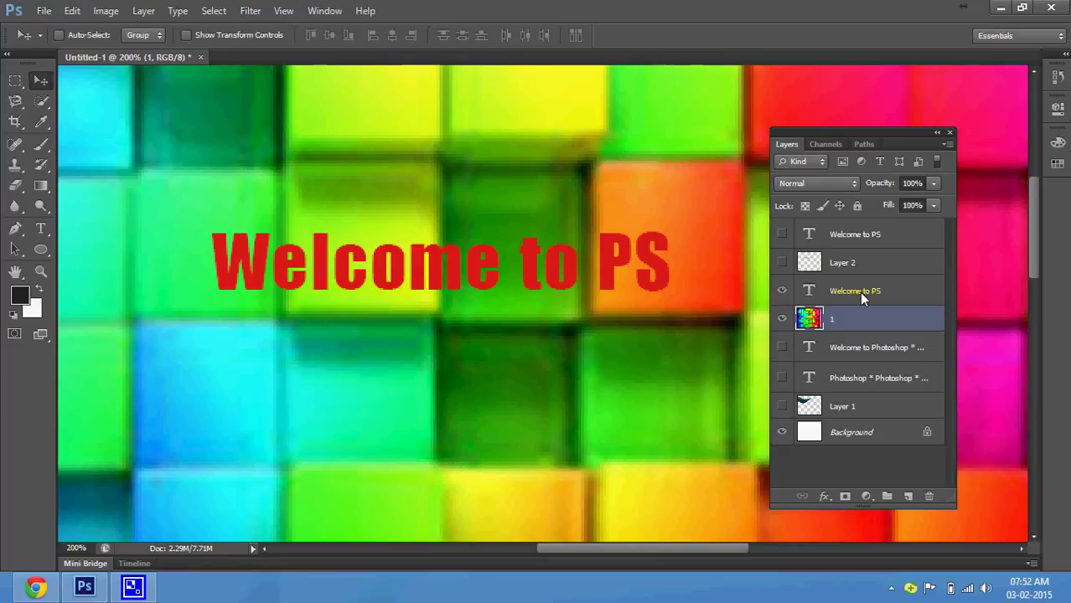
- Move the text and cubes photo down together, then reselect only the photo layer
ctrl+click(859, 292)
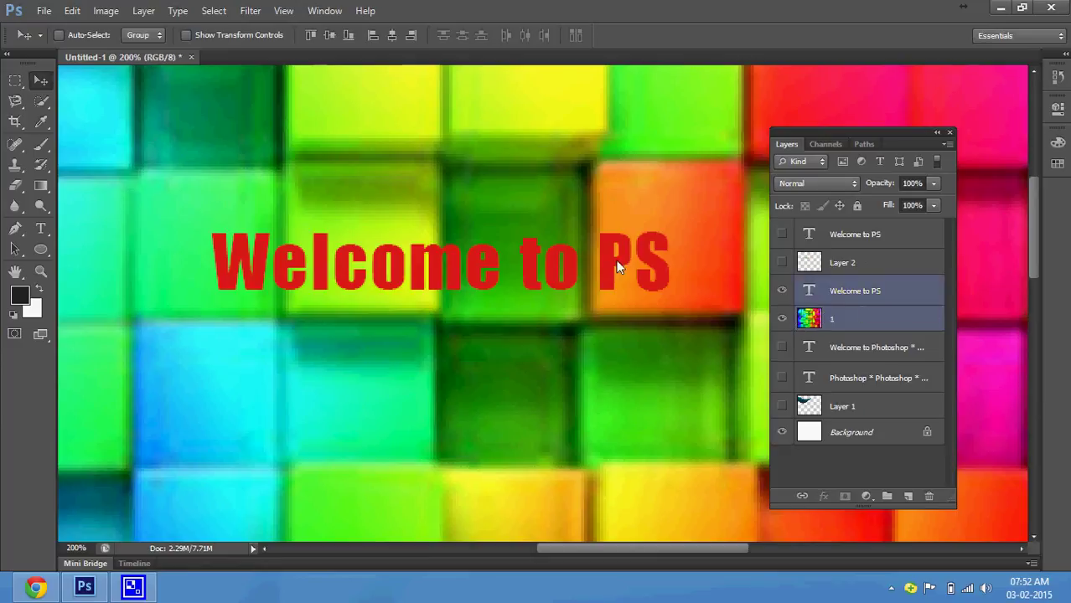
drag(618, 267, 619, 293)
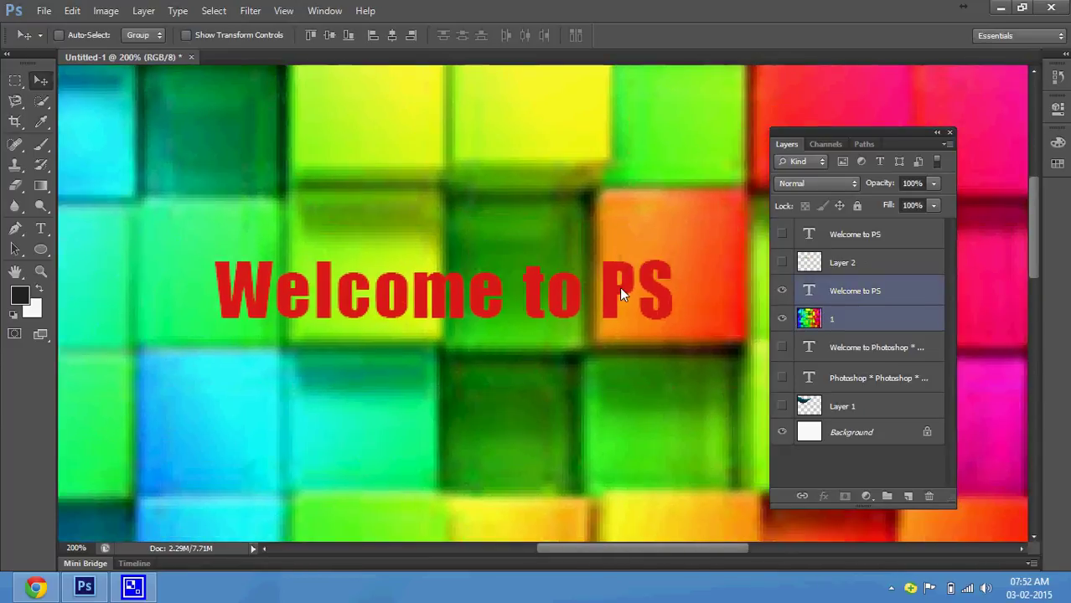
click(841, 319)
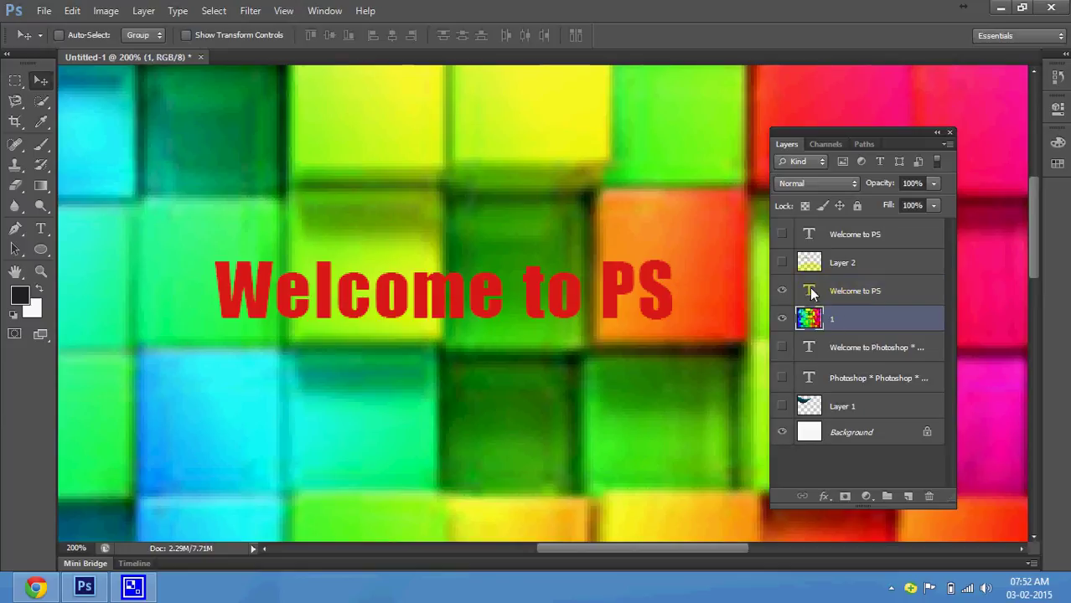
- Load the lettering selection, hide text and photo, and put the photo-filled lettering on Layer 3
ctrl+click(811, 289)
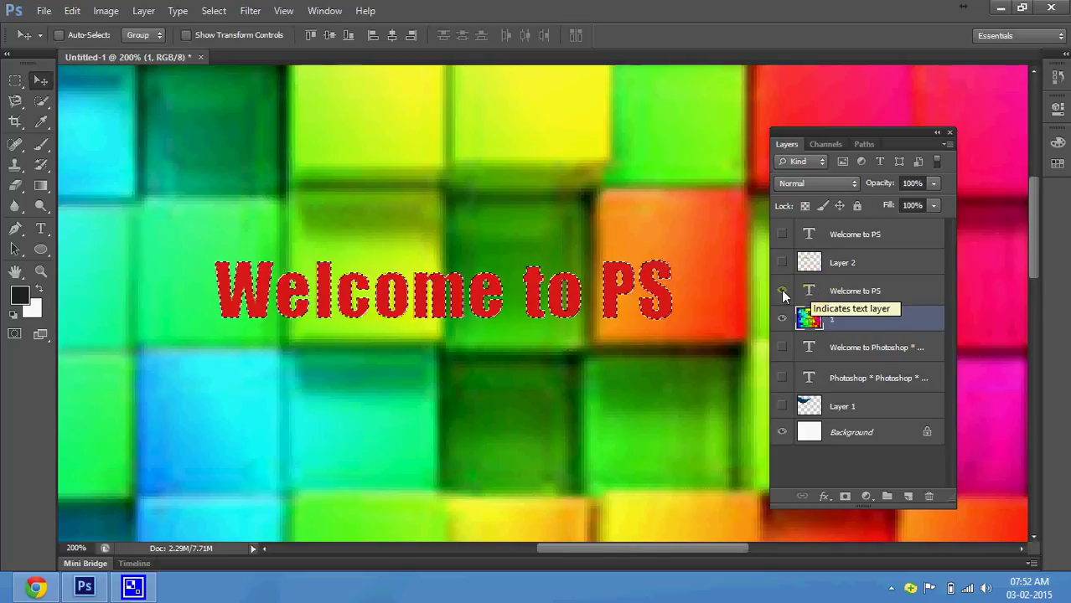
click(782, 291)
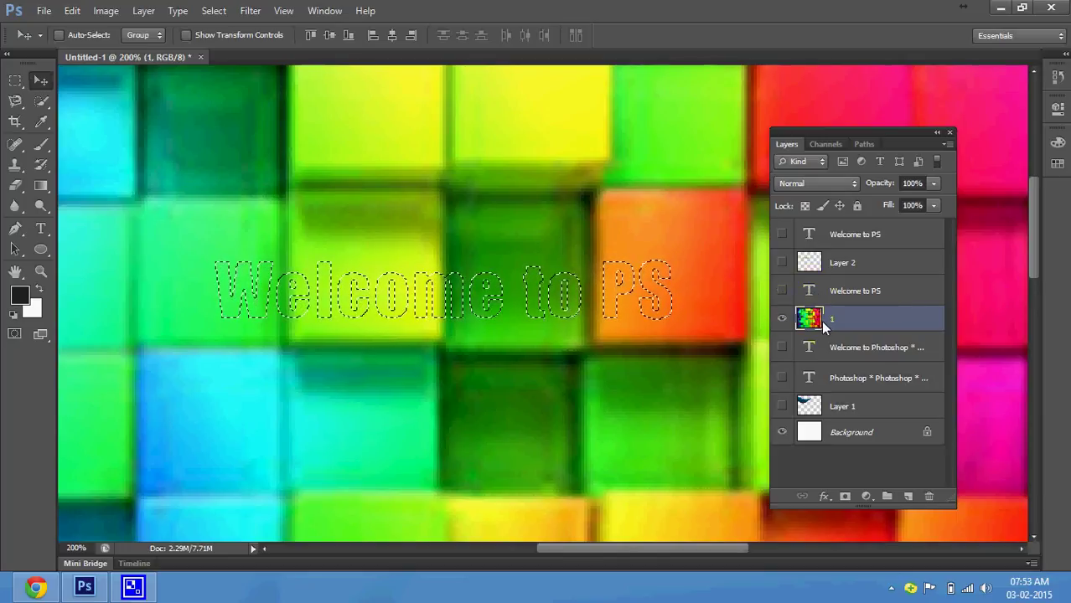
click(782, 319)
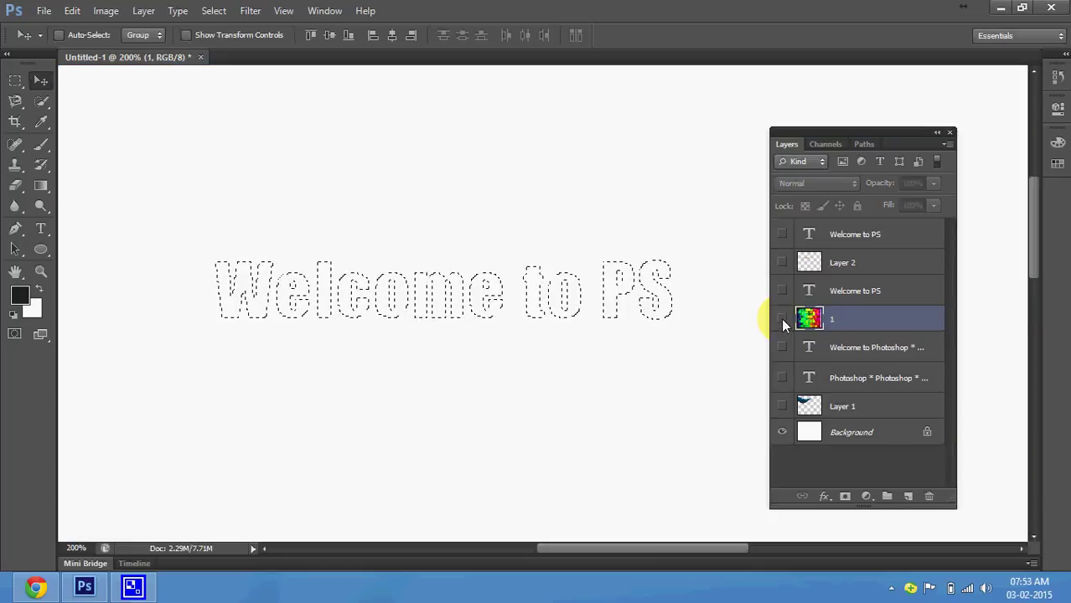
key(ctrl+d)
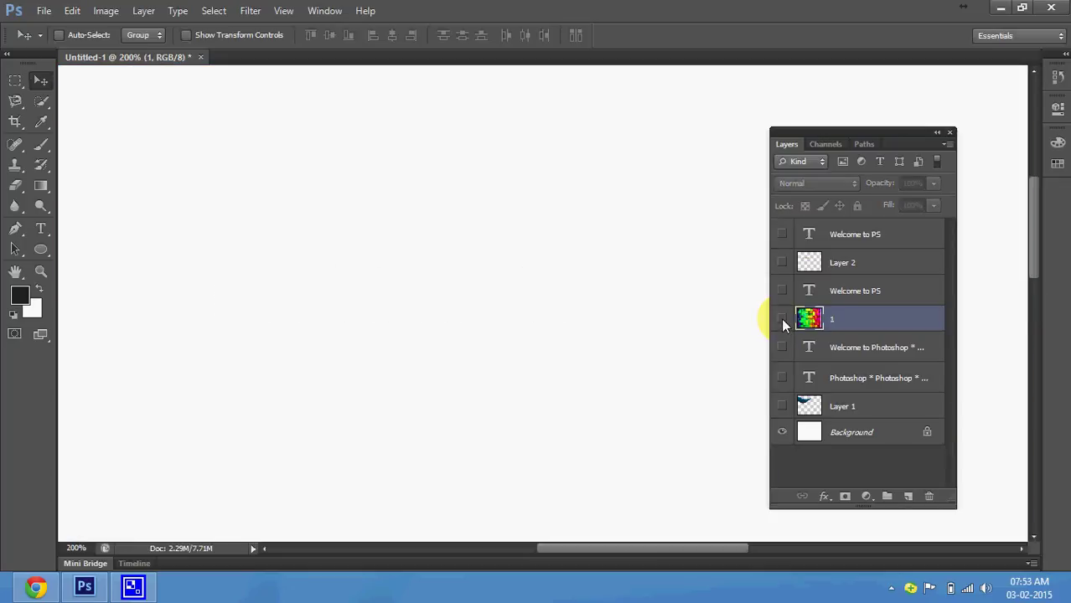
key(ctrl+v)
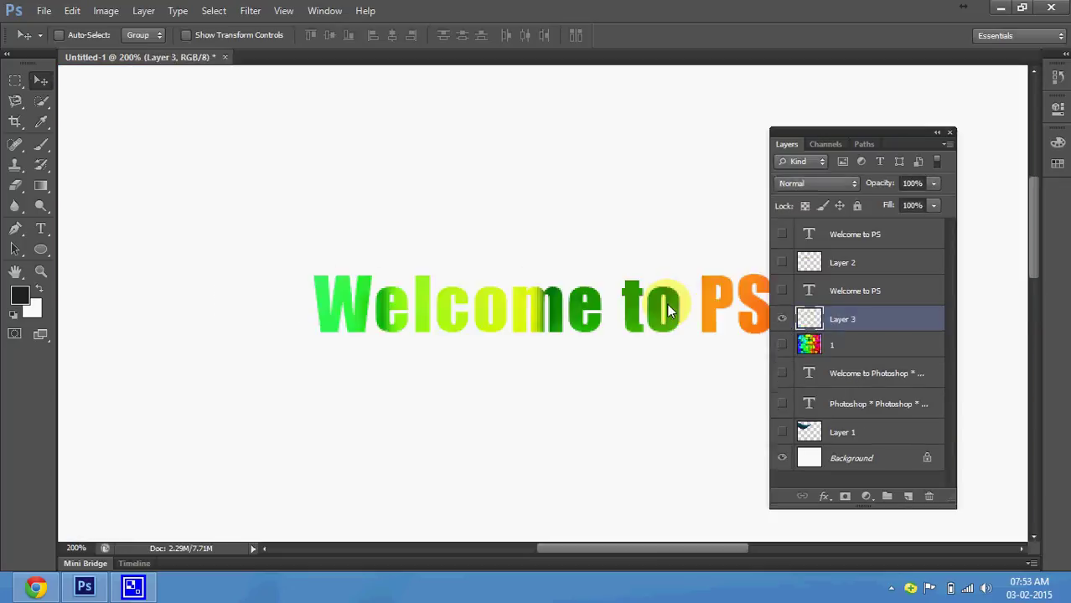
- Shift Layer 3's photo-filled lettering up-left, then hide Layer 3
mouse_move(657, 301)
mouse_down()
mouse_move(601, 243)
mouse_move(587, 184)
mouse_up()
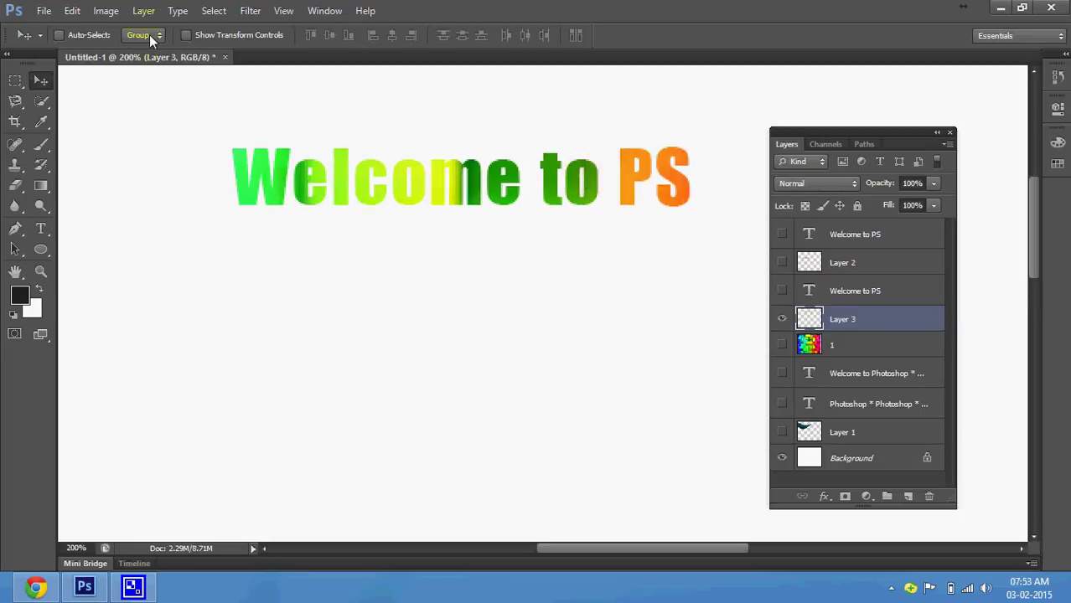
click(781, 318)
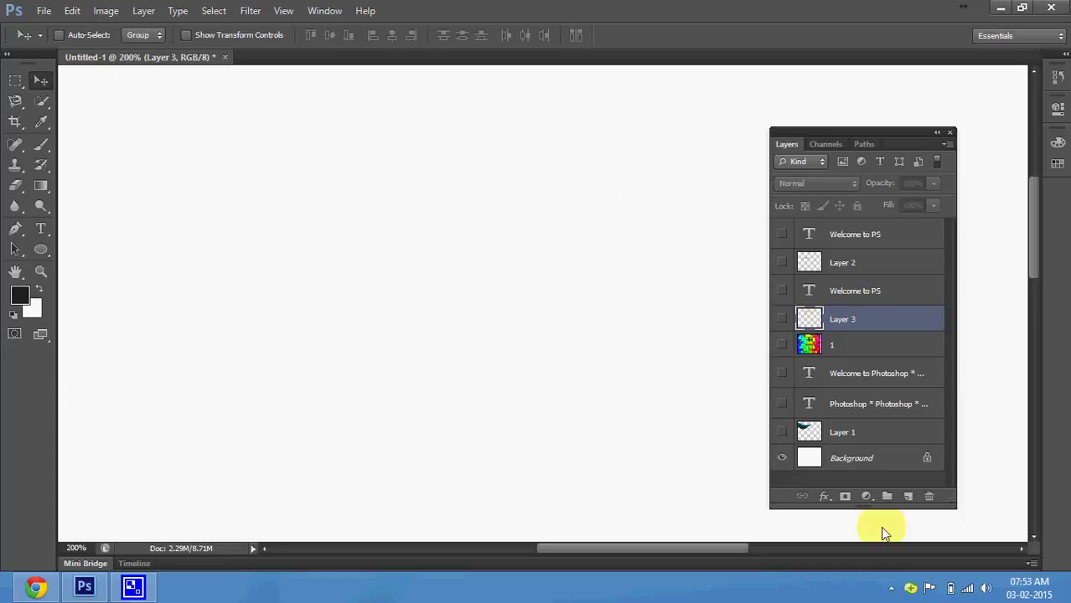
click(891, 589)
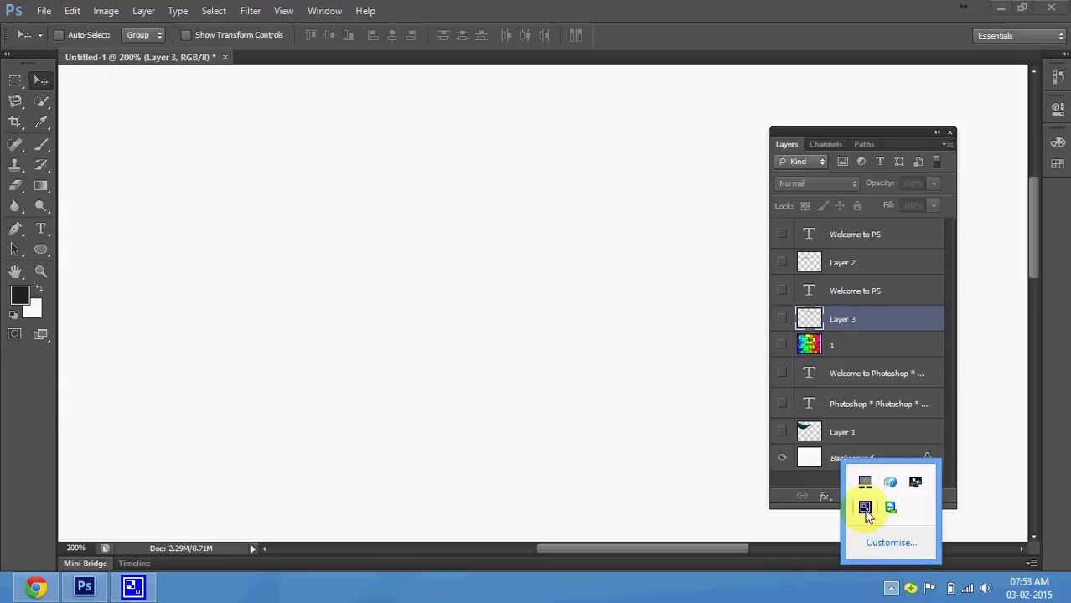
- Dismiss the screen recorder's tray menu and switch to the Pen tool in Path mode
right_click(864, 508)
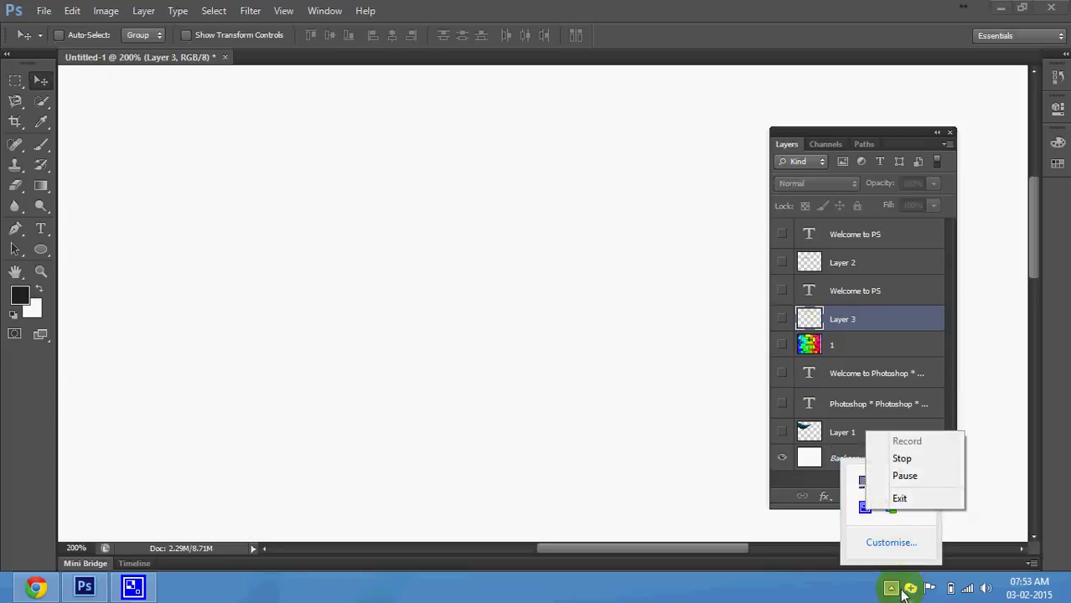
click(891, 592)
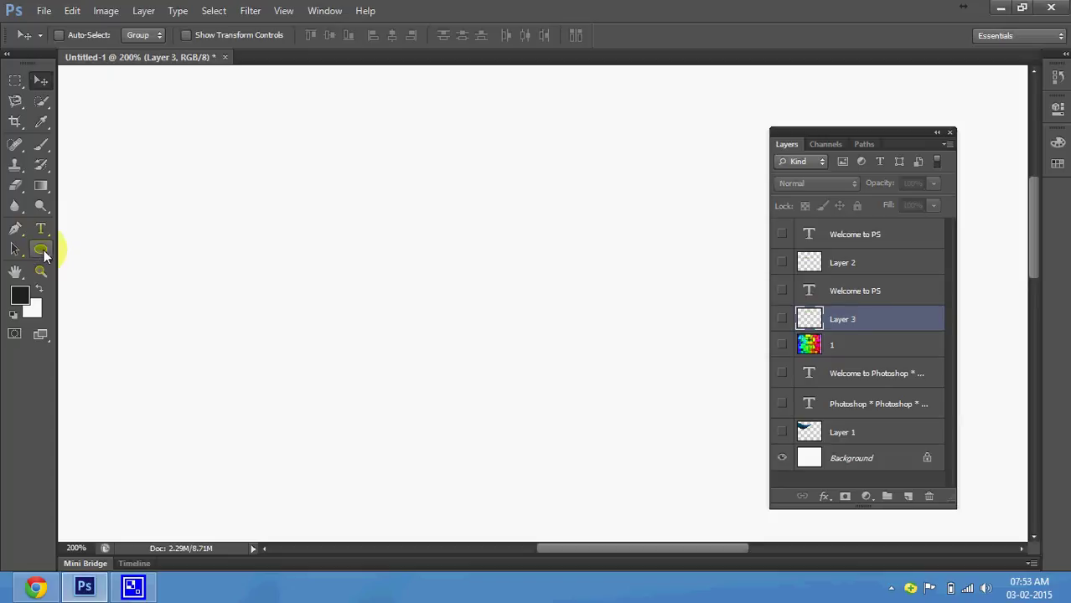
click(40, 250)
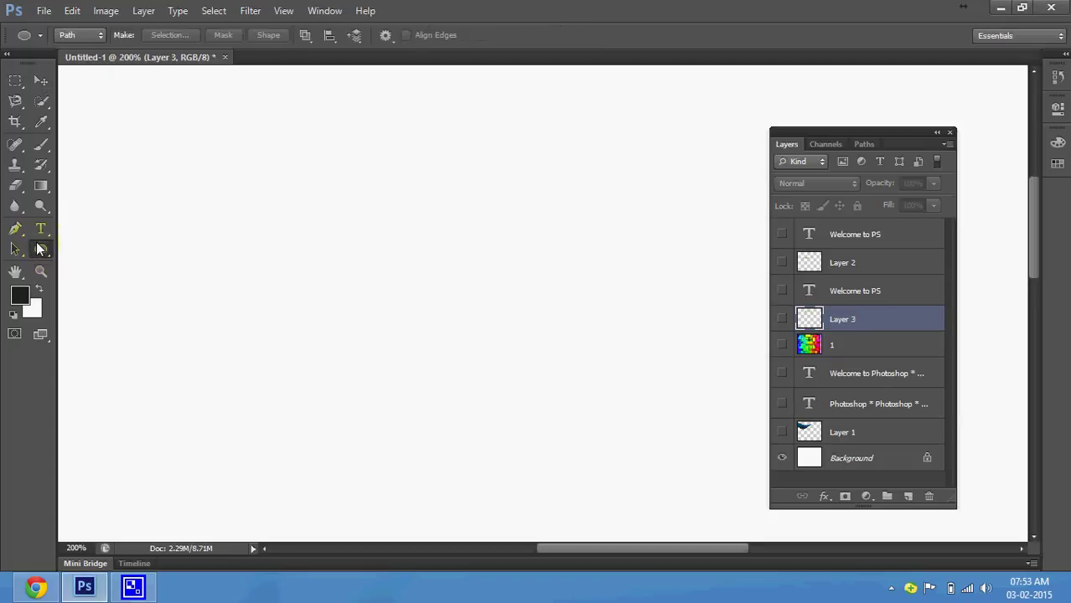
click(15, 228)
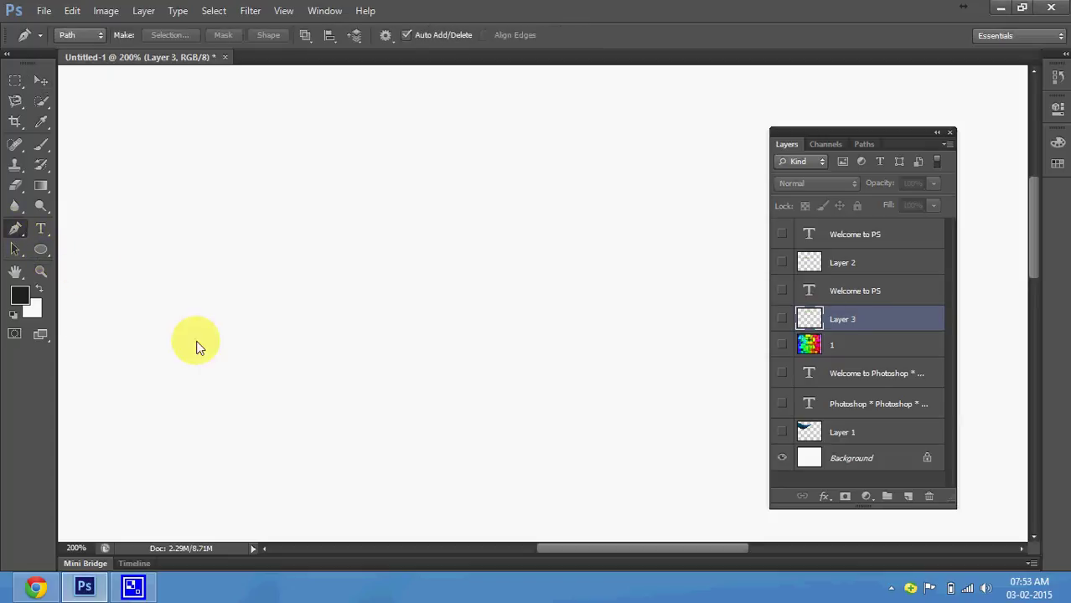
- Draft the slanted parallelogram cube face with Pen anchors, redoing the slanted bottom edge
click(311, 269)
click(311, 362)
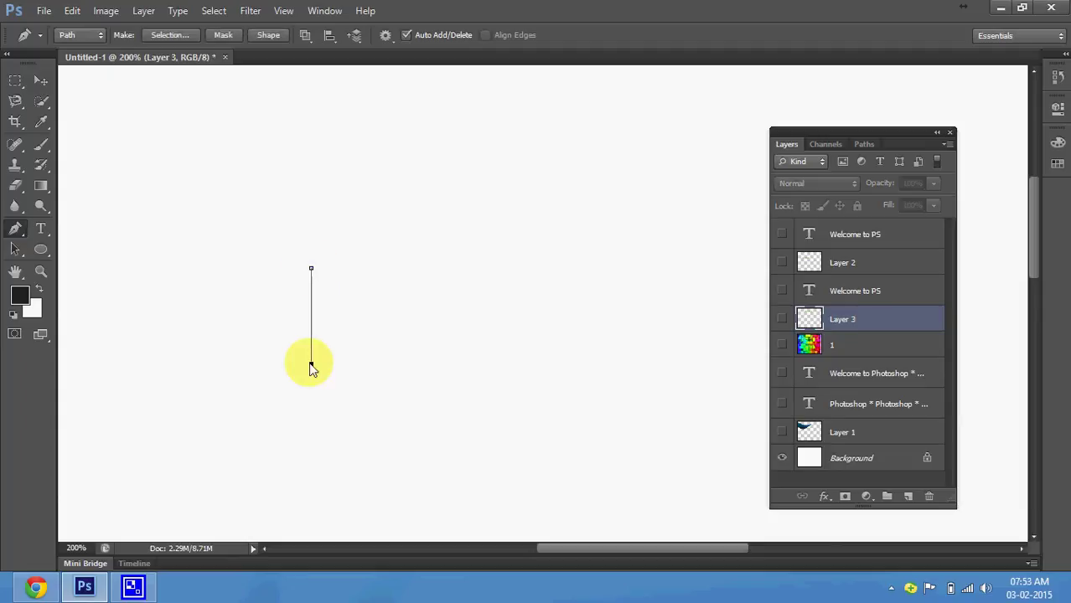
click(408, 401)
key(ctrl+z)
click(399, 406)
click(399, 295)
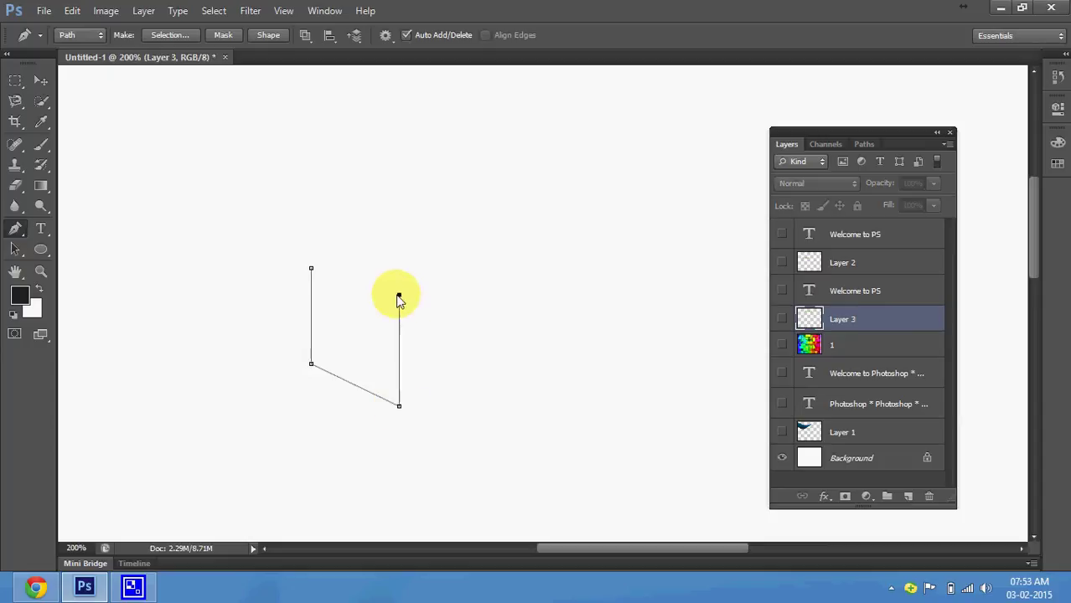
click(310, 268)
- Redraw the right edge straight up, close the parallelogram path, and convert it to a selection
key(ctrl+alt+z)
key(ctrl+alt+z)
key(ctrl+shift+z)
key(ctrl+alt+z)
click(394, 303)
key(ctrl+alt+z)
click(400, 303)
click(311, 270)
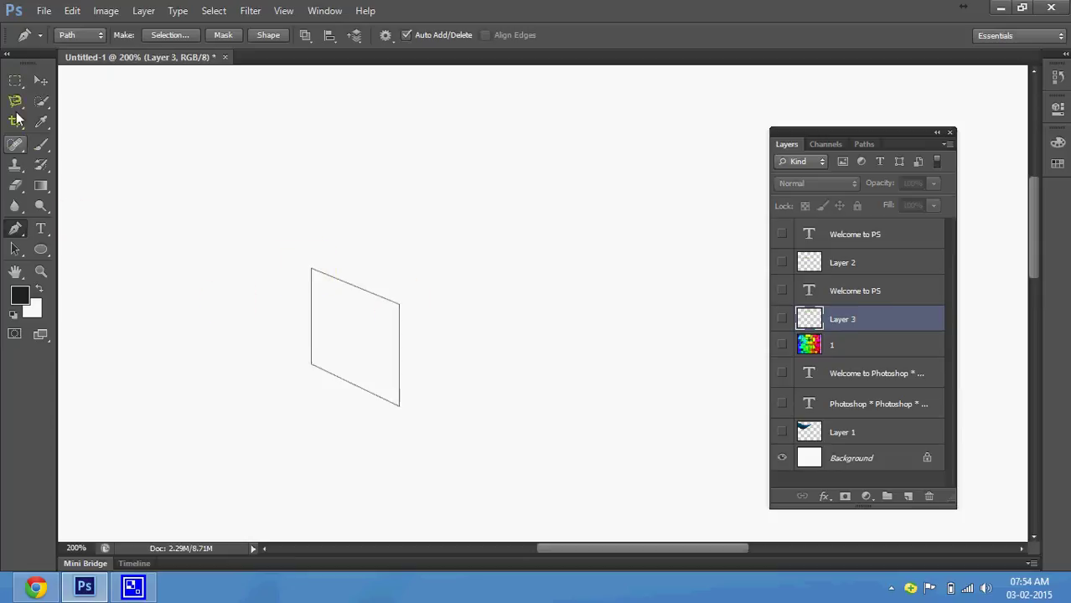
click(39, 80)
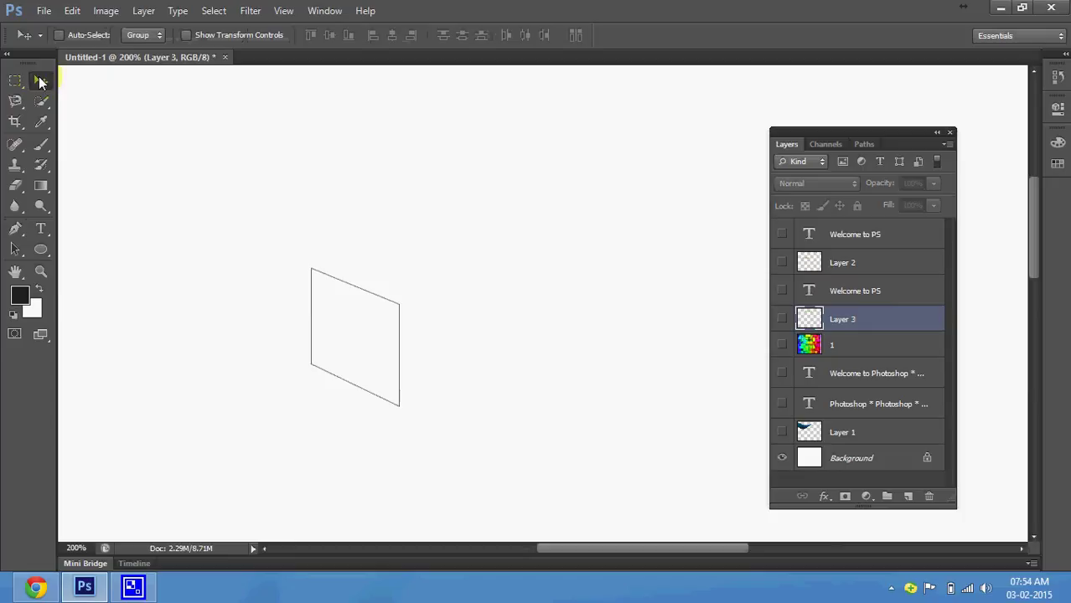
key(ctrl+Return)
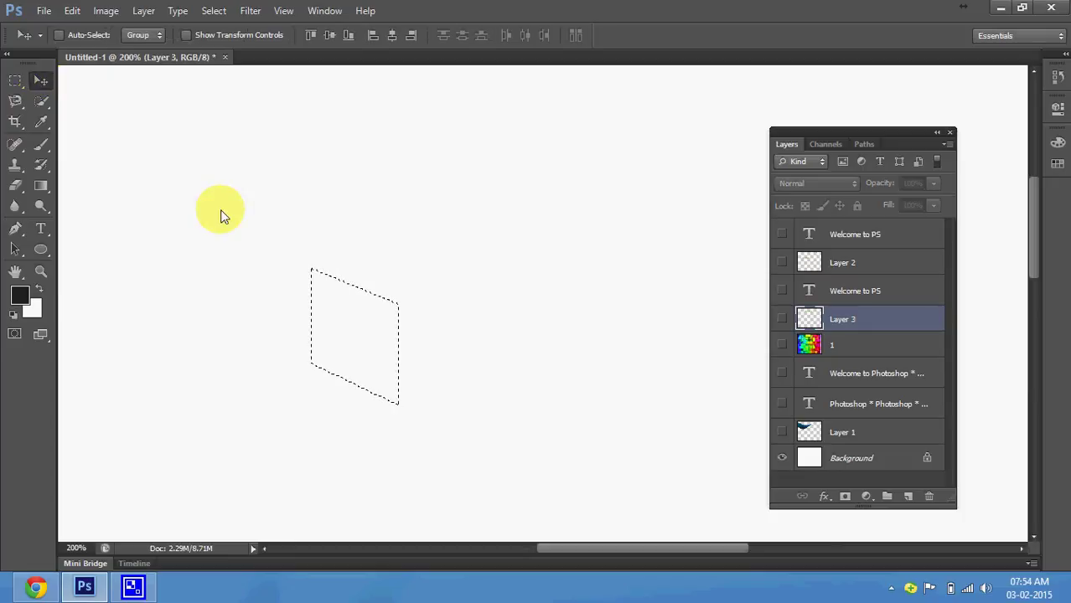
- Fill the parallelogram selection with a dark blue gradient on new Layer 4, then deselect
click(909, 496)
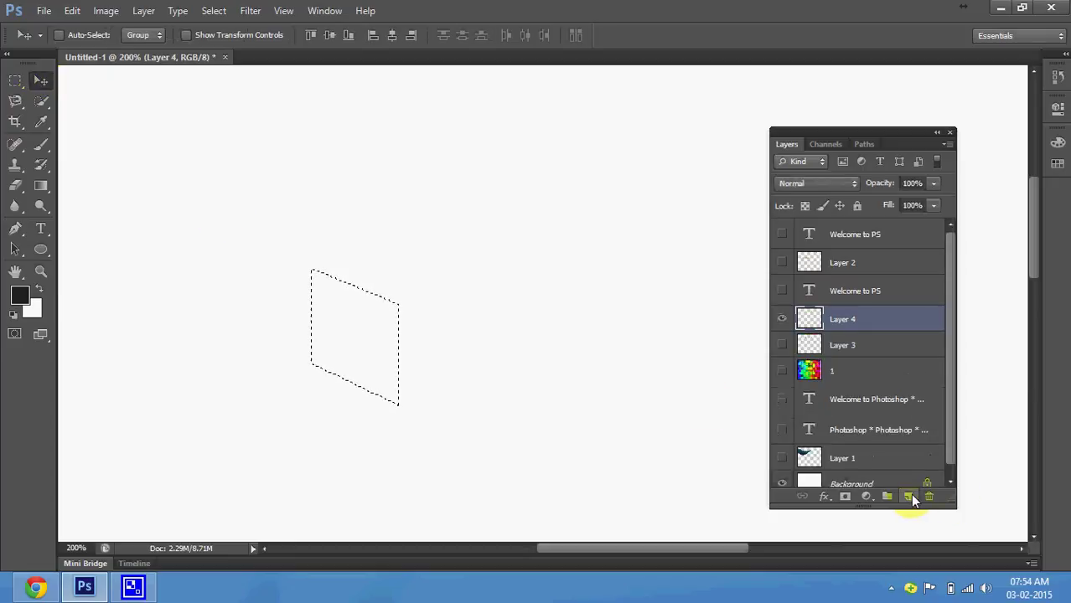
click(40, 186)
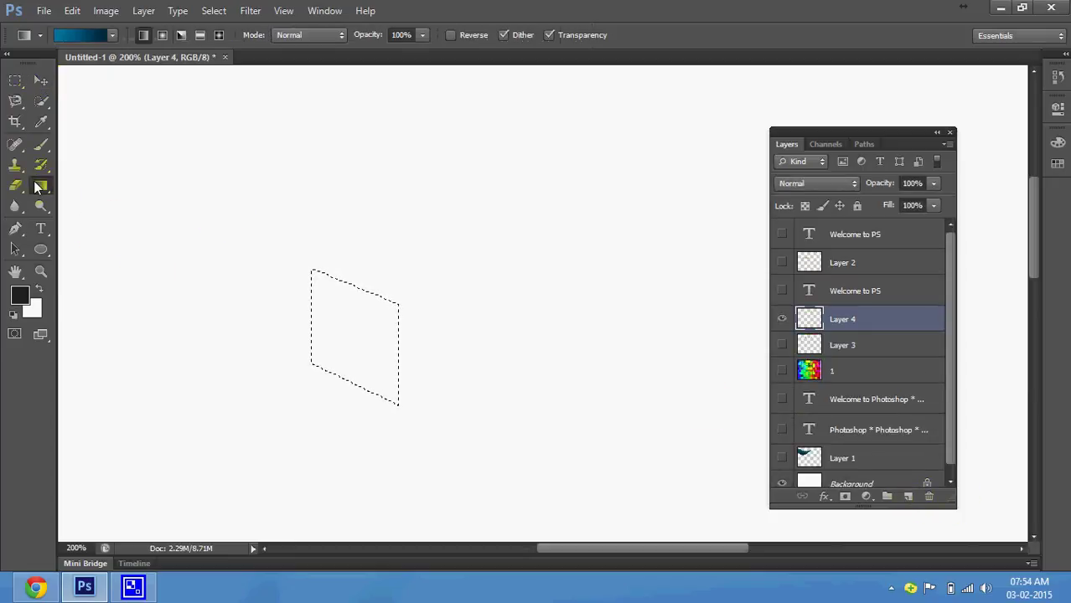
mouse_move(422, 352)
mouse_down()
mouse_move(342, 313)
mouse_move(472, 378)
mouse_up()
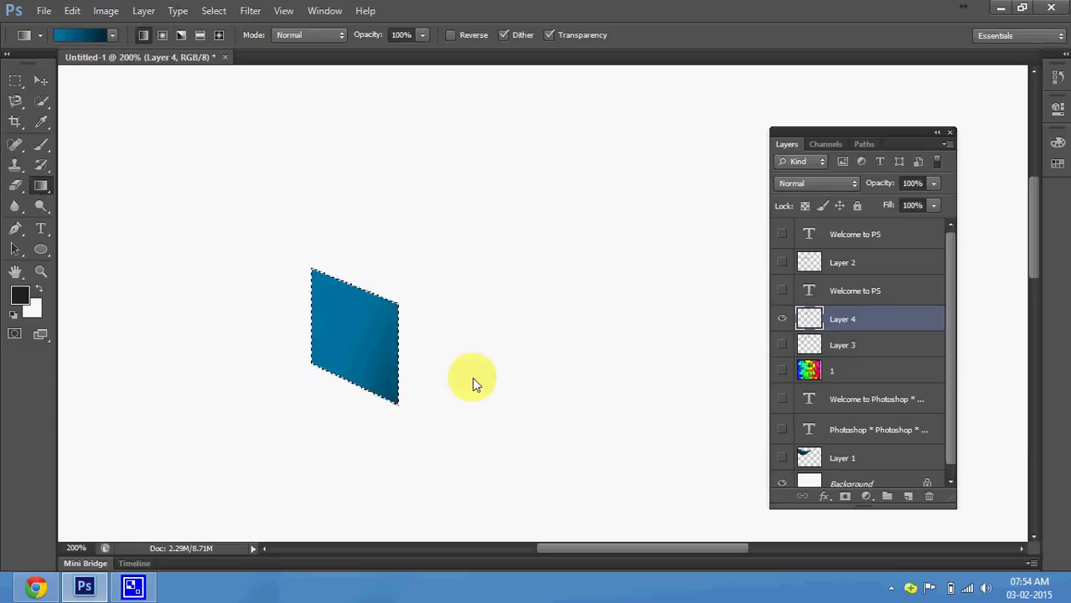
key(ctrl+d)
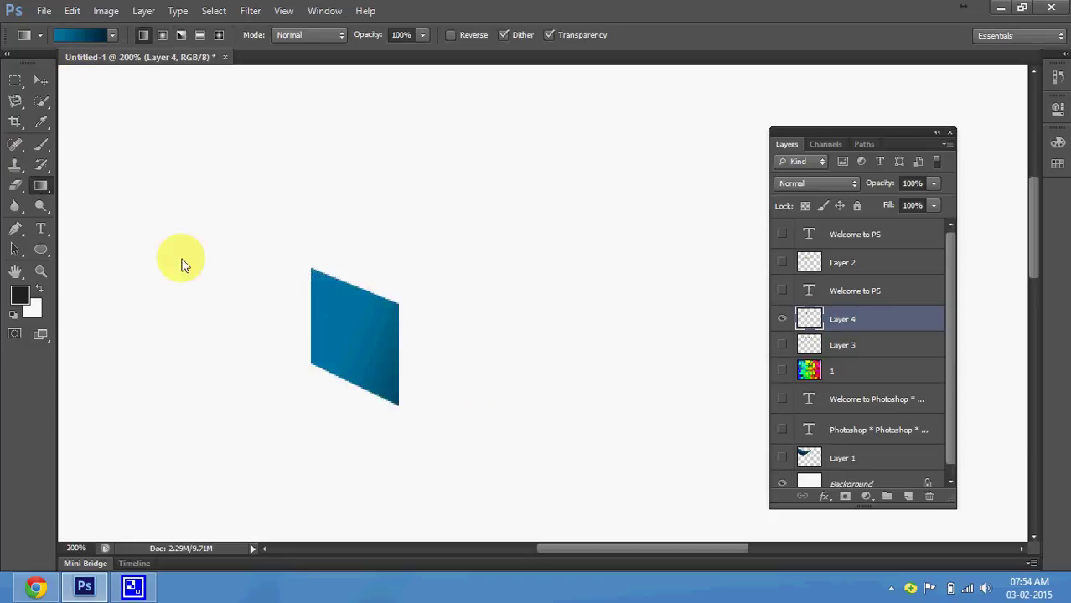
click(41, 83)
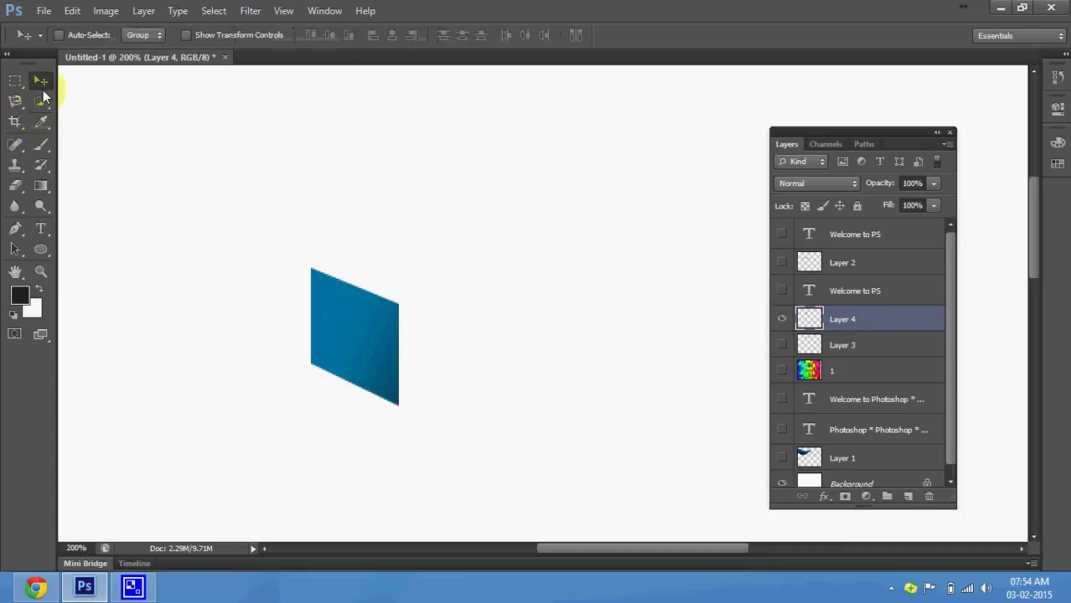
- Duplicate the blue face to the right and flip the copy horizontally
right_click(362, 347)
click(377, 350)
drag(377, 349, 498, 350)
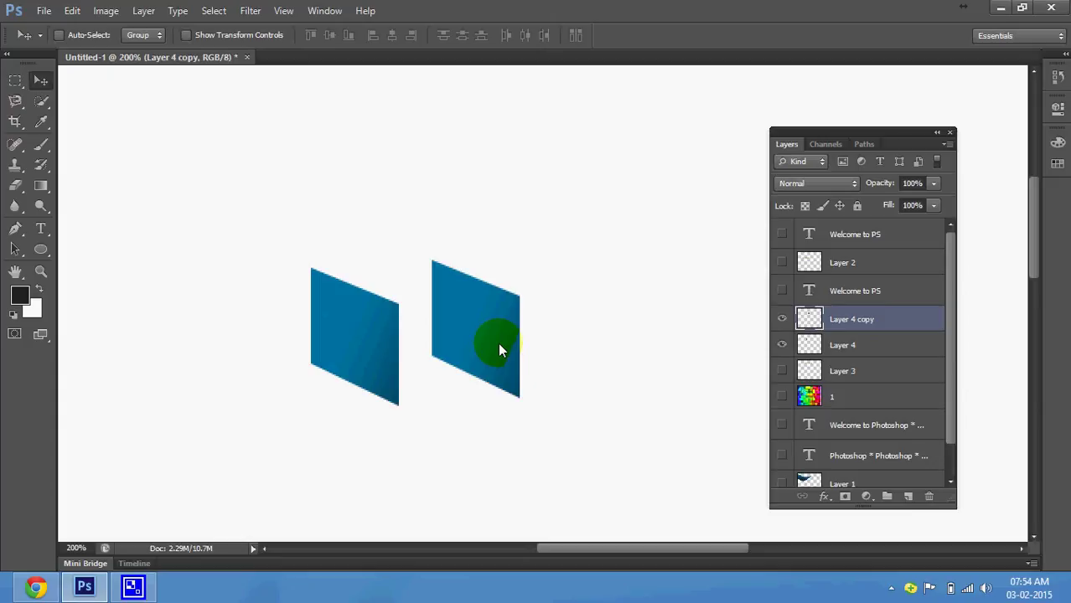
key(ctrl+t)
drag(500, 350, 477, 369)
right_click(478, 364)
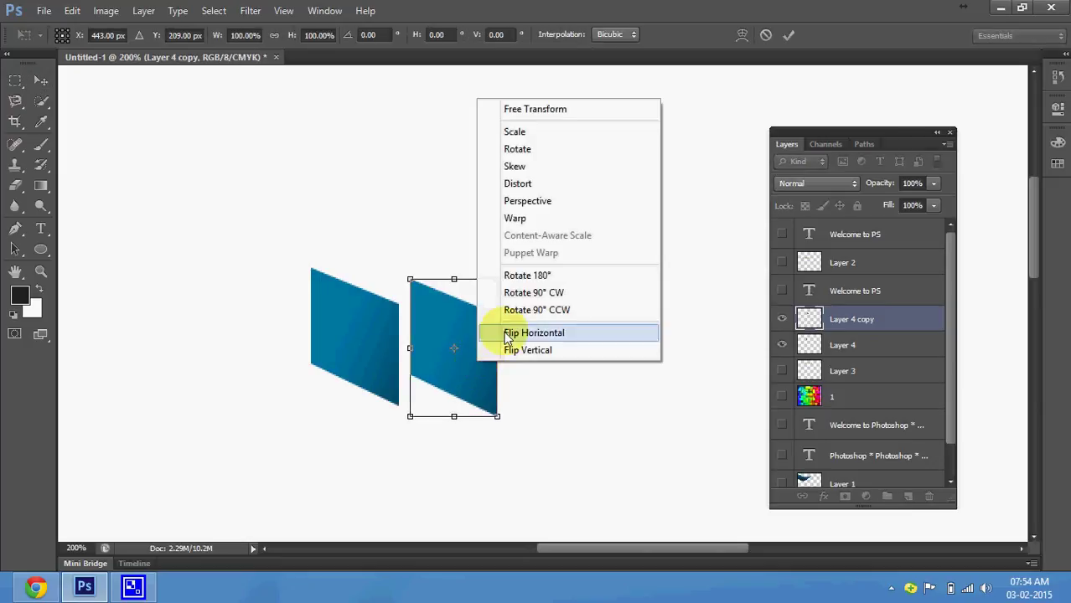
click(511, 333)
double_click(472, 343)
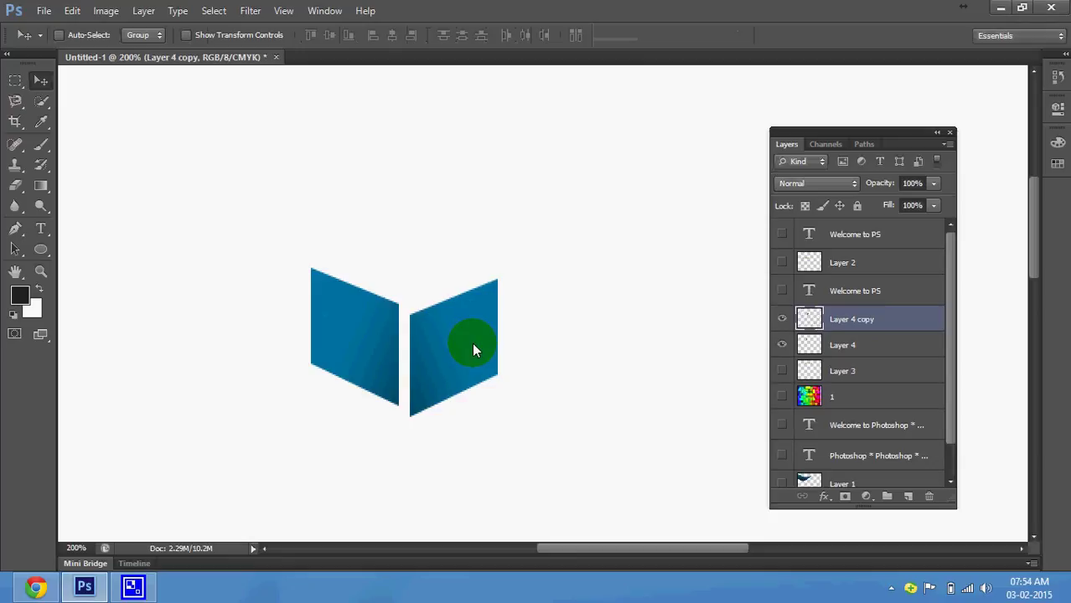
- Undo the flip, reselect the Layer 4 copy, and flip it horizontally again
key(ctrl+z)
right_click(472, 343)
click(459, 328)
key(ctrl+t)
right_click(459, 328)
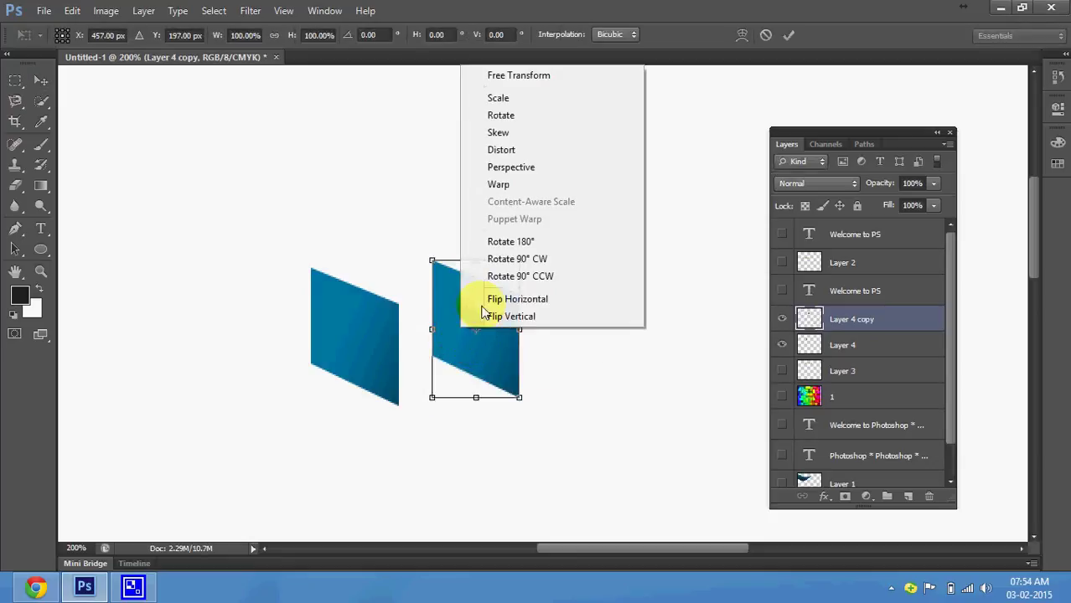
click(491, 299)
double_click(491, 308)
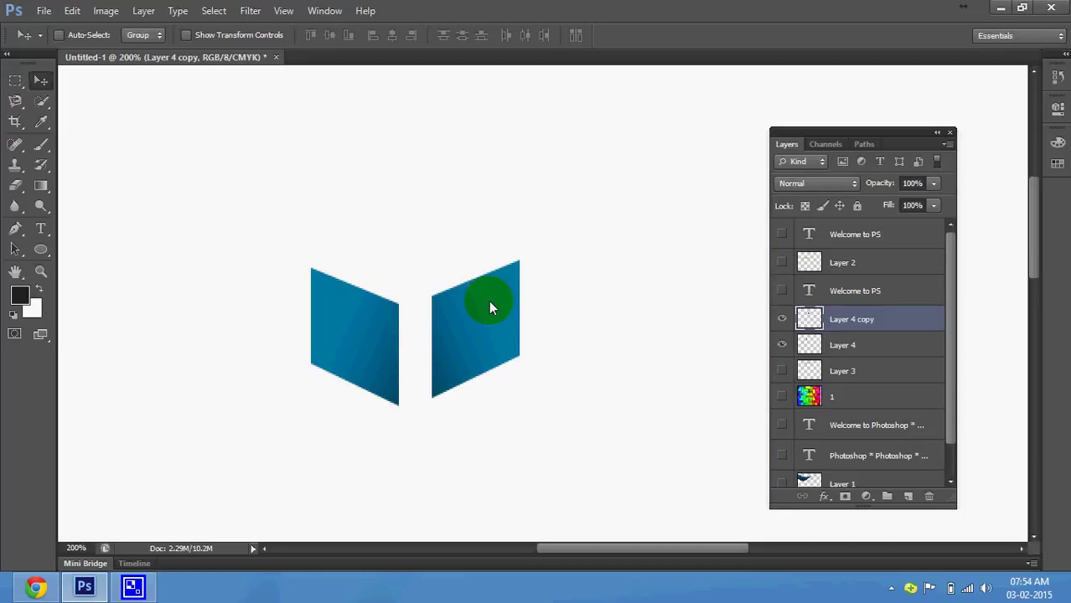
- Save the document as 123.psd
key(ctrl+s)
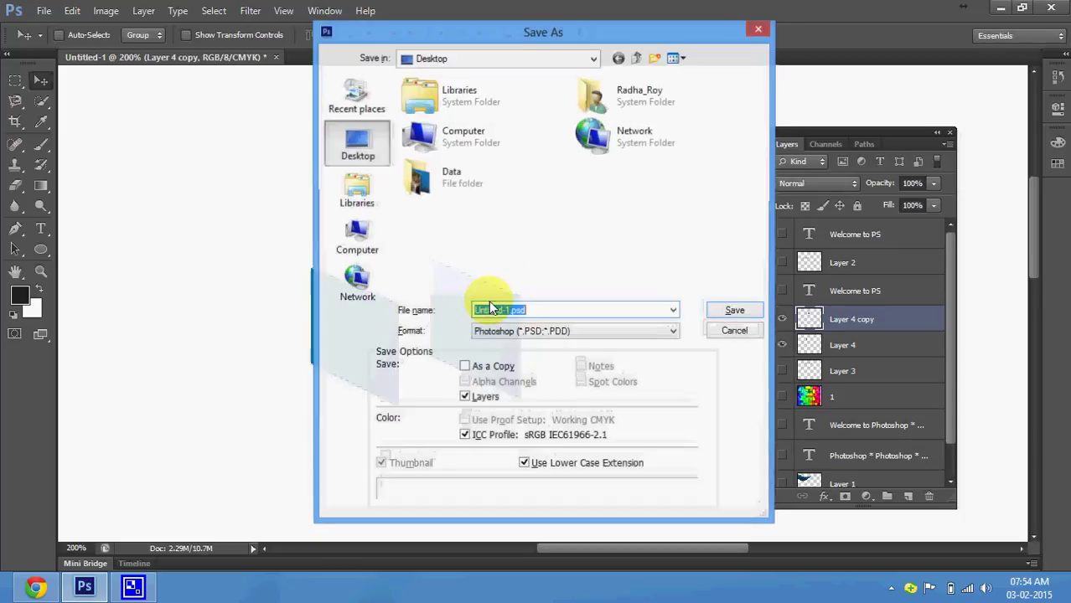
text(123)
key(Return)
key(ctrl+t)
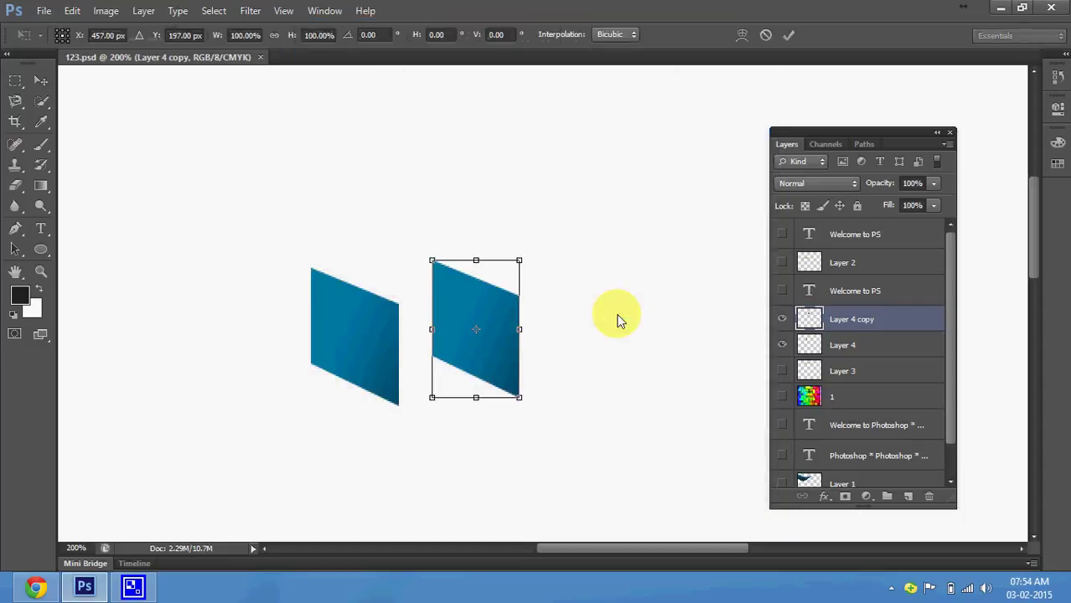
- Mirror the right panel horizontally and slide it edge-to-edge against the left face
right_click(495, 372)
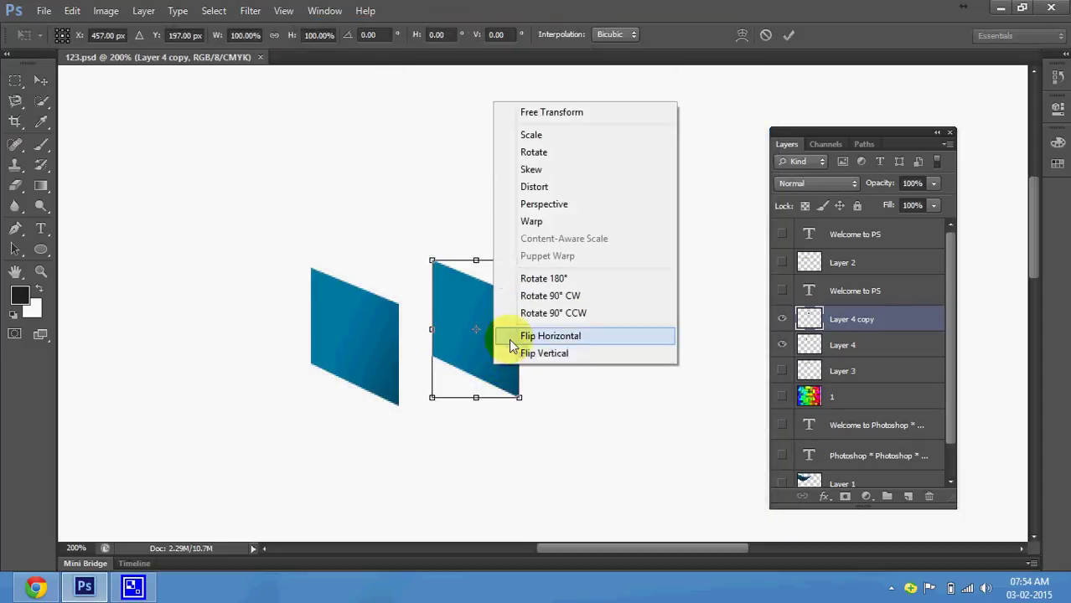
click(509, 336)
double_click(510, 343)
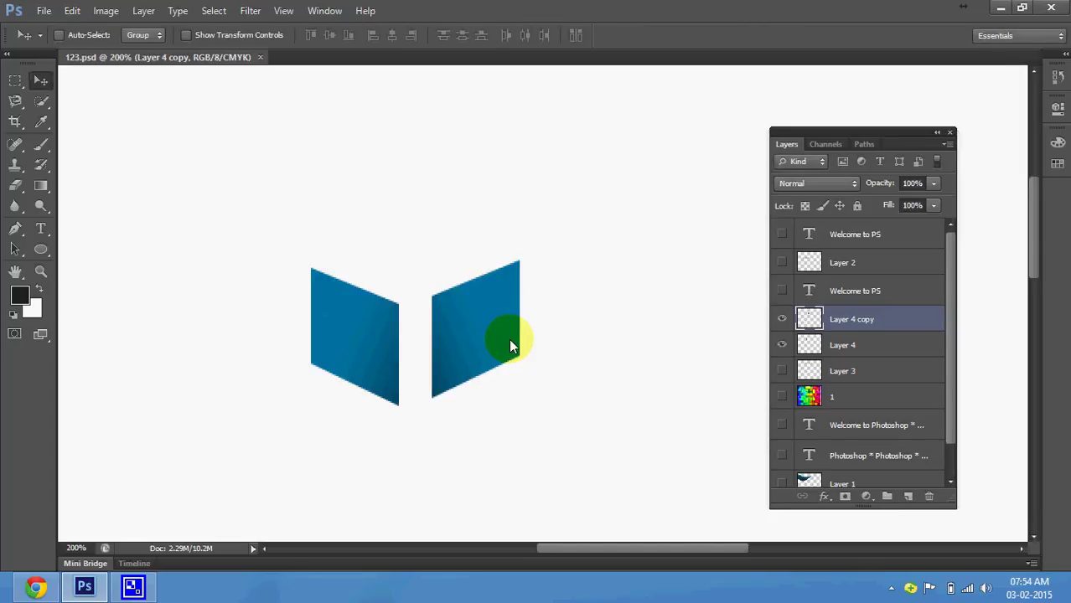
key(ctrl+t)
right_click(511, 345)
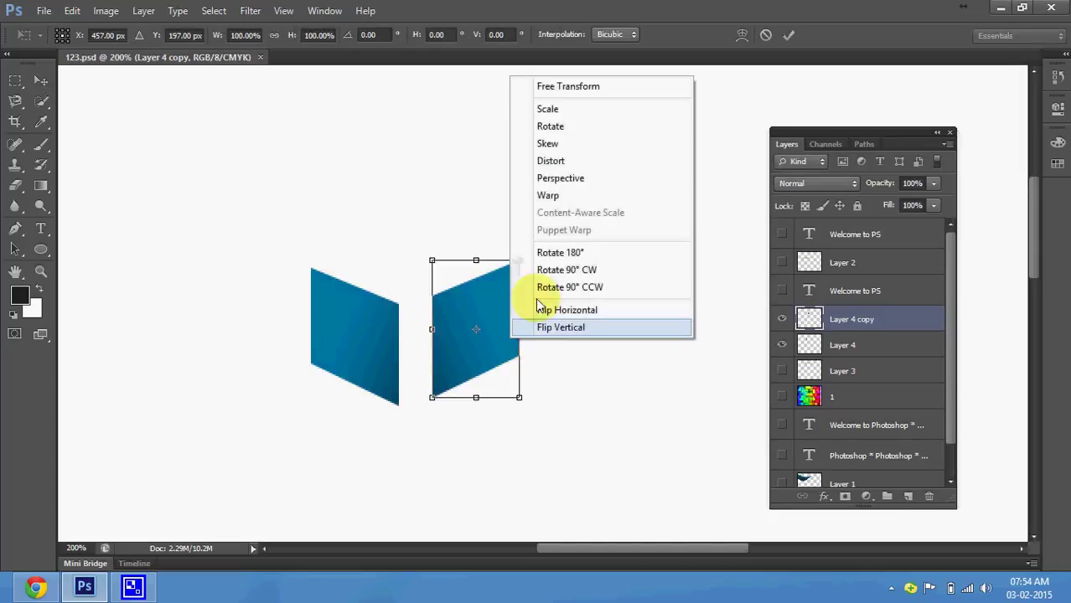
click(633, 464)
drag(497, 330, 468, 338)
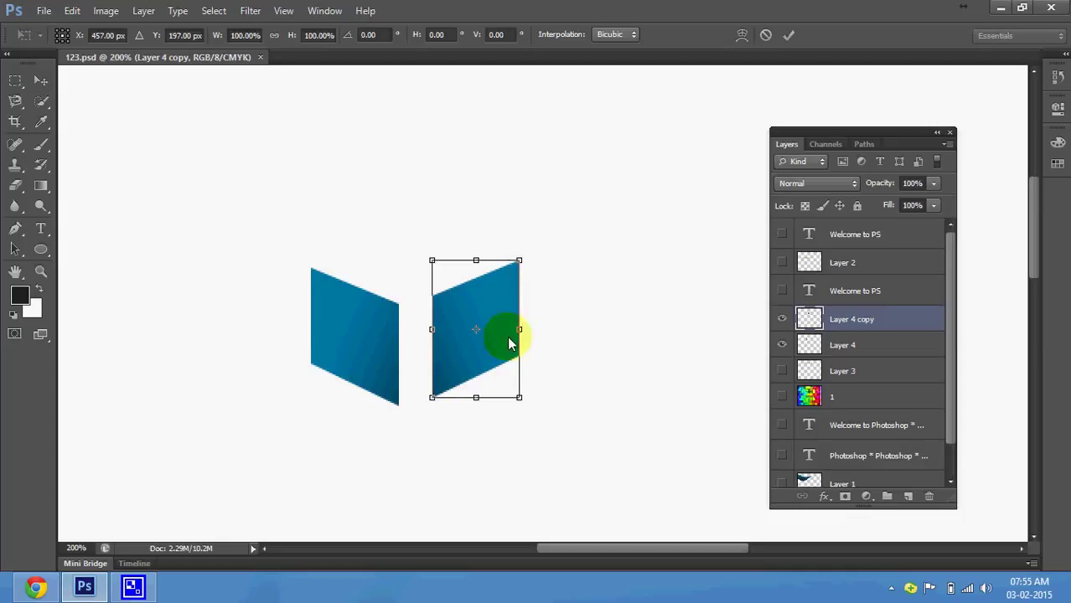
double_click(469, 337)
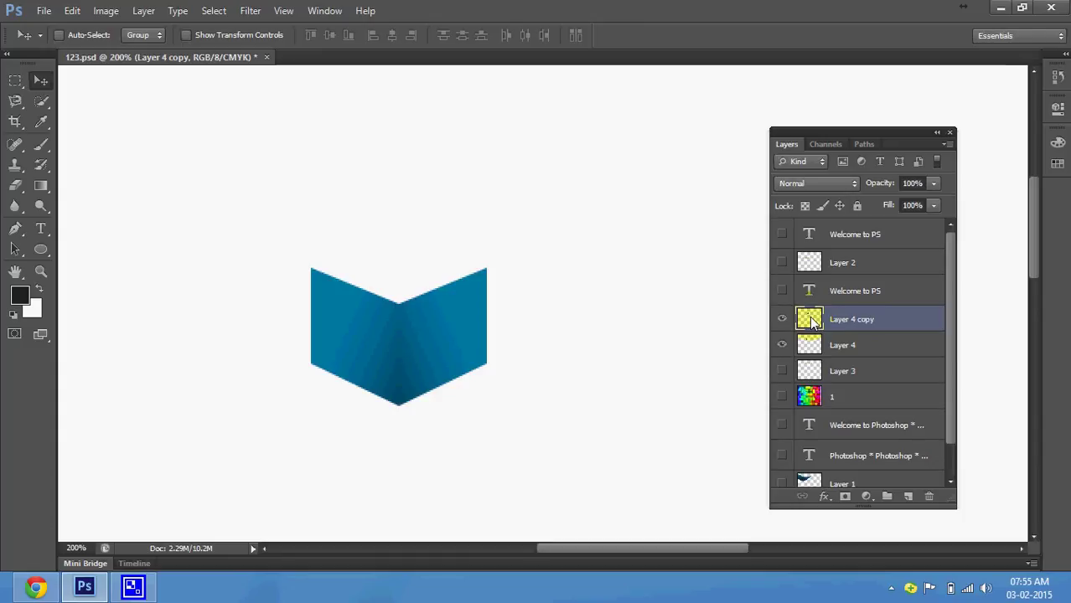
click(1024, 311)
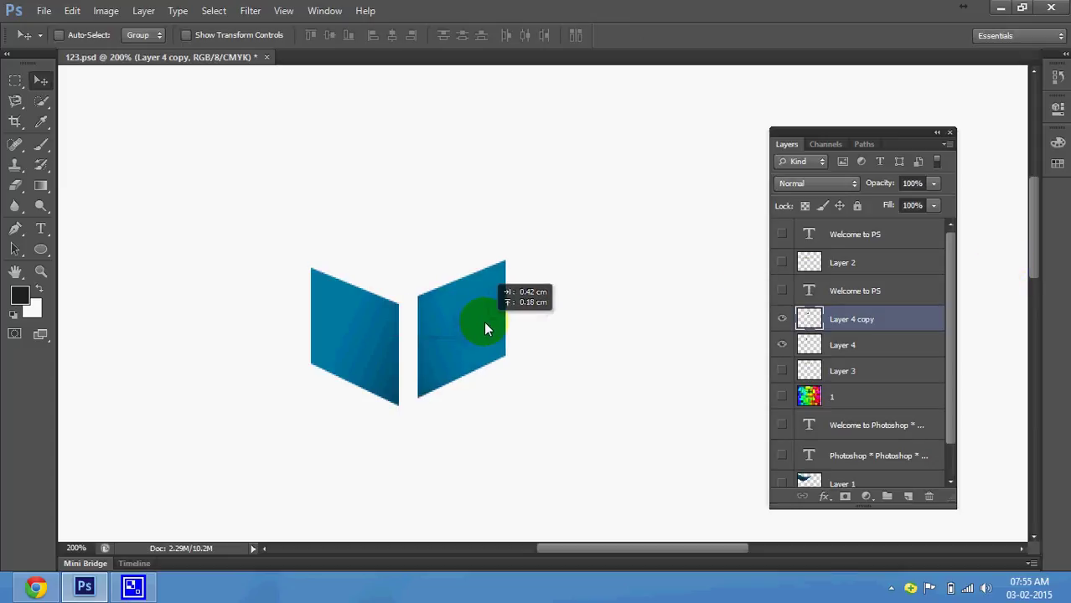
drag(468, 335, 468, 331)
click(461, 365)
click(476, 293)
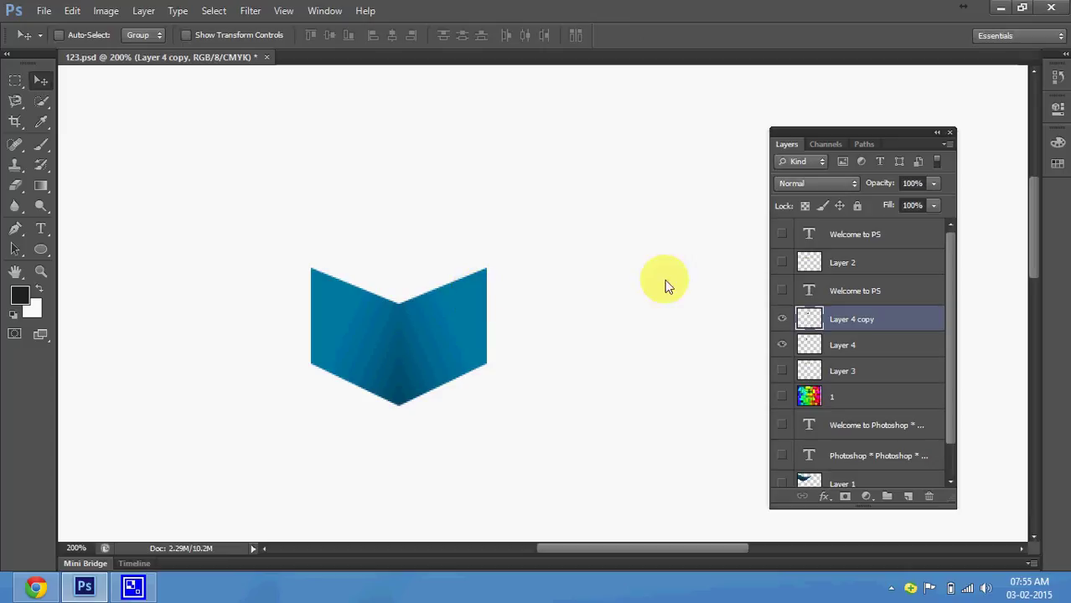
- Refill the right panel's shape with a darker blue gradient and save
ctrl+click(809, 320)
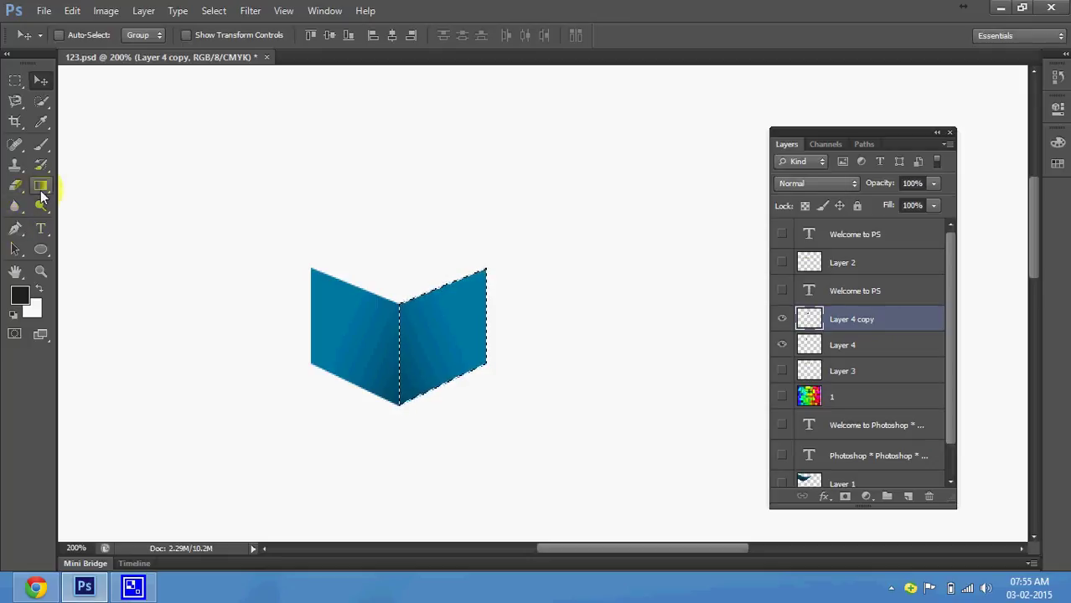
click(40, 186)
mouse_move(418, 343)
mouse_down()
mouse_move(450, 366)
mouse_move(411, 281)
mouse_move(472, 369)
mouse_up()
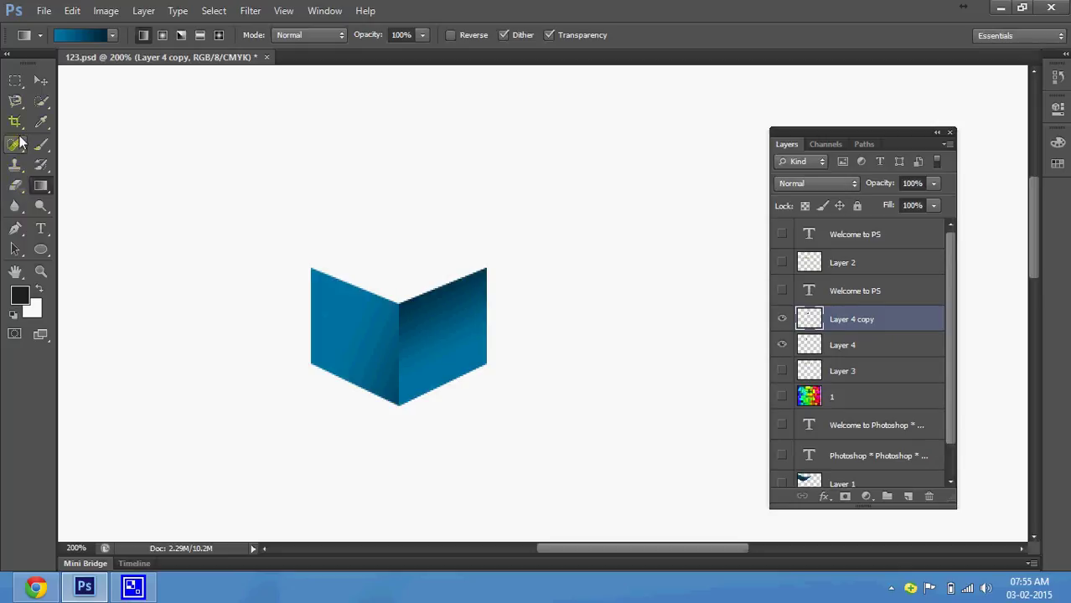
click(41, 84)
key(ctrl+s)
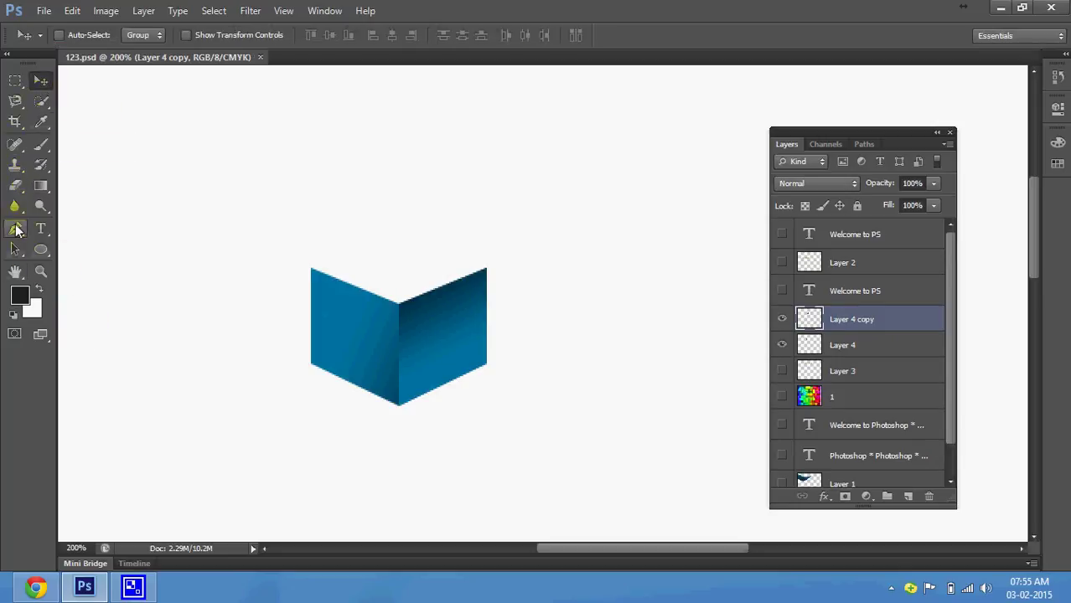
click(16, 228)
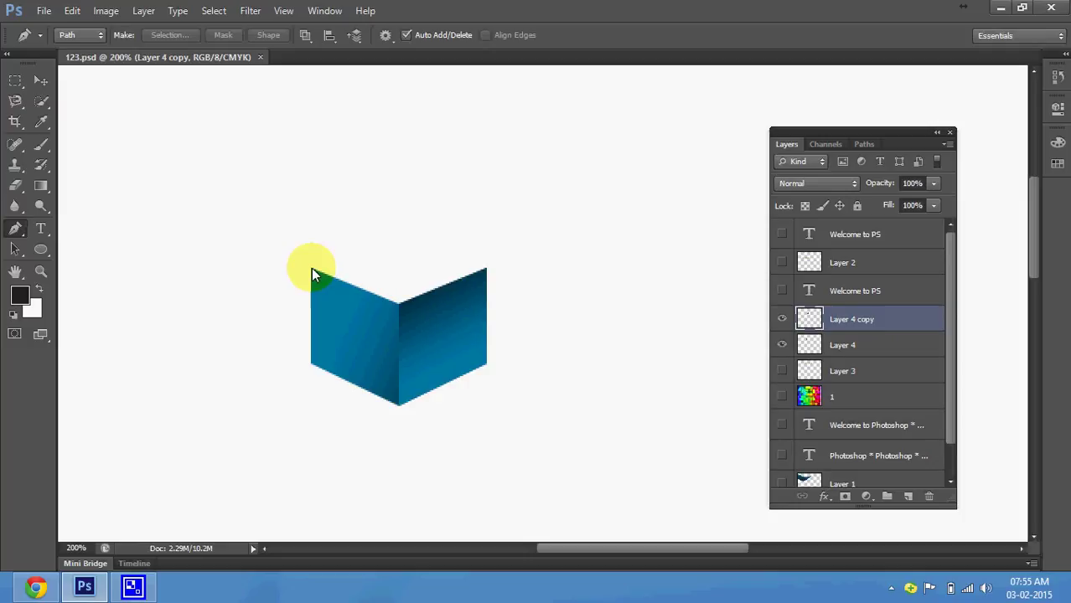
- Outline the cube's top face with a closed four-corner pen path
key(alt+BackSpace)
key(ctrl+z)
click(374, 243)
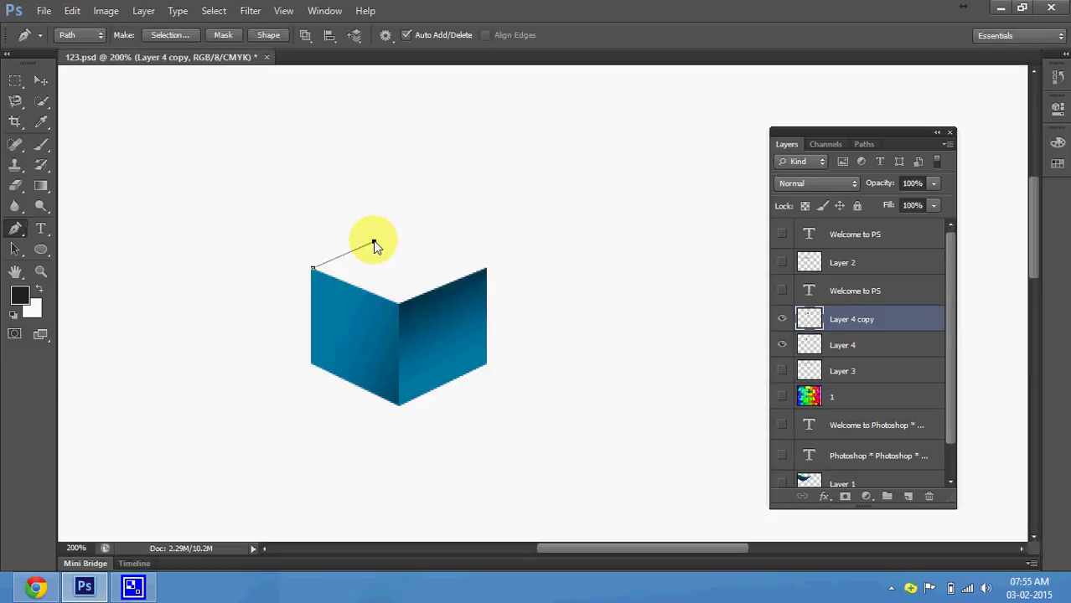
key(ctrl+z)
click(393, 238)
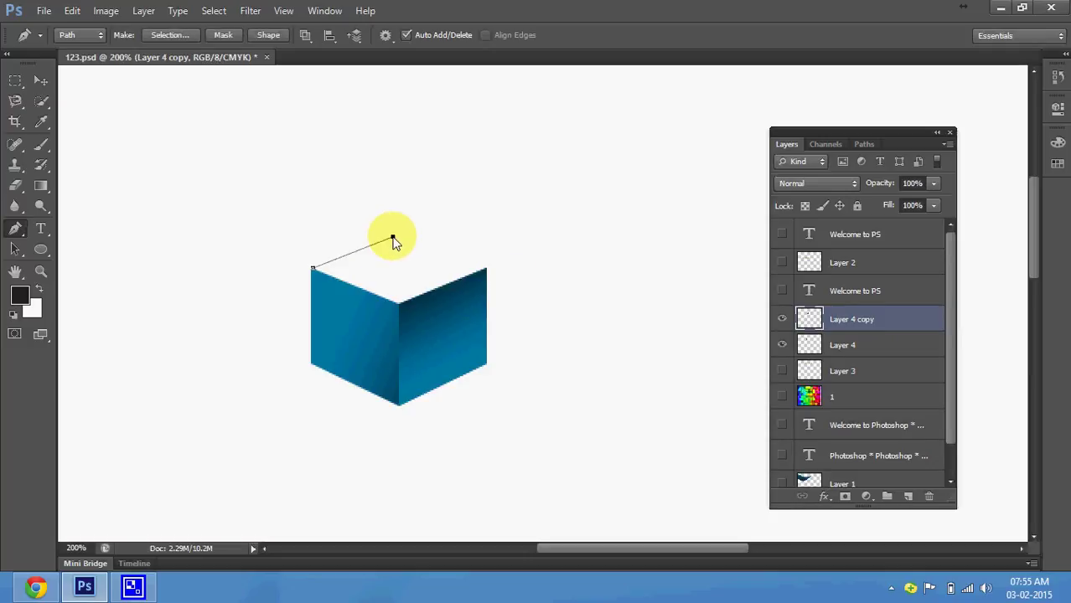
click(487, 269)
click(403, 302)
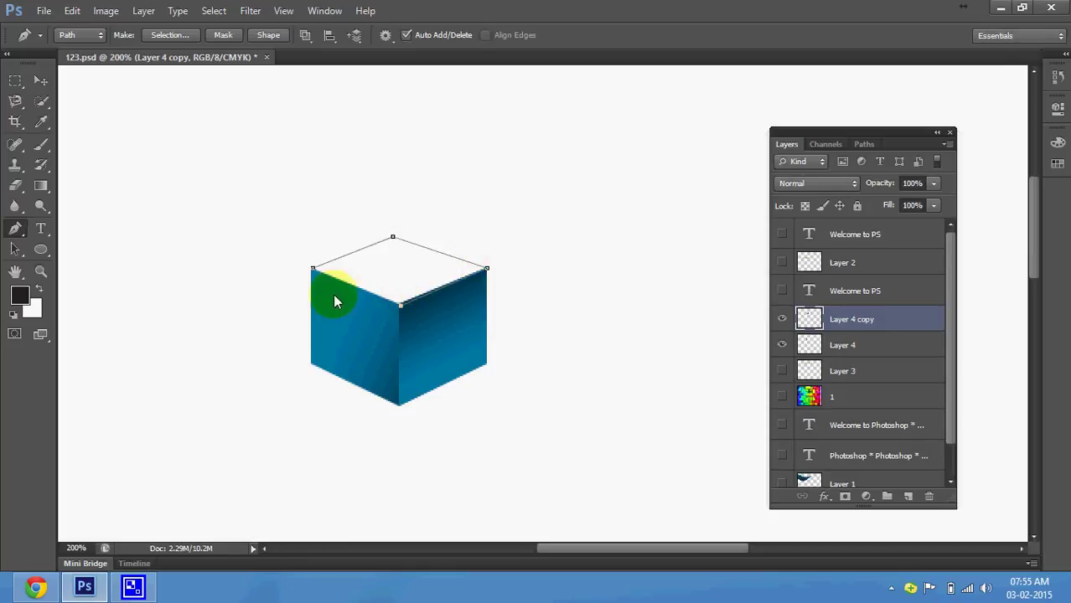
click(312, 270)
- Fill the top-face selection with the blue gradient on new Layer 5 and deselect
key(ctrl+Return)
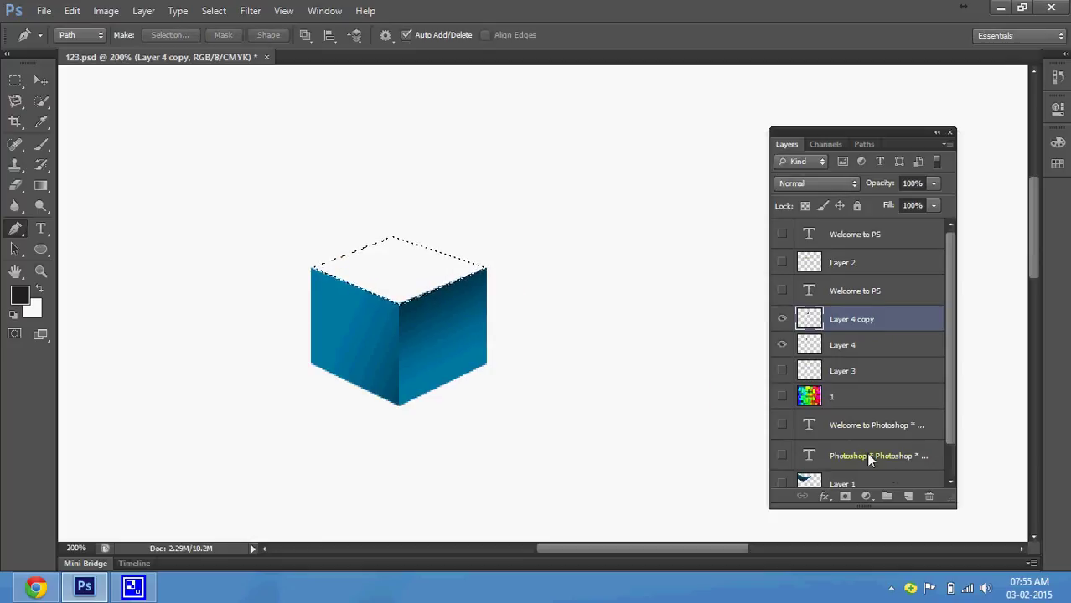
click(908, 496)
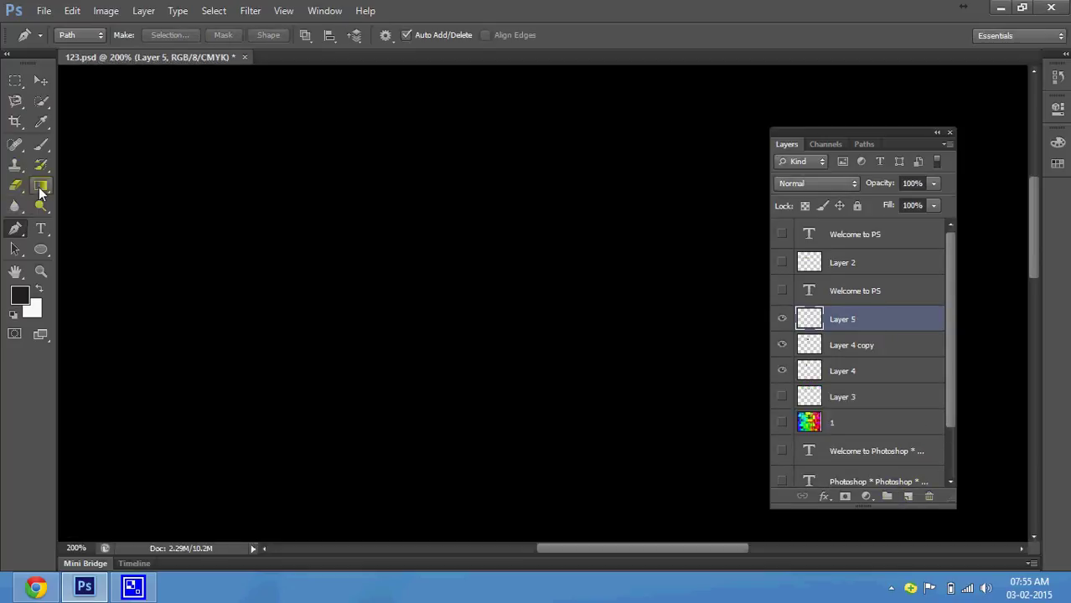
click(41, 186)
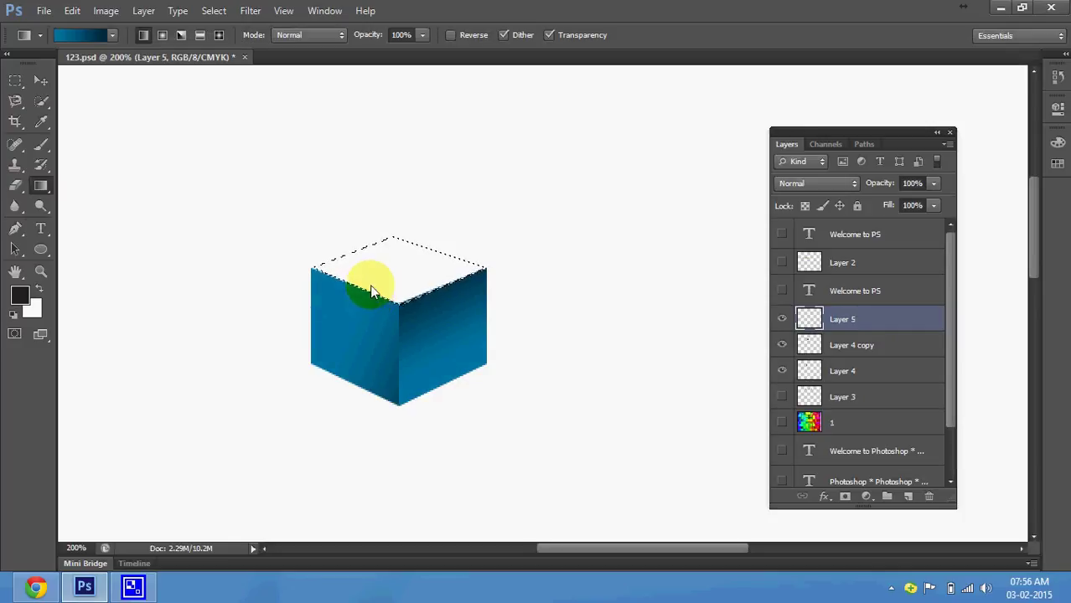
drag(371, 291, 394, 215)
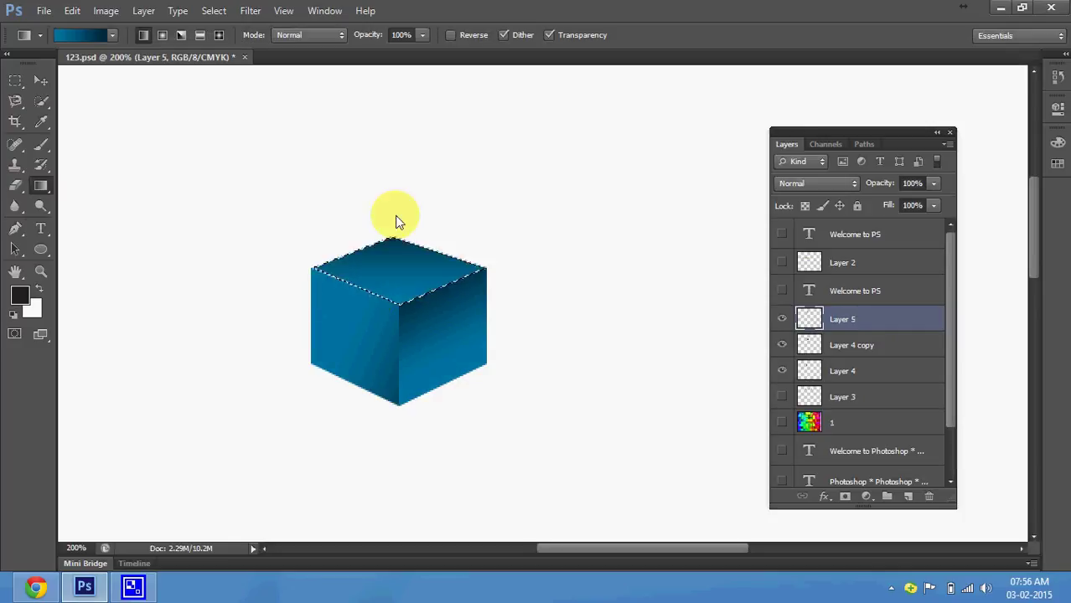
click(42, 81)
key(ctrl+d)
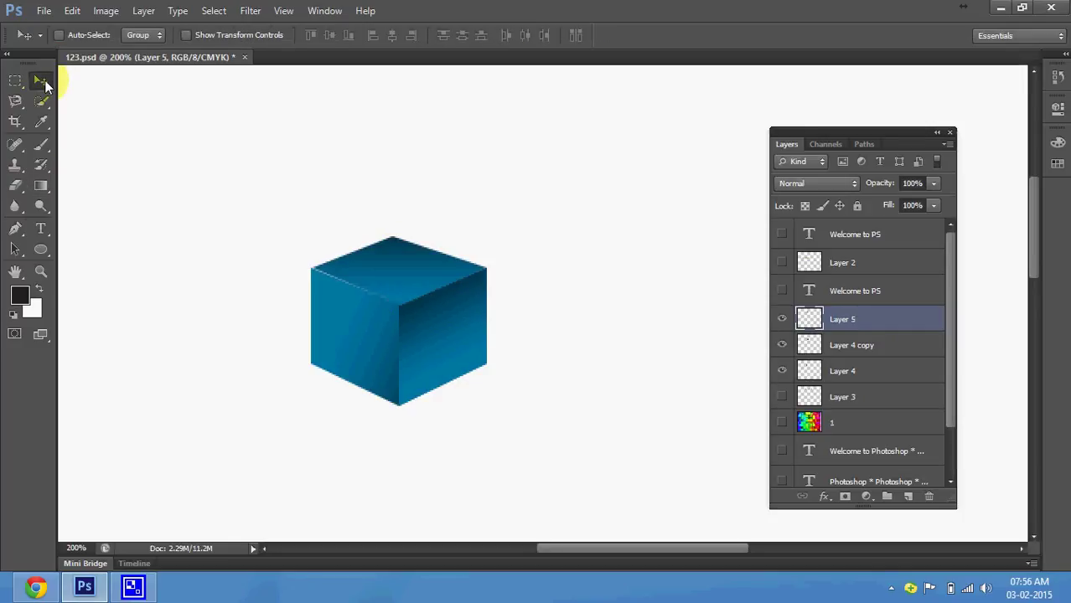
- Nudge the top-face Layer 5 slightly lower with the arrow keys
key(ctrl+s)
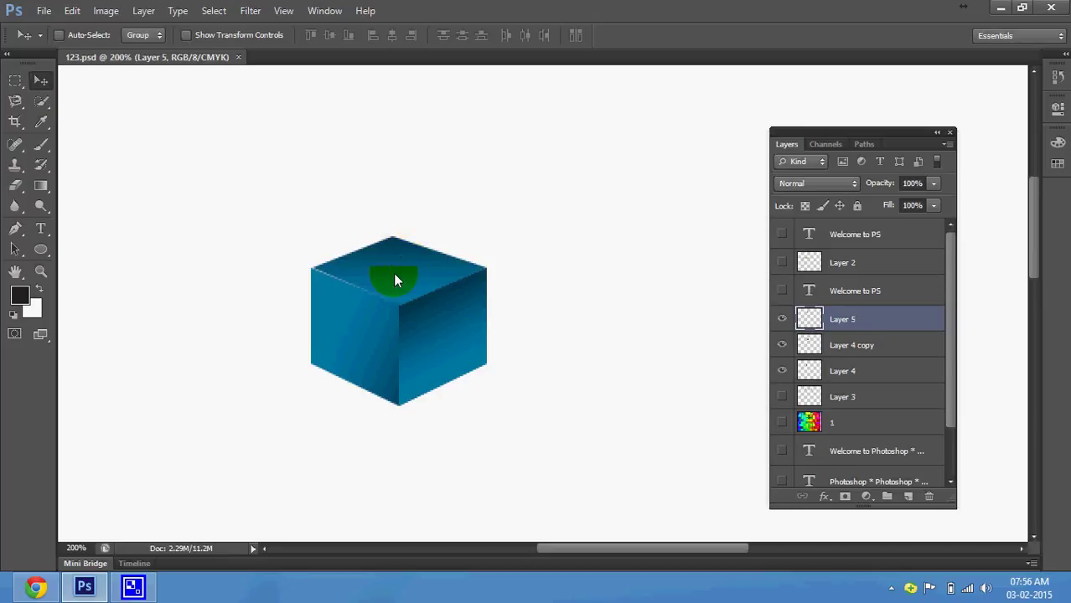
right_click(393, 272)
click(407, 277)
key(Up)
key(Down)
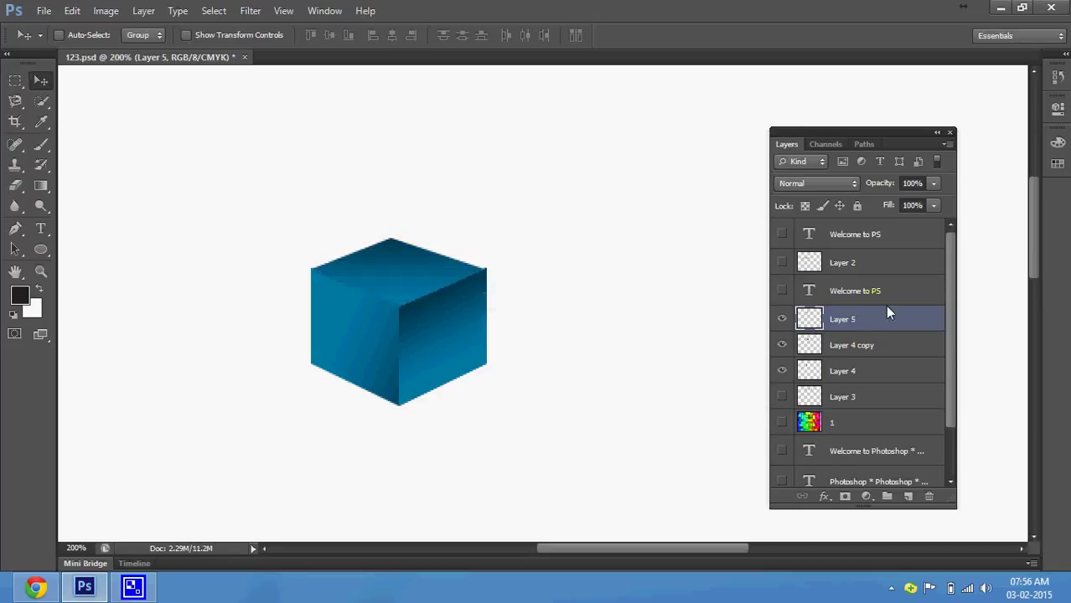
- Save 123.psd and hide Layer 5, Layer 4 copy and Layer 4
key(ctrl+s)
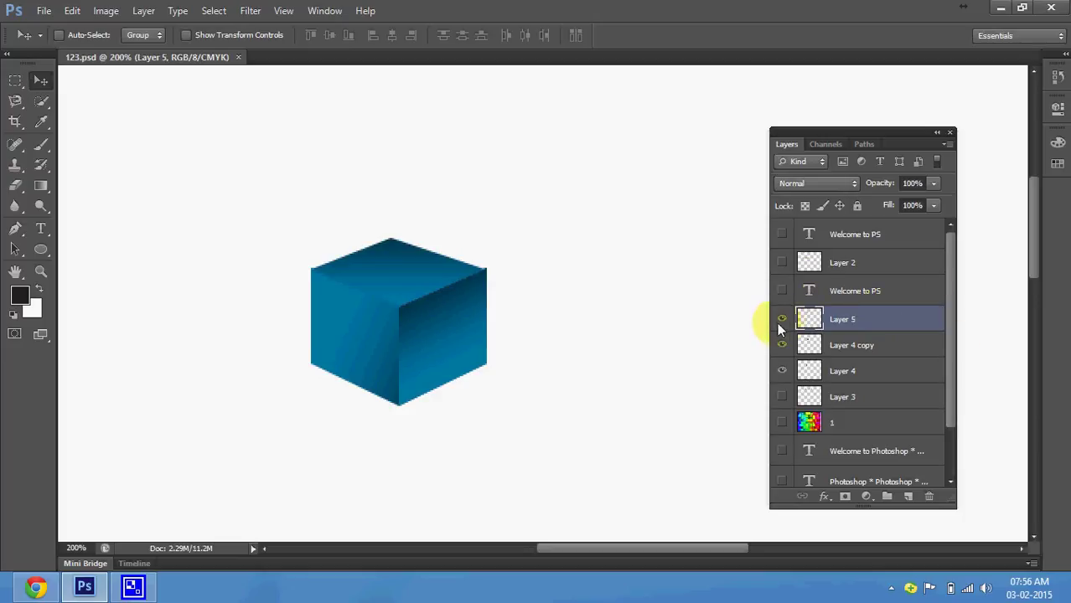
drag(782, 319, 783, 369)
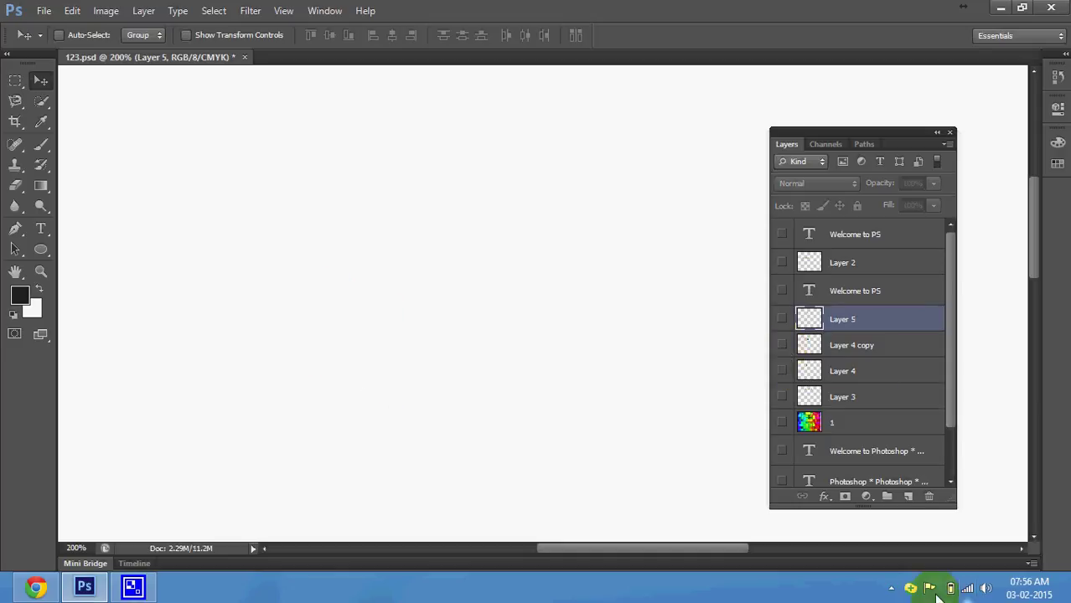
click(891, 589)
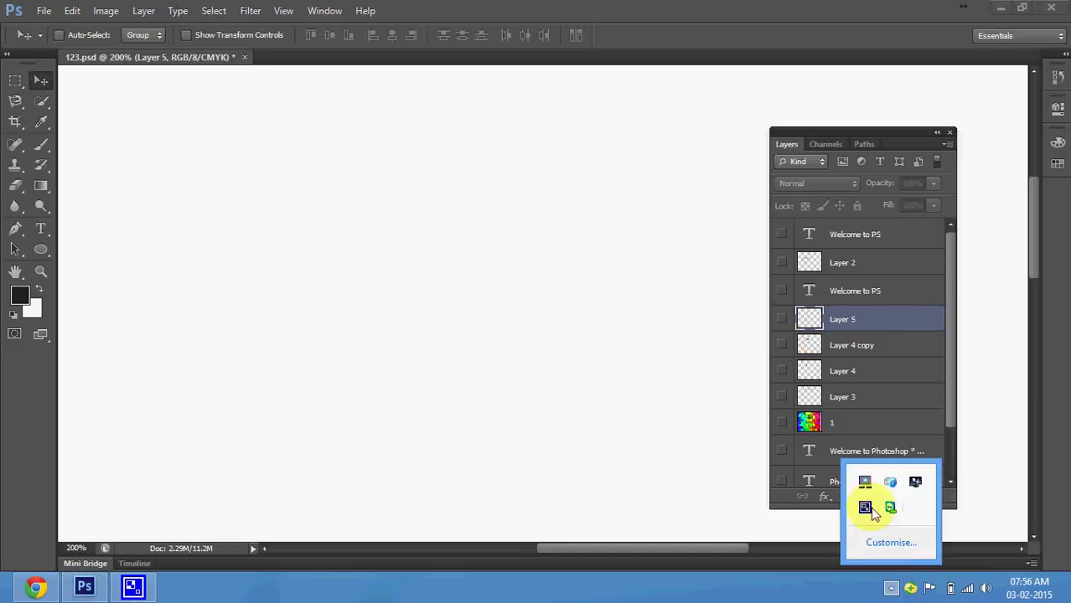